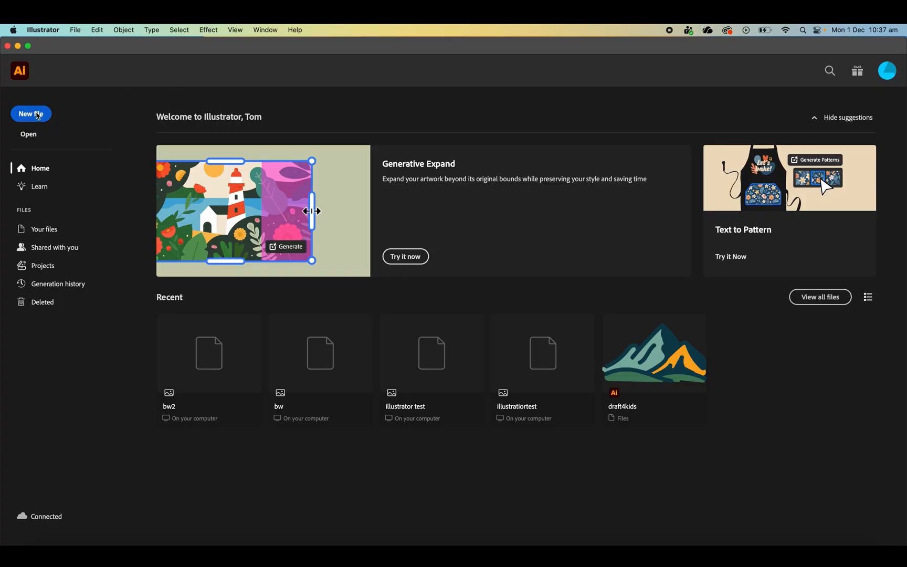
- Set up a new print document with the A4 preset, centimetre units and the name Text_effect1
{"action": "left_click", "coordinate": [38, 115]}
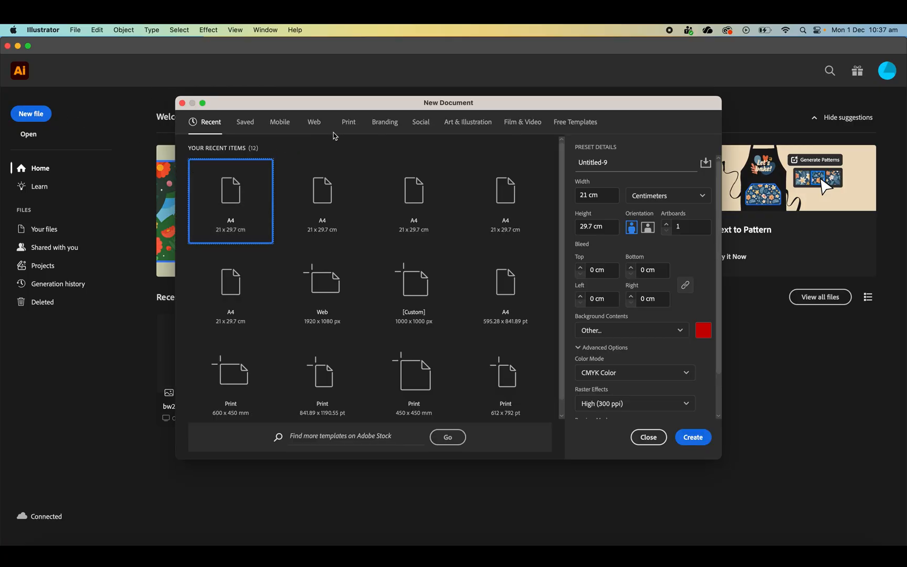
{"action": "left_click", "coordinate": [349, 122]}
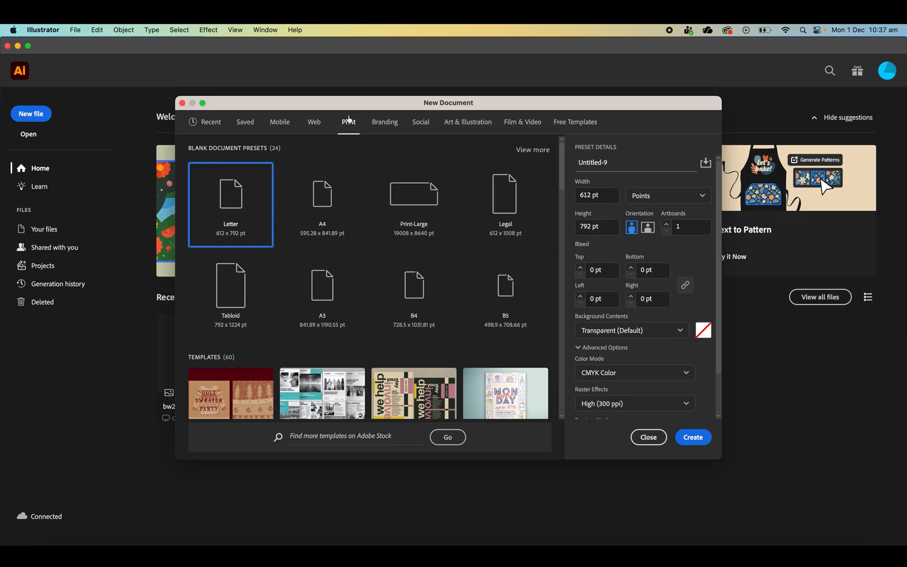
{"action": "left_click", "coordinate": [339, 188]}
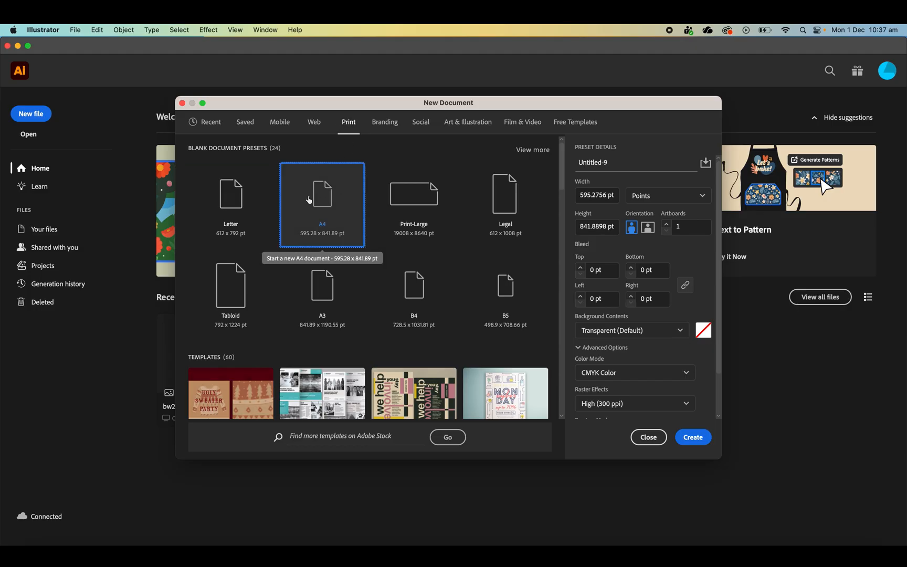
{"action": "left_click", "coordinate": [636, 200]}
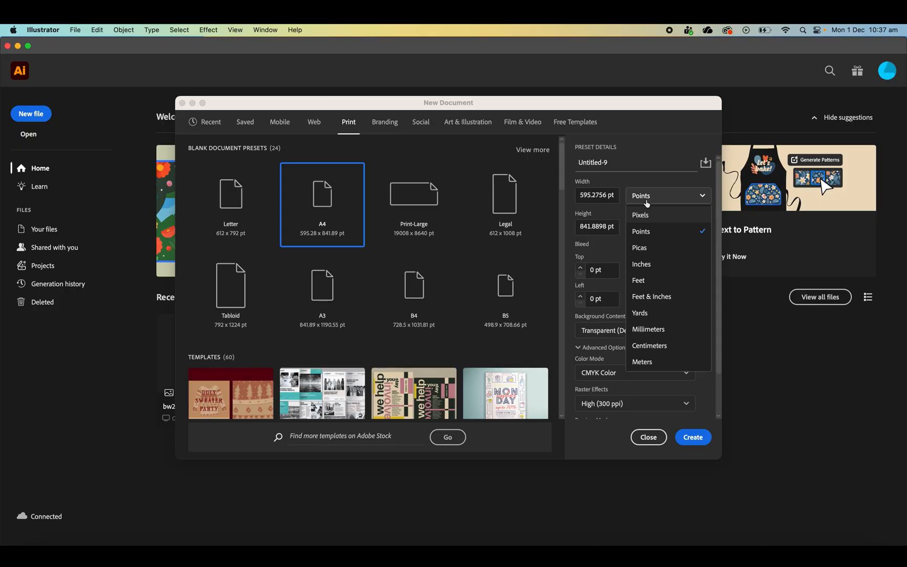
{"action": "left_click", "coordinate": [659, 345]}
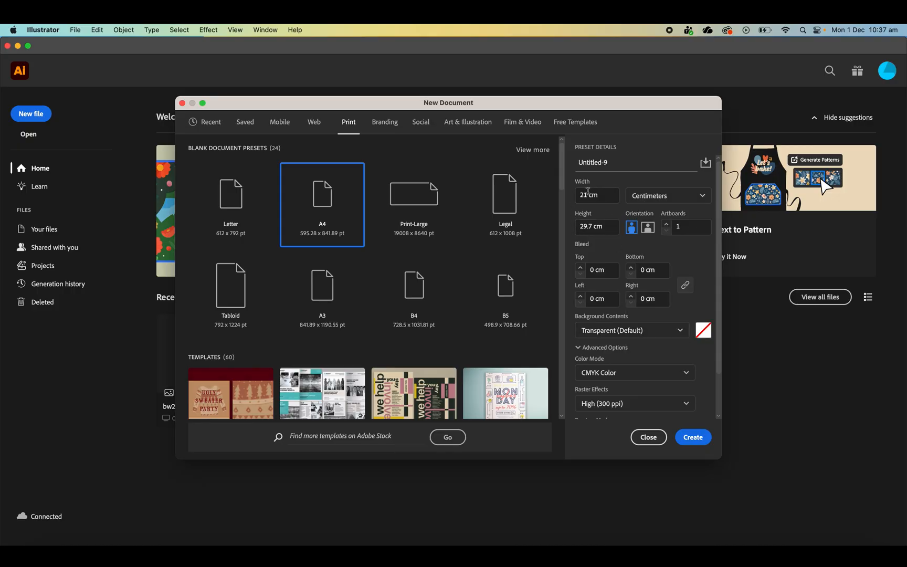
{"action": "triple_click", "coordinate": [604, 163]}
{"action": "type", "text": "Text_effect1"}
- Set the document's background to a dark red, about #b20808, and create the document
{"action": "left_click", "coordinate": [701, 331]}
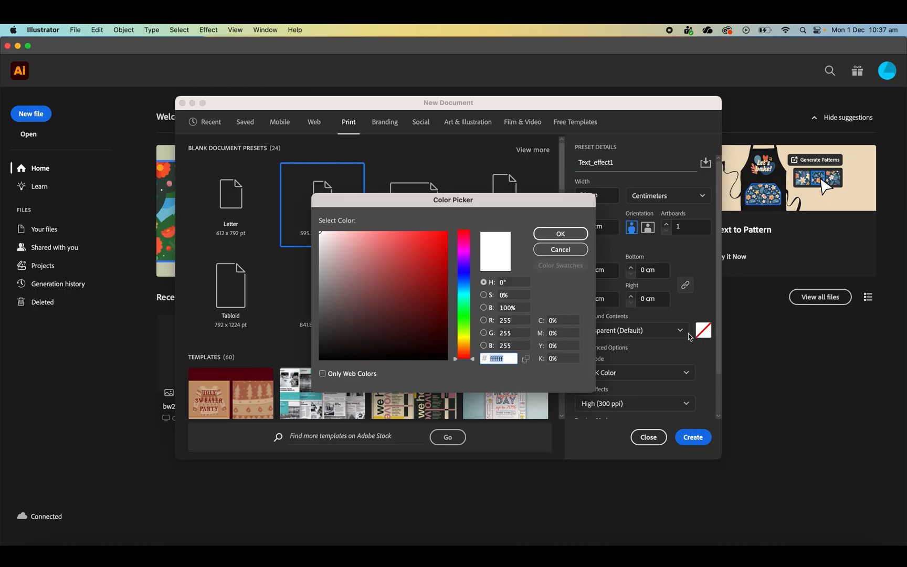
{"action": "type", "text": "af0b0b"}
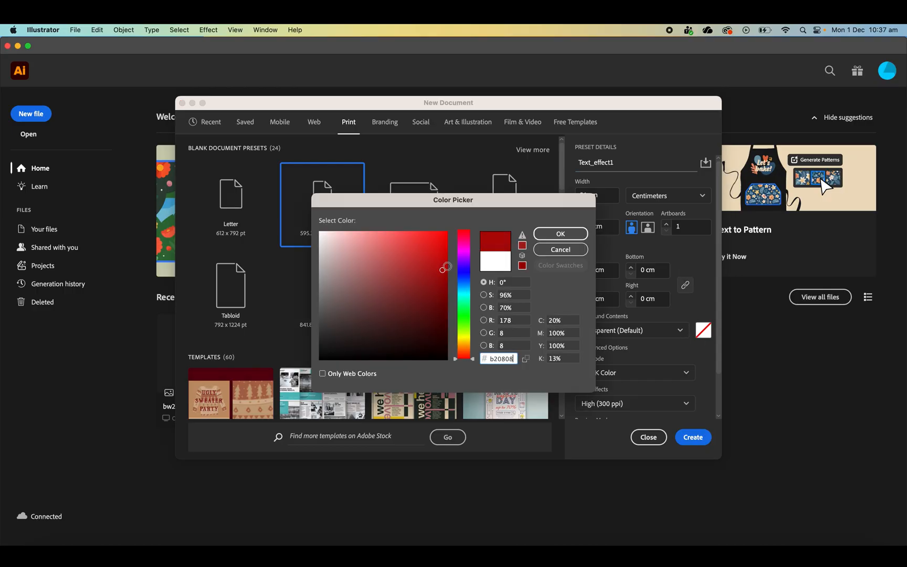
{"action": "left_click", "coordinate": [560, 234]}
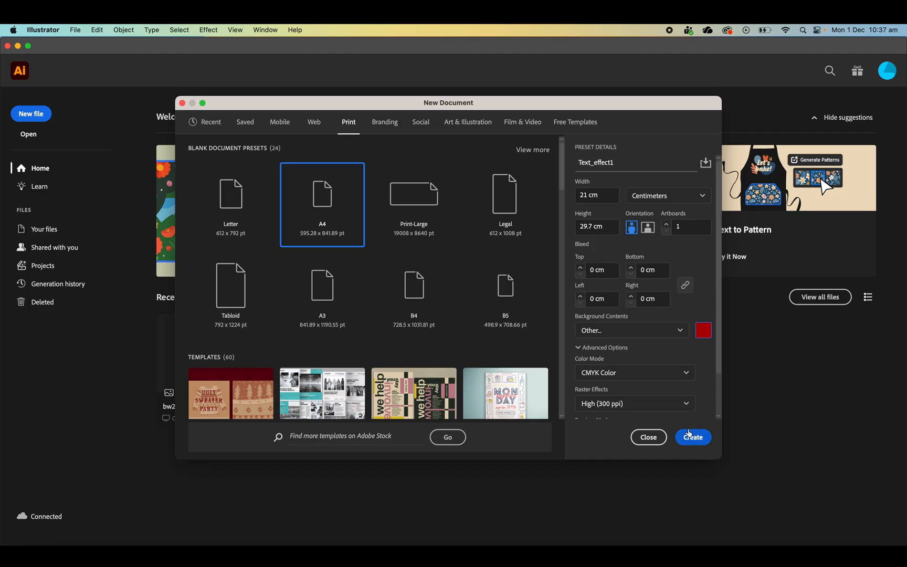
{"action": "left_click", "coordinate": [689, 436]}
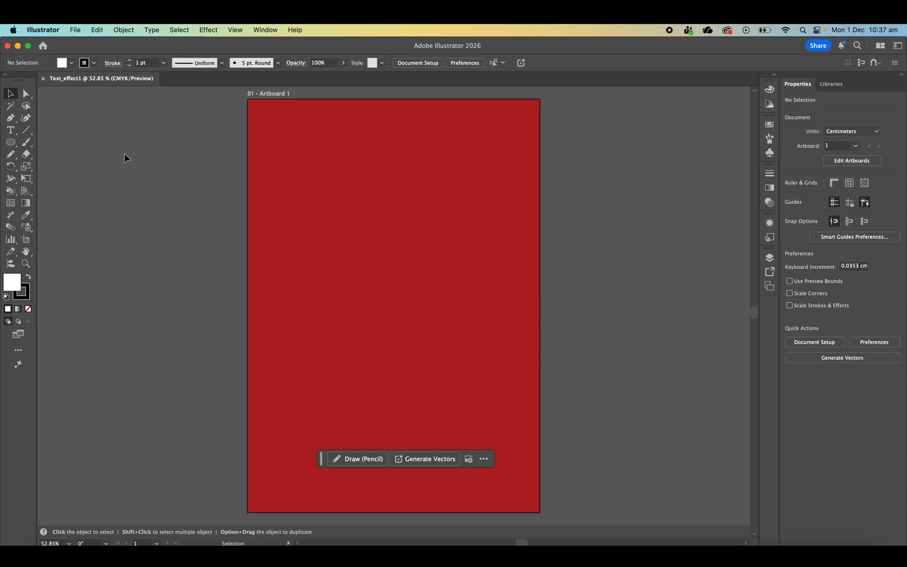
- Draw an open zigzag path with four anchor points, about 8.5 cm wide and 16.8 cm tall, using the Pen tool
{"action": "left_click", "coordinate": [12, 120]}
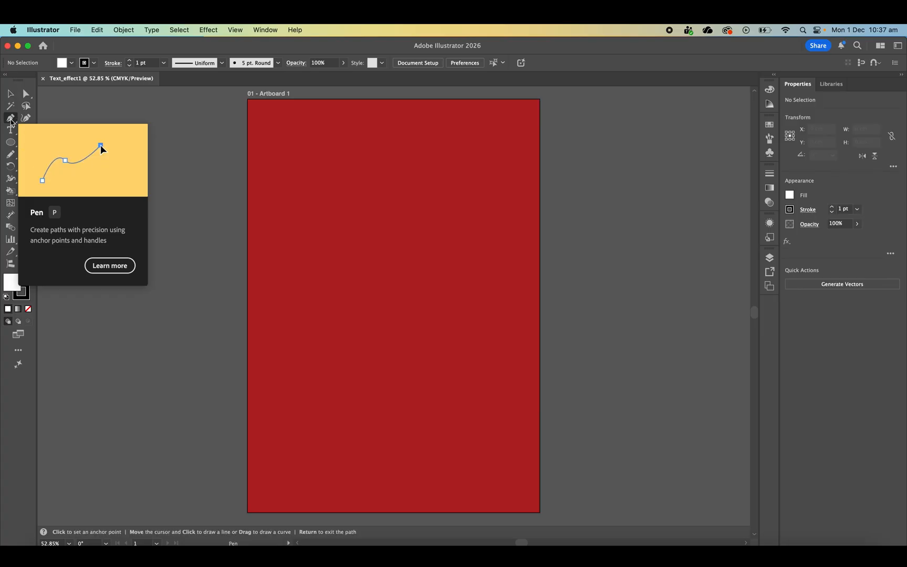
{"action": "left_click", "coordinate": [314, 158]}
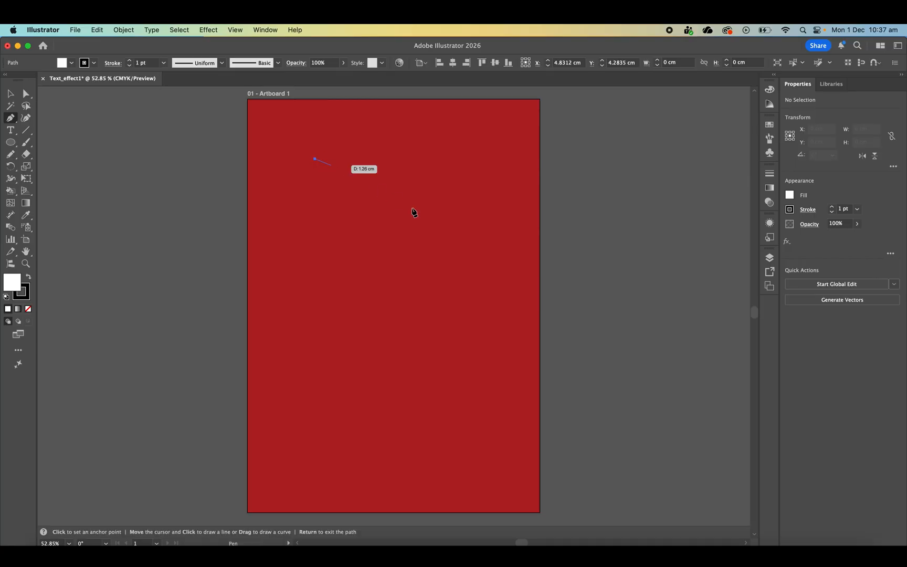
{"action": "left_click", "coordinate": [433, 231]}
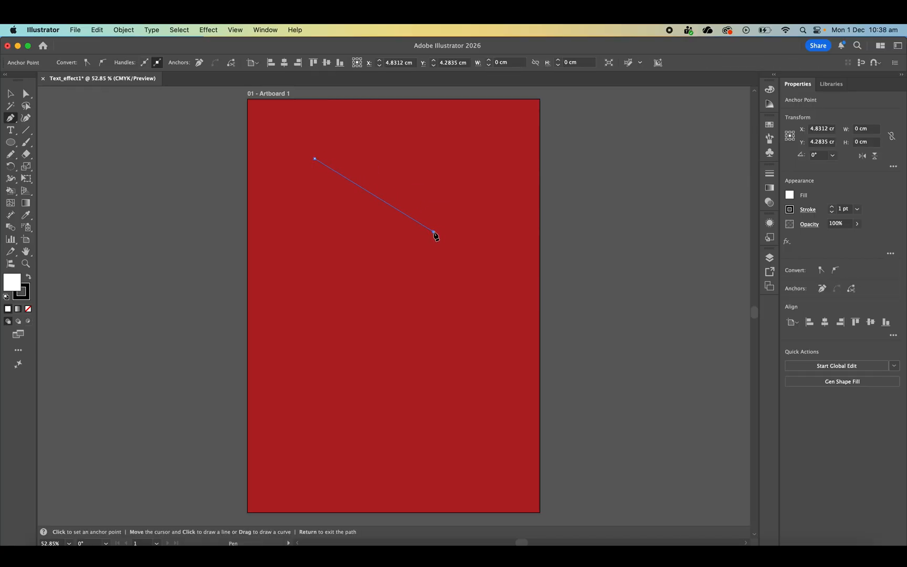
{"action": "left_click", "coordinate": [319, 306]}
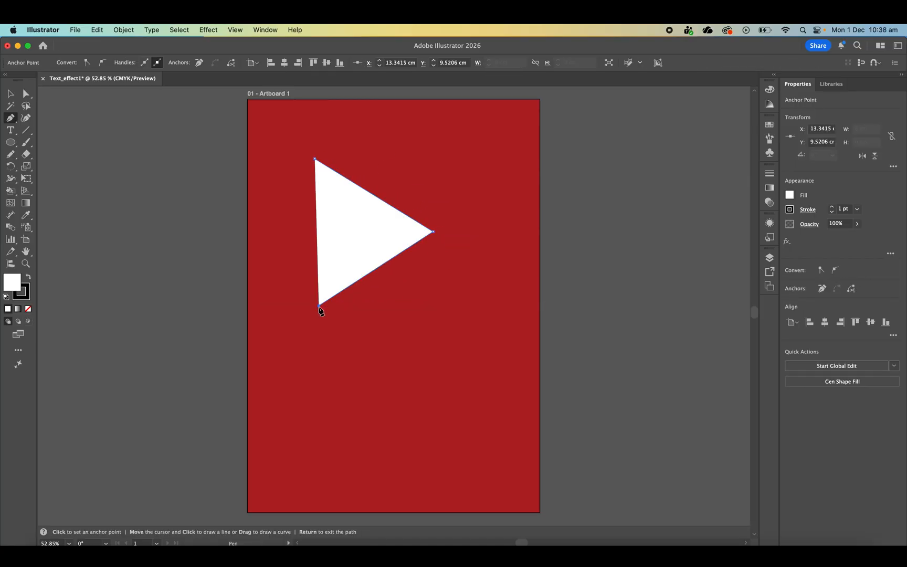
{"action": "left_click", "coordinate": [433, 392]}
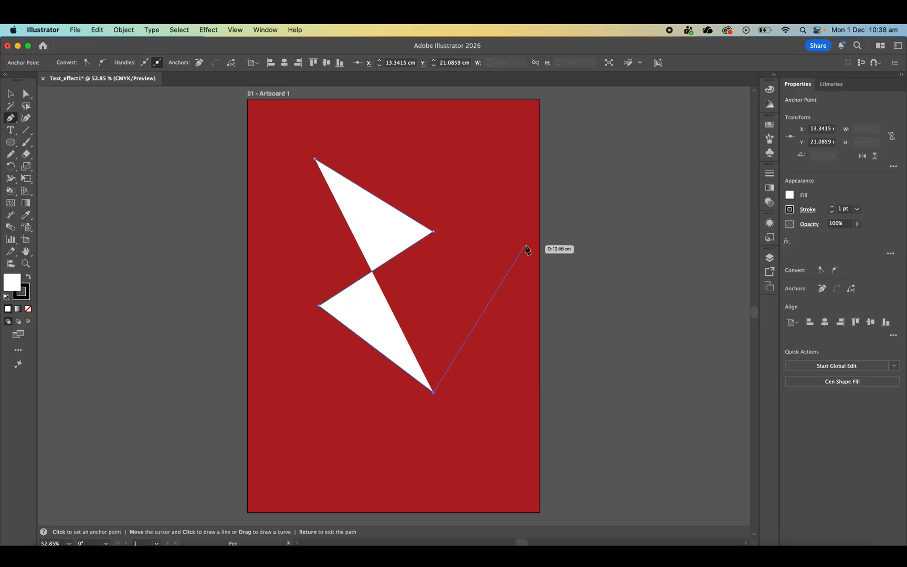
{"action": "key", "text": "Return"}
{"action": "left_click", "coordinate": [11, 94]}
{"action": "left_click", "coordinate": [563, 135]}
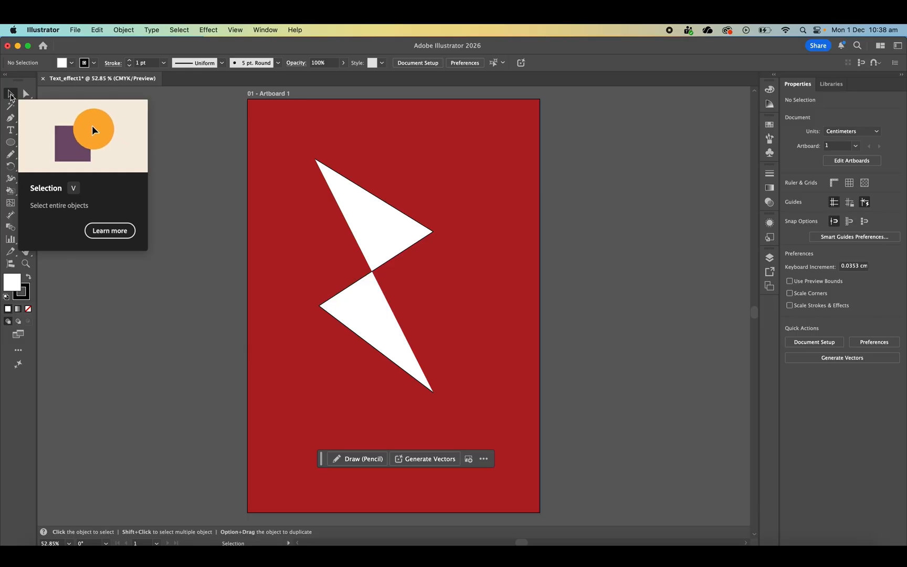
- Remove the zigzag path's fill and give it a white stroke
{"action": "left_click_drag", "start_coordinate": [462, 200], "coordinate": [321, 370]}
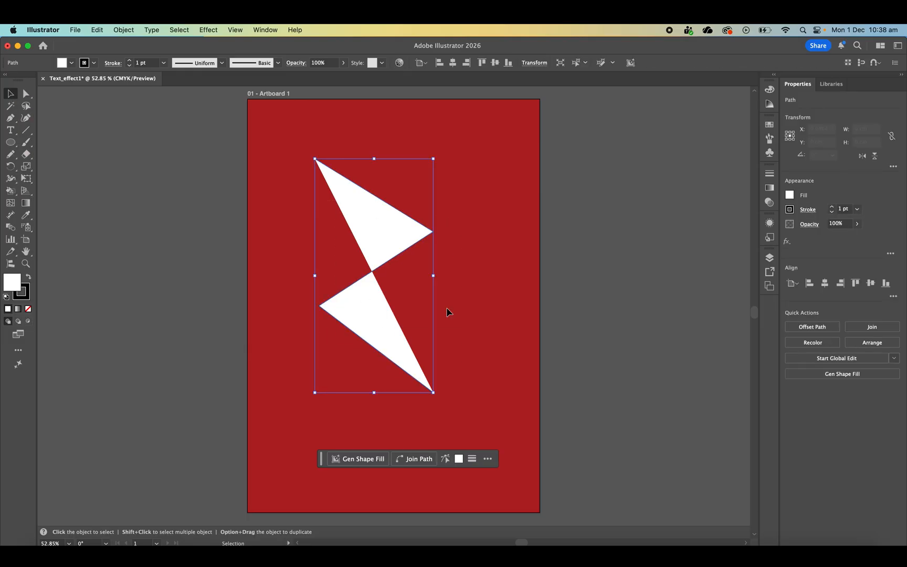
{"action": "left_click", "coordinate": [790, 195]}
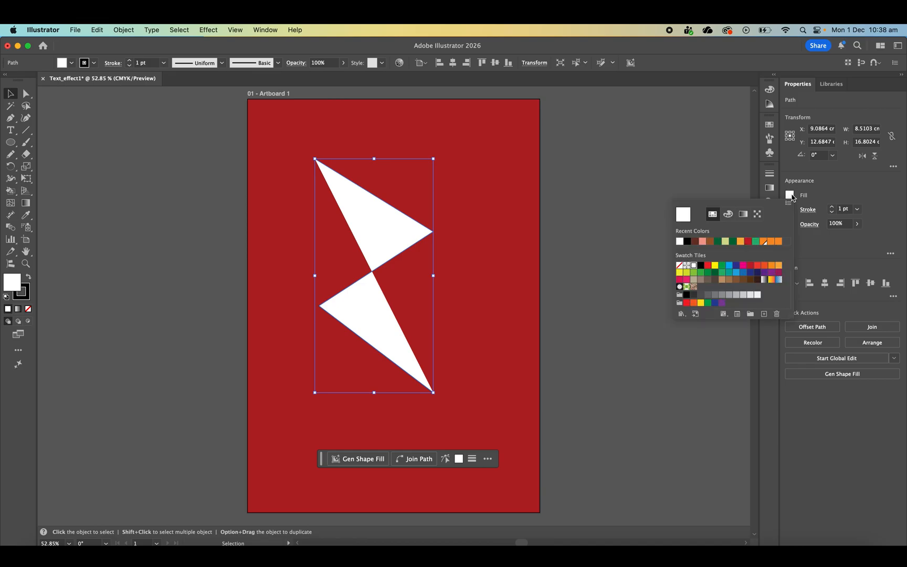
{"action": "left_click", "coordinate": [680, 267]}
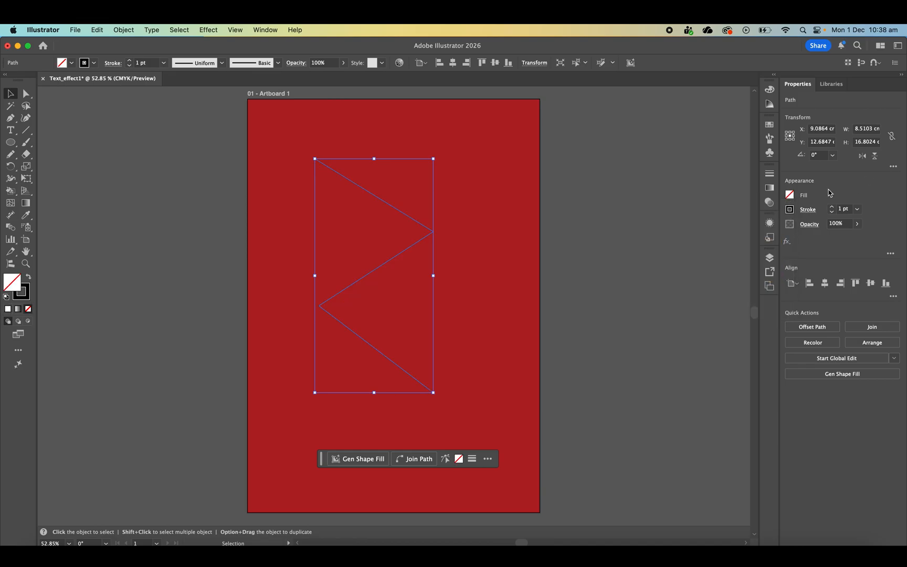
{"action": "left_click", "coordinate": [793, 210]}
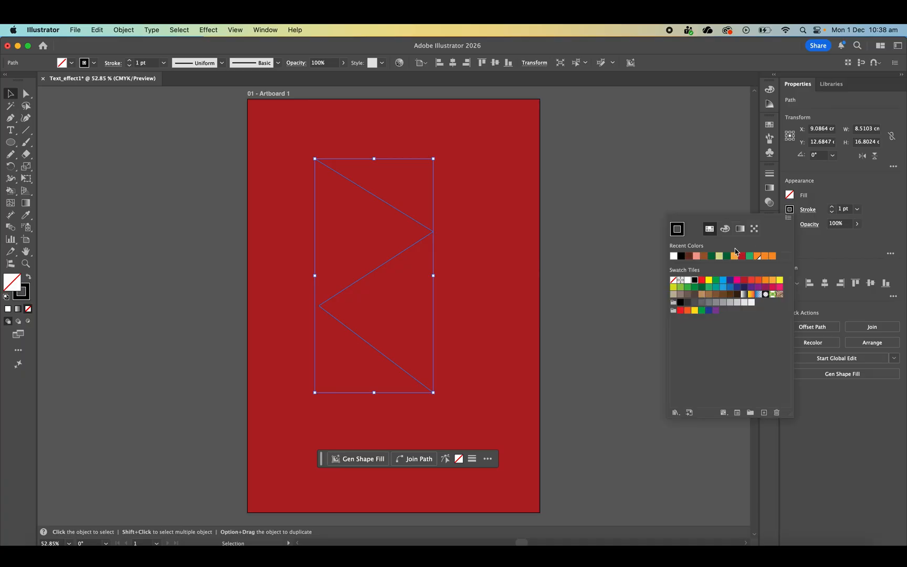
{"action": "left_click", "coordinate": [674, 255]}
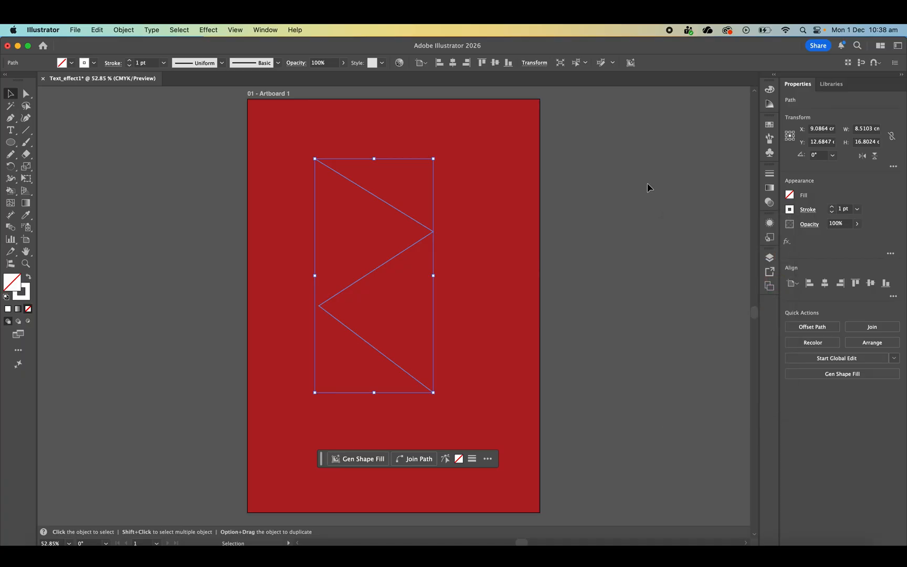
{"action": "left_click", "coordinate": [627, 217]}
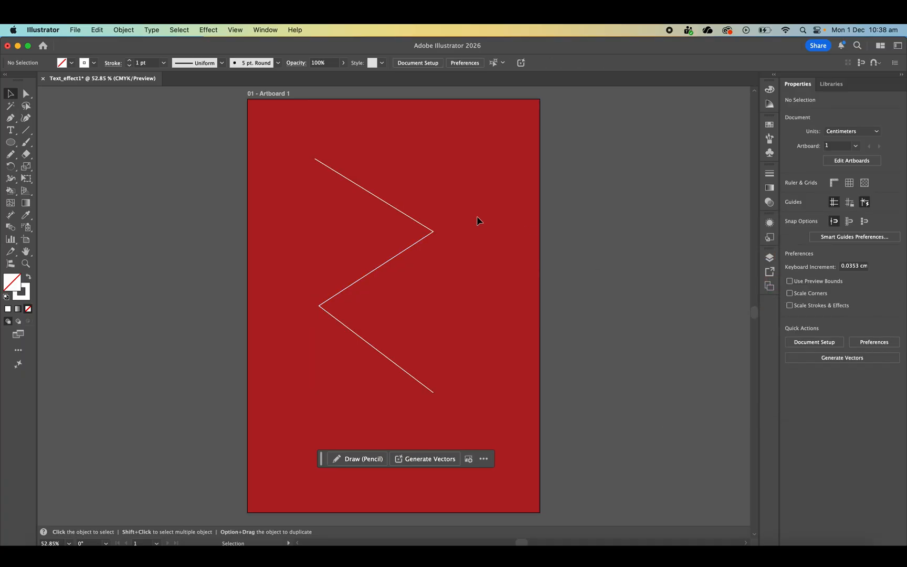
- Add type along the zigzag path from near its upper end, replacing the placeholder with the person's title and surname in capitals
{"action": "left_click_drag", "start_coordinate": [255, 134], "coordinate": [464, 407]}
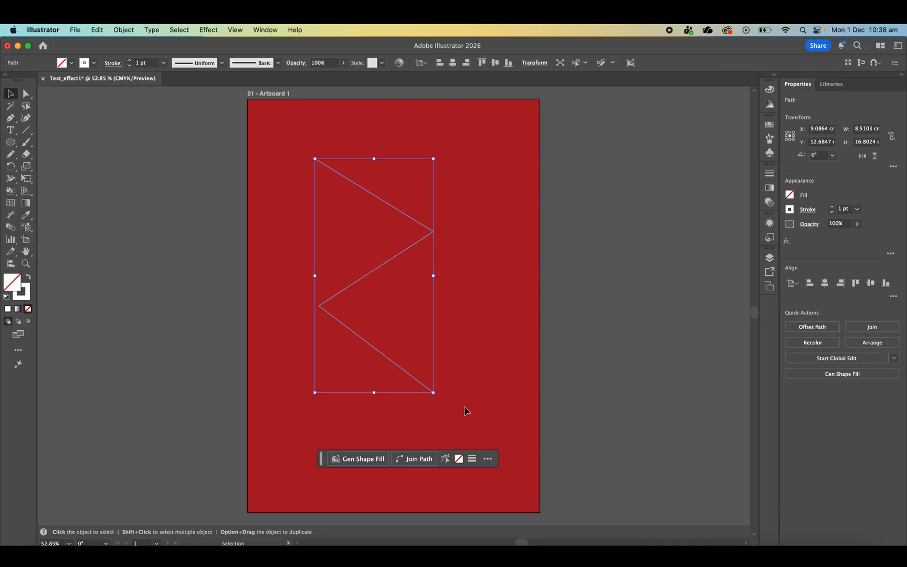
{"action": "left_click", "coordinate": [11, 130]}
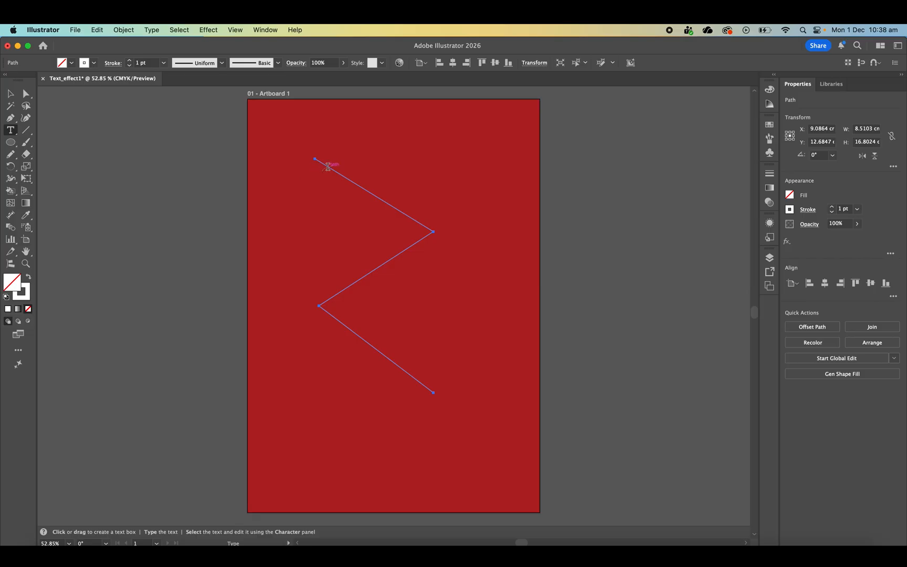
{"action": "left_click", "coordinate": [328, 167]}
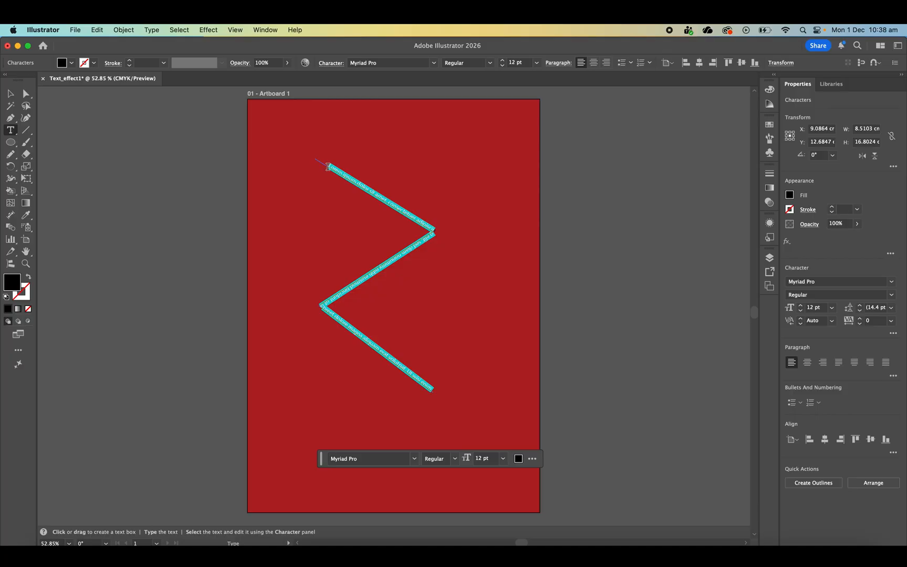
{"action": "key", "text": "BackSpace"}
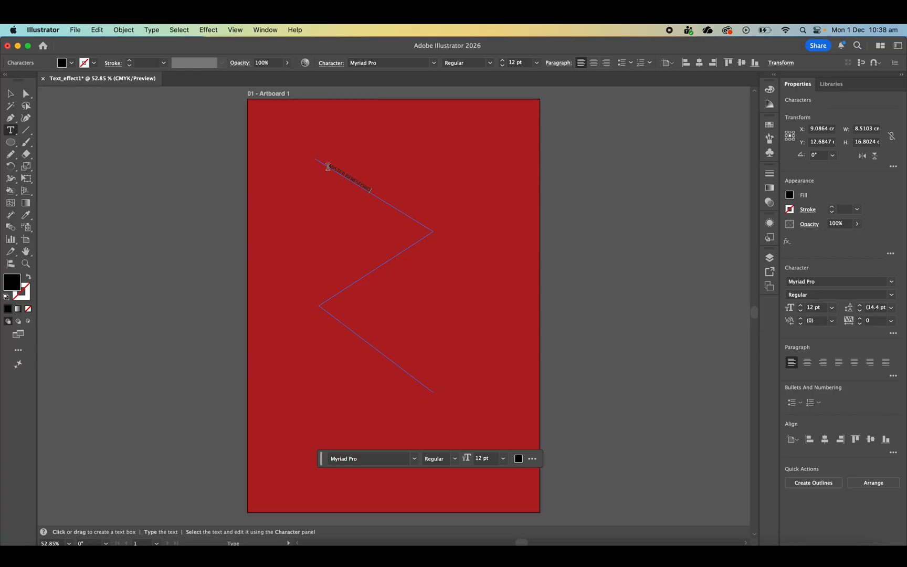
{"action": "key", "text": "Escape"}
- Set all the path text to the Massilia Black font at 20 pt
{"action": "triple_click", "coordinate": [329, 171]}
{"action": "left_click", "coordinate": [891, 281]}
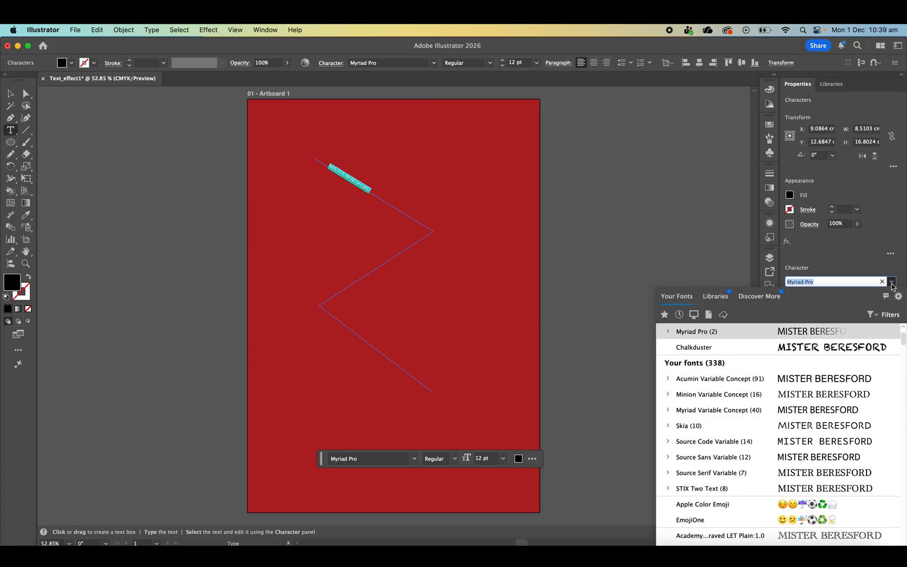
{"action": "scroll", "coordinate": [829, 355], "scroll_direction": "up", "scroll_amount": 2}
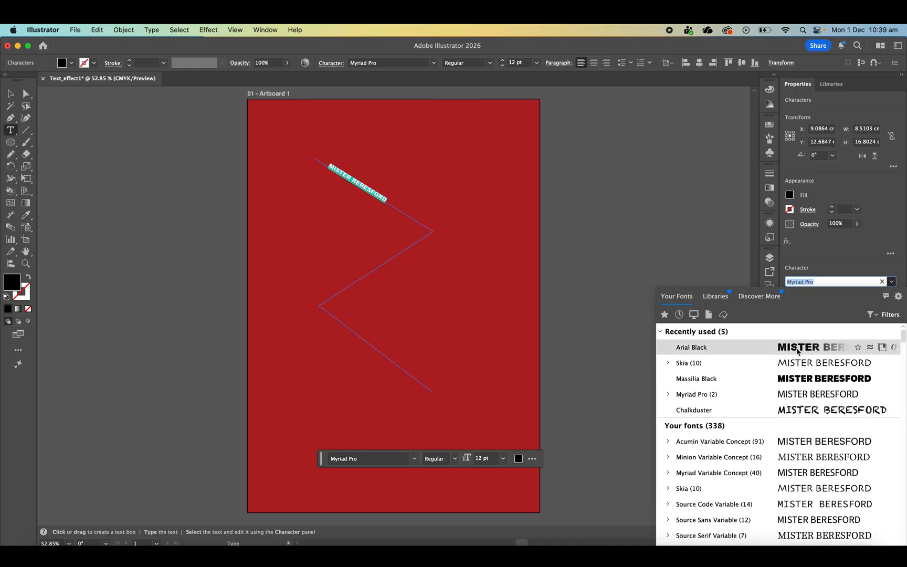
{"action": "left_click", "coordinate": [798, 379]}
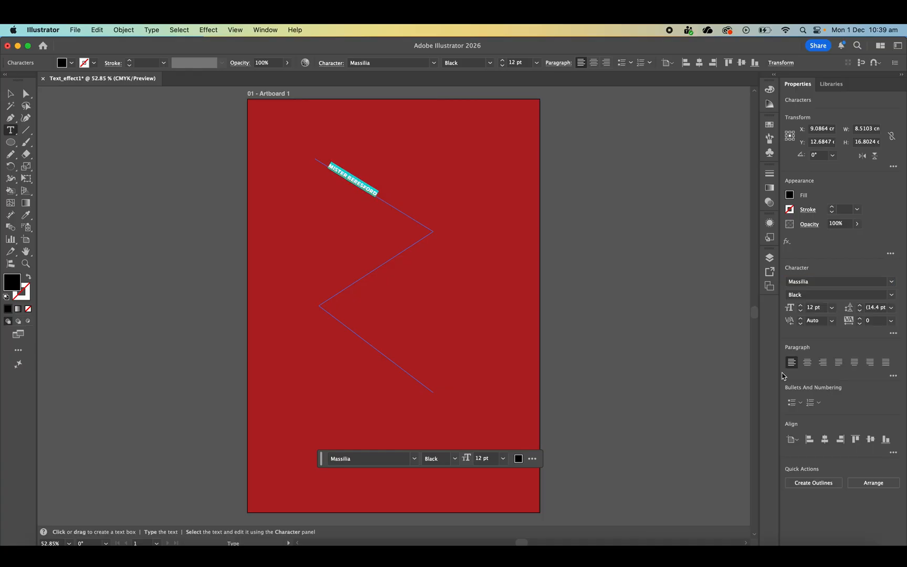
{"action": "left_click", "coordinate": [799, 306]}
{"action": "left_click", "coordinate": [800, 306]}
{"action": "left_click", "coordinate": [800, 306]}
{"action": "left_click", "coordinate": [800, 306]}
{"action": "left_click", "coordinate": [799, 306]}
{"action": "left_click", "coordinate": [800, 306]}
{"action": "left_click", "coordinate": [799, 306]}
{"action": "left_click", "coordinate": [799, 306]}
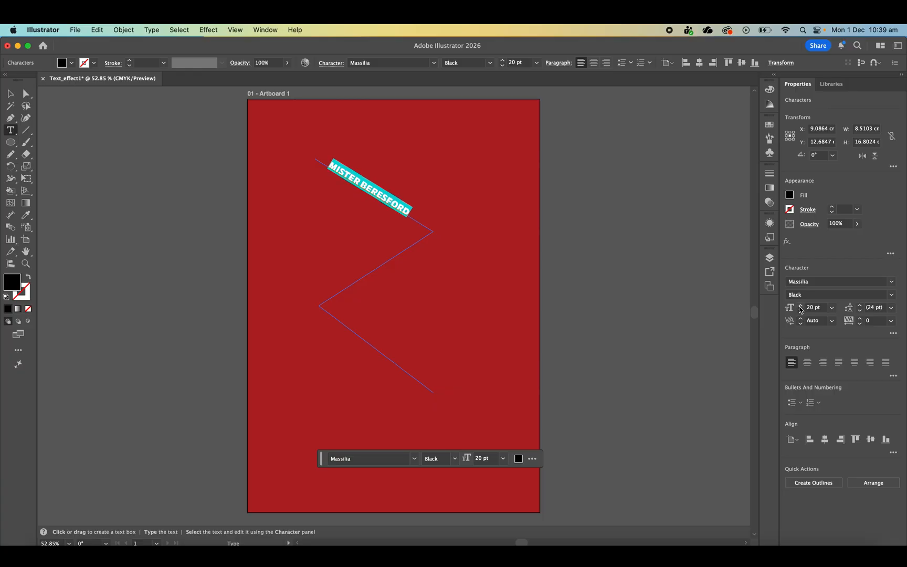
- Set the path text's fill to white
{"action": "left_click", "coordinate": [789, 196]}
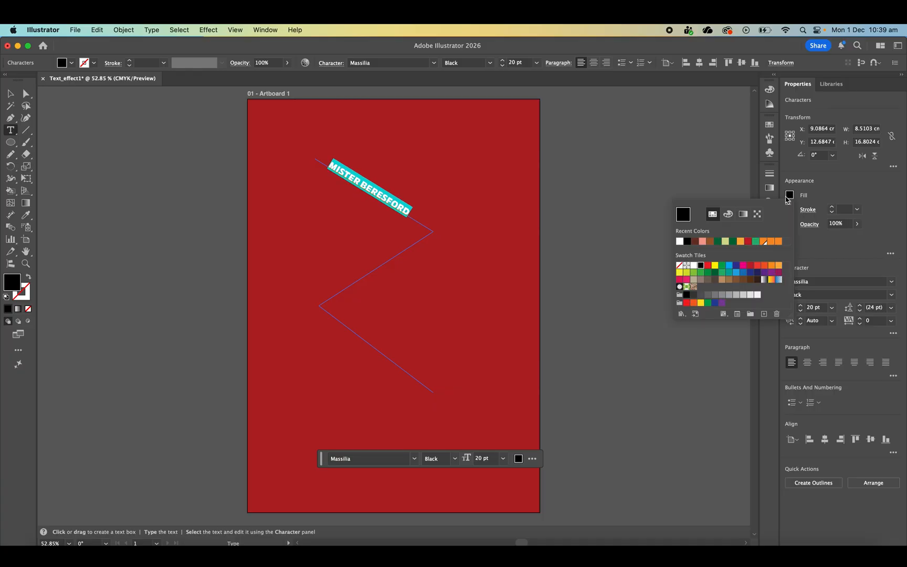
{"action": "left_click", "coordinate": [679, 243]}
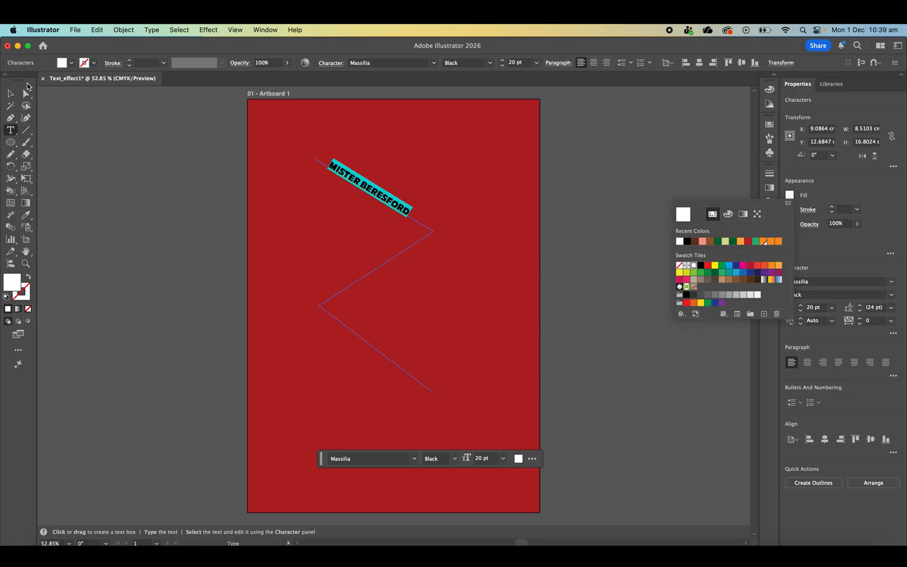
{"action": "left_click", "coordinate": [13, 92]}
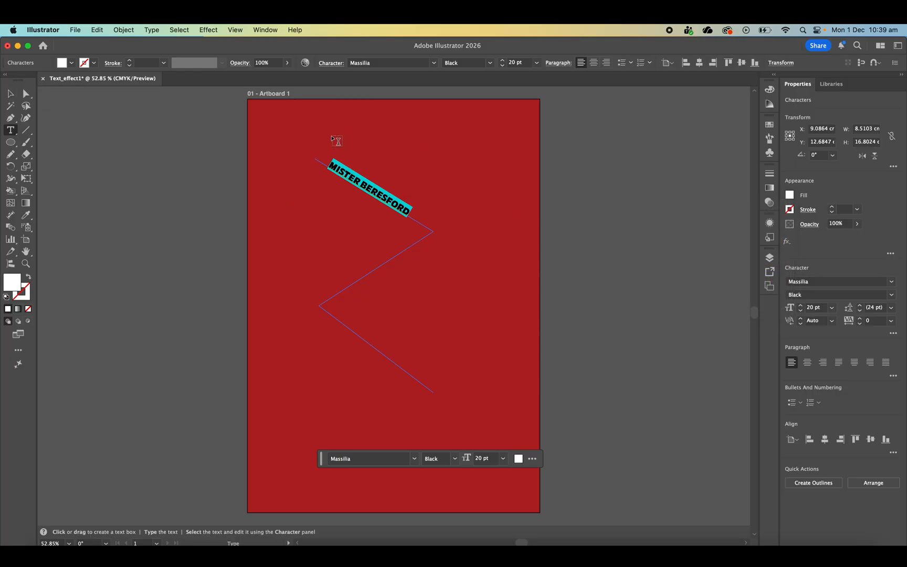
- Copy the text on the path and paste it three more times after the original to fill the zigzag
{"action": "left_click", "coordinate": [406, 210]}
{"action": "key", "text": "super+a"}
{"action": "key", "text": "super+c"}
{"action": "left_click", "coordinate": [431, 222]}
{"action": "key", "text": "super+v"}
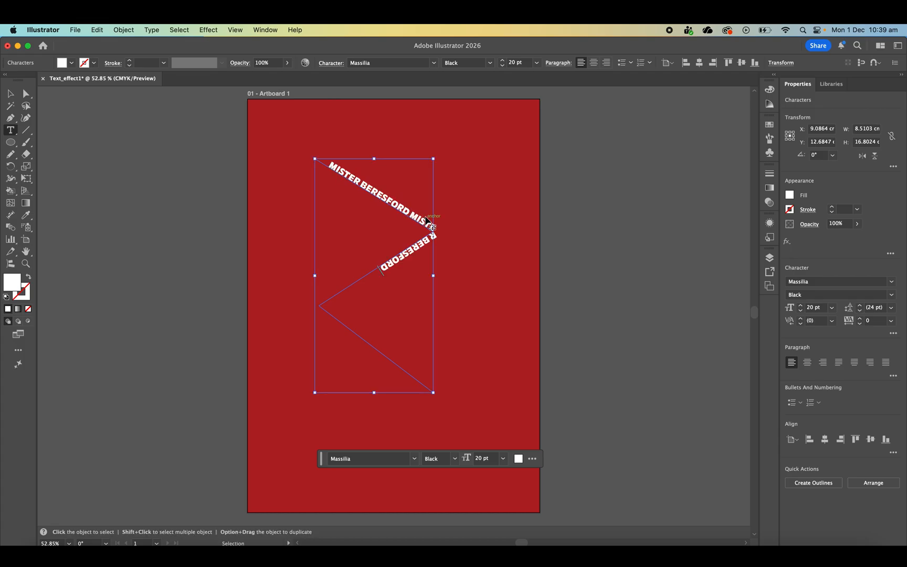
{"action": "key", "text": "super+v"}
{"action": "key", "text": "super+v"}
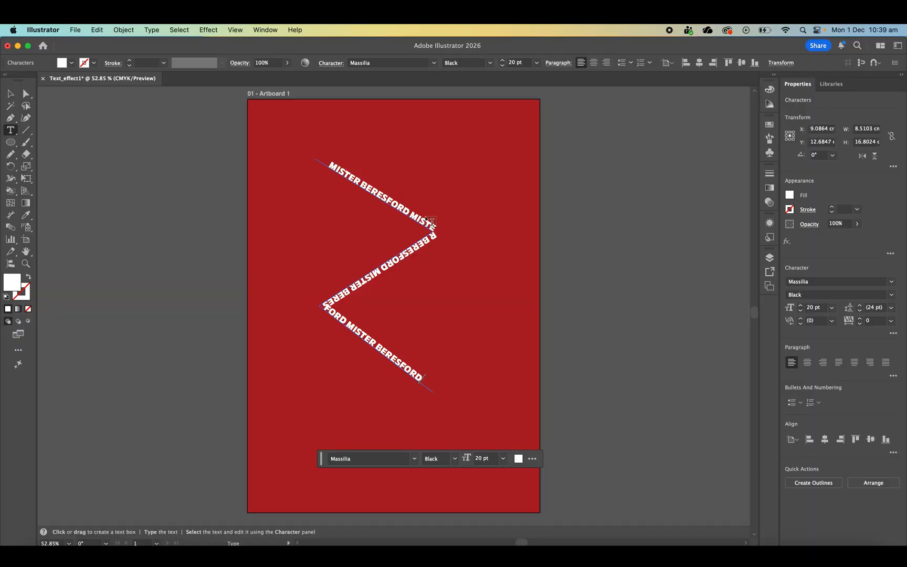
{"action": "left_click", "coordinate": [10, 94]}
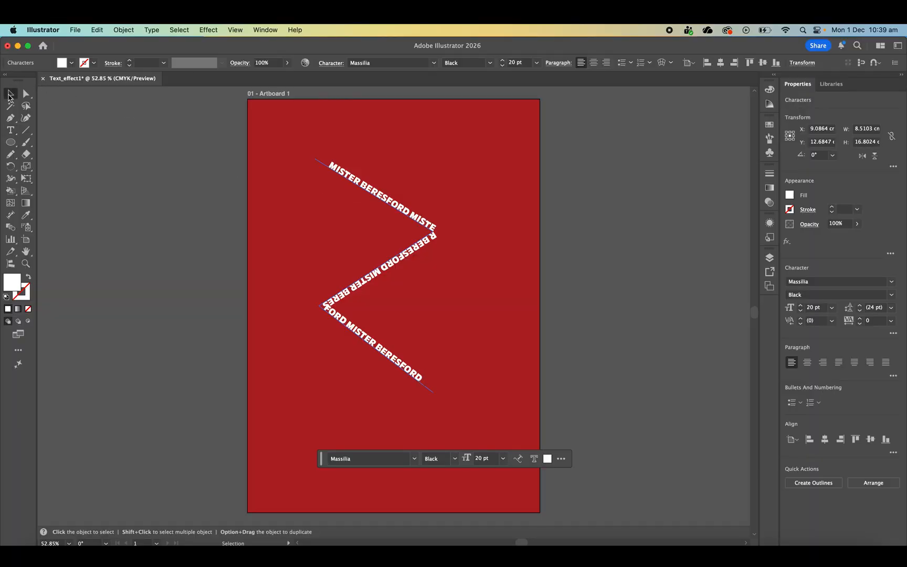
- Apply the Skew type-on-a-path effect to the zigzag text
{"action": "left_click", "coordinate": [154, 210]}
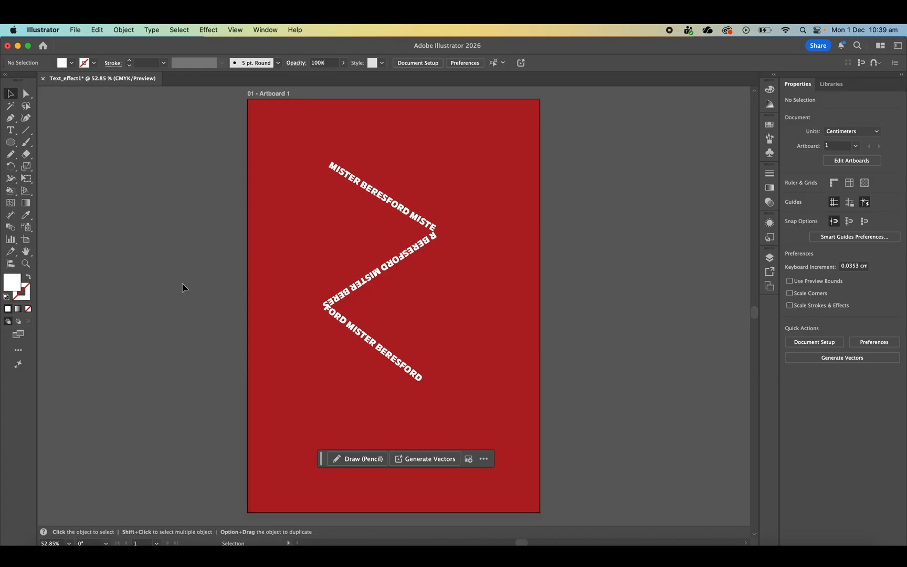
{"action": "left_click", "coordinate": [432, 232]}
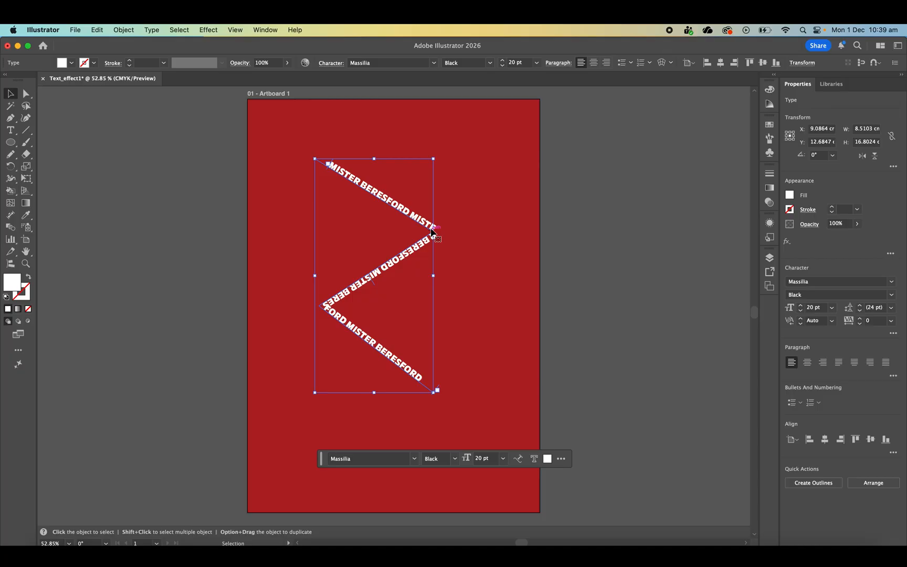
{"action": "left_click", "coordinate": [150, 30]}
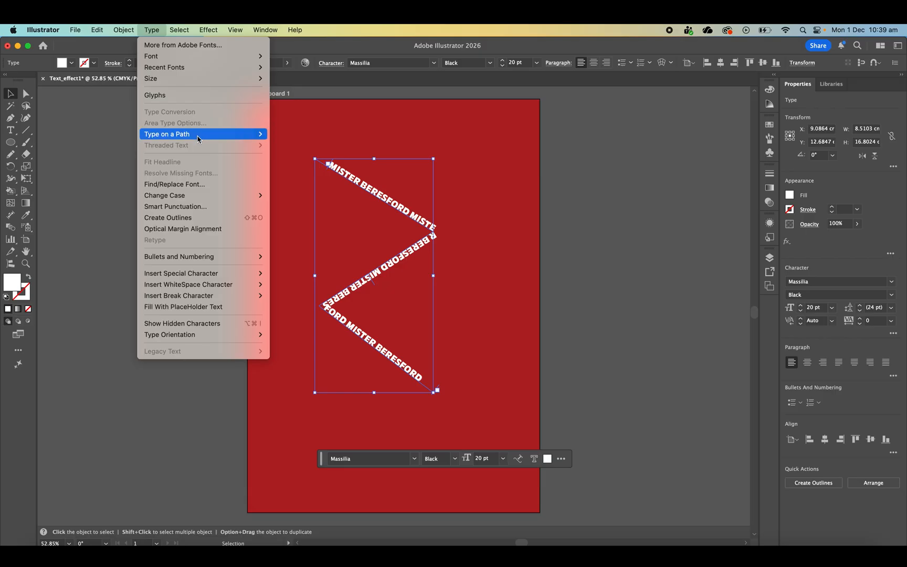
{"action": "mouse_move", "coordinate": [198, 135]}
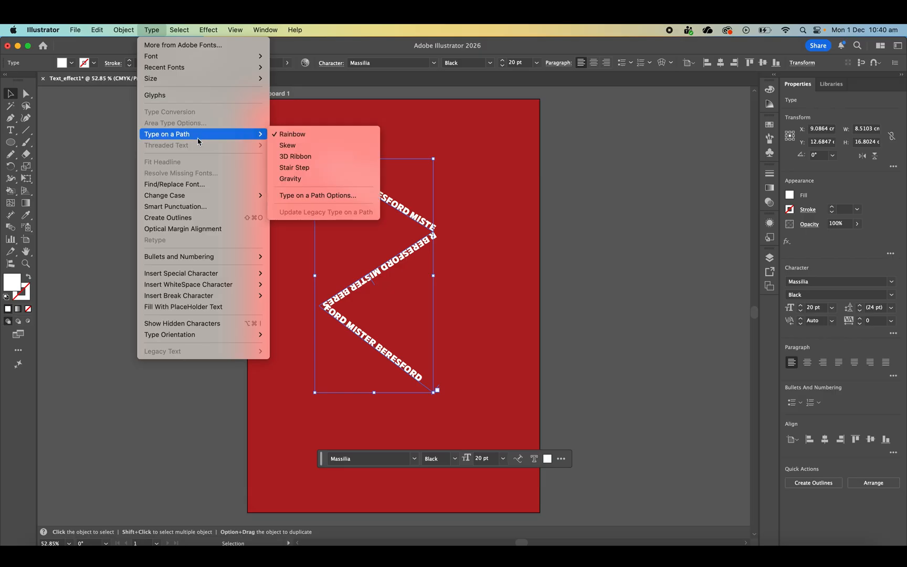
{"action": "left_click", "coordinate": [300, 151]}
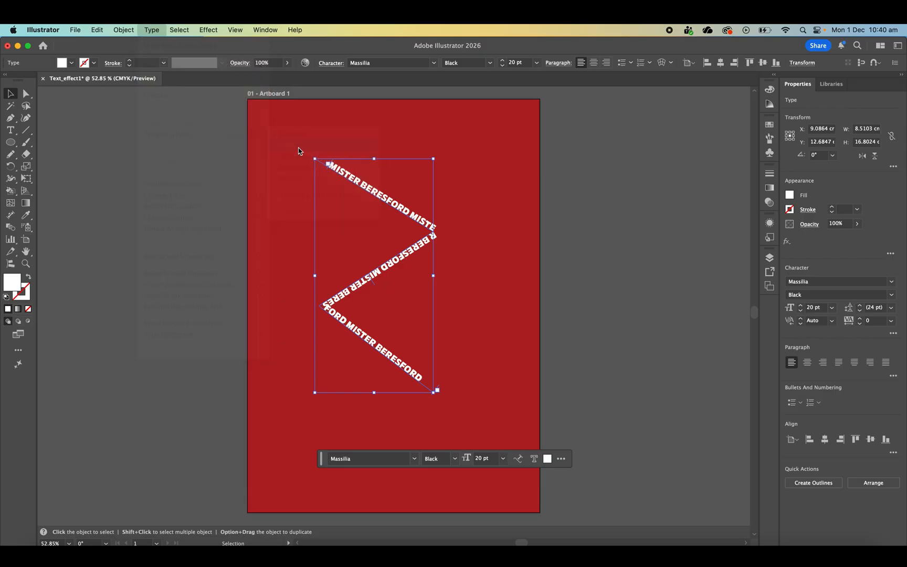
{"action": "left_click", "coordinate": [504, 244]}
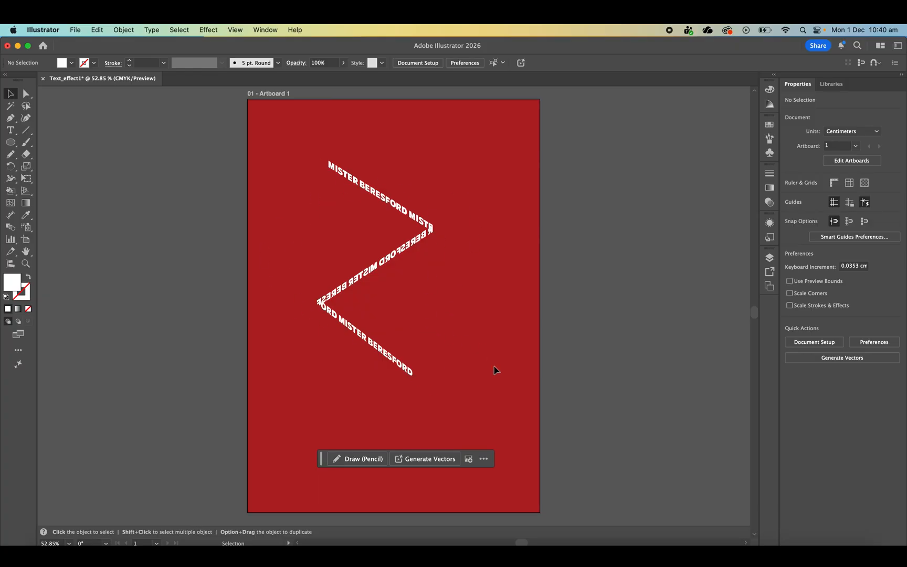
- Enlarge the zigzag text from its lower corner to about 12.9 by 19.9 cm
{"action": "left_click", "coordinate": [422, 241]}
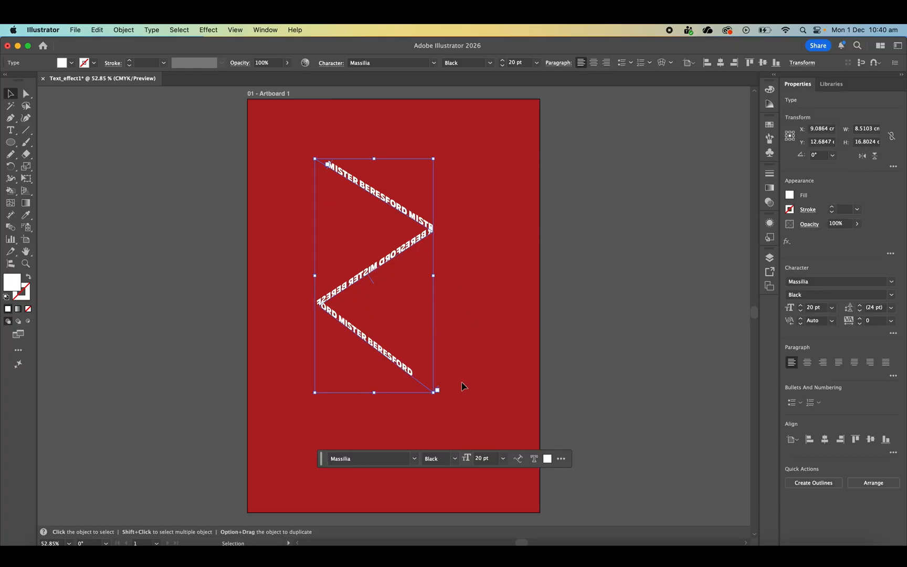
{"action": "left_click_drag", "start_coordinate": [437, 390], "coordinate": [496, 440]}
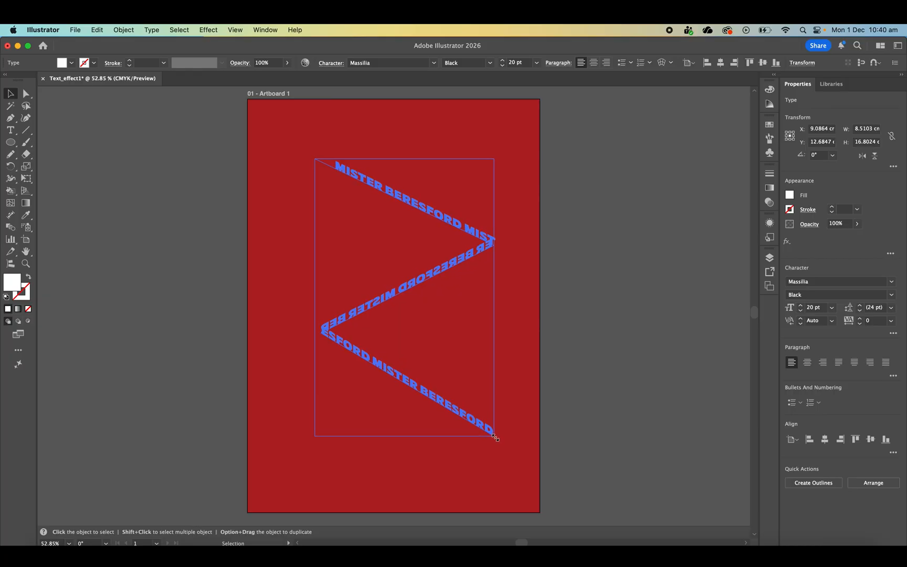
{"action": "left_click", "coordinate": [585, 347]}
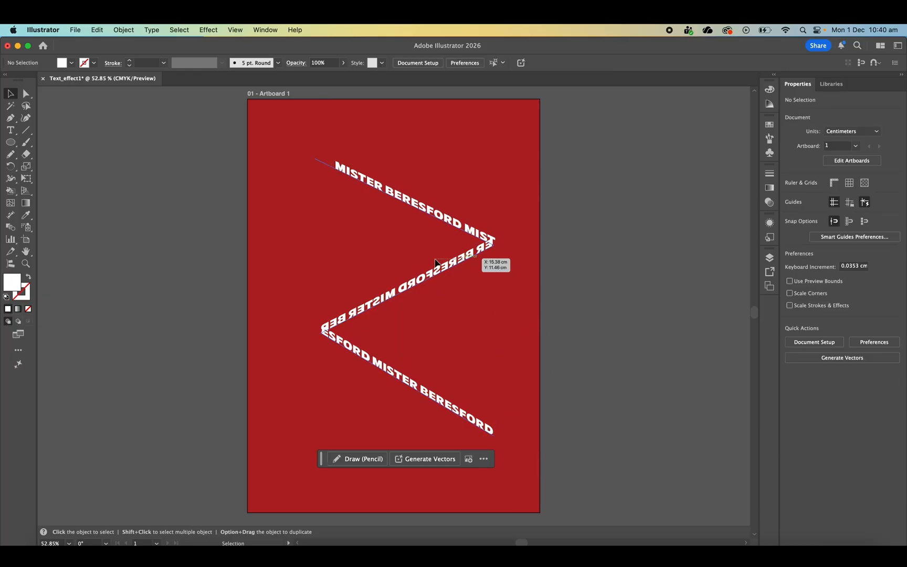
- Shrink the zigzag text freehand from its lower corner
{"action": "left_click", "coordinate": [491, 226]}
{"action": "left_click", "coordinate": [587, 184]}
{"action": "left_click", "coordinate": [446, 282]}
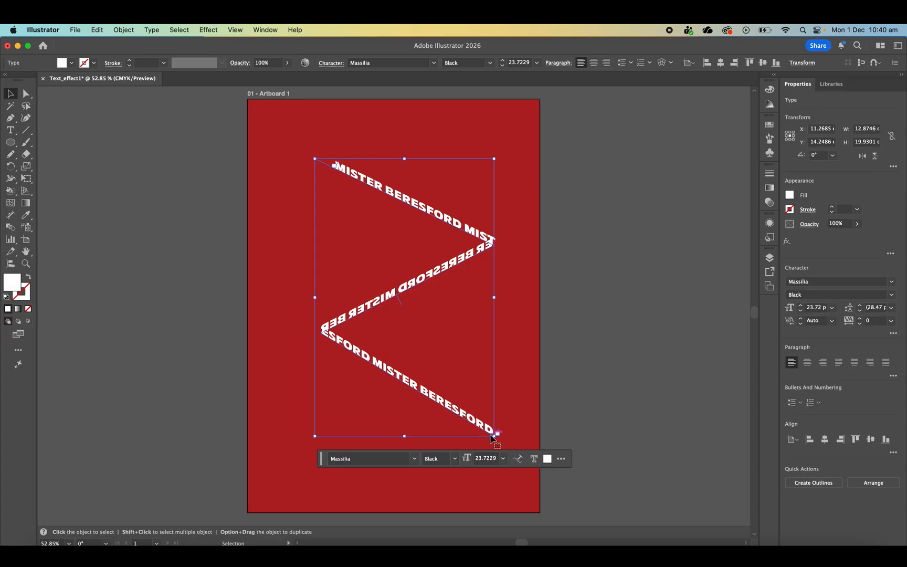
{"action": "left_click_drag", "start_coordinate": [494, 436], "coordinate": [429, 286]}
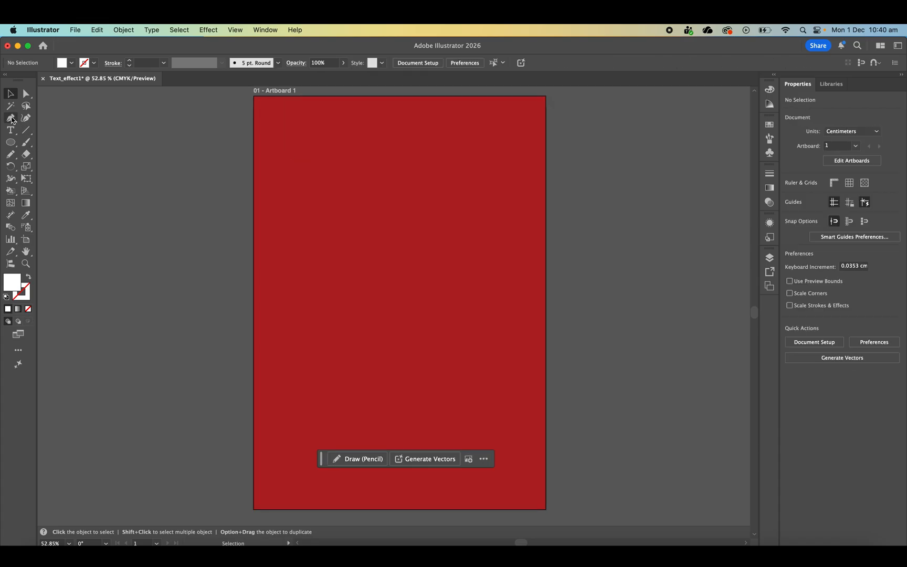
- With the Pencil at Smooth fidelity, draw a freehand S-curve about 13.8 by 21.4 cm down the artboard
{"action": "double_click", "coordinate": [11, 155]}
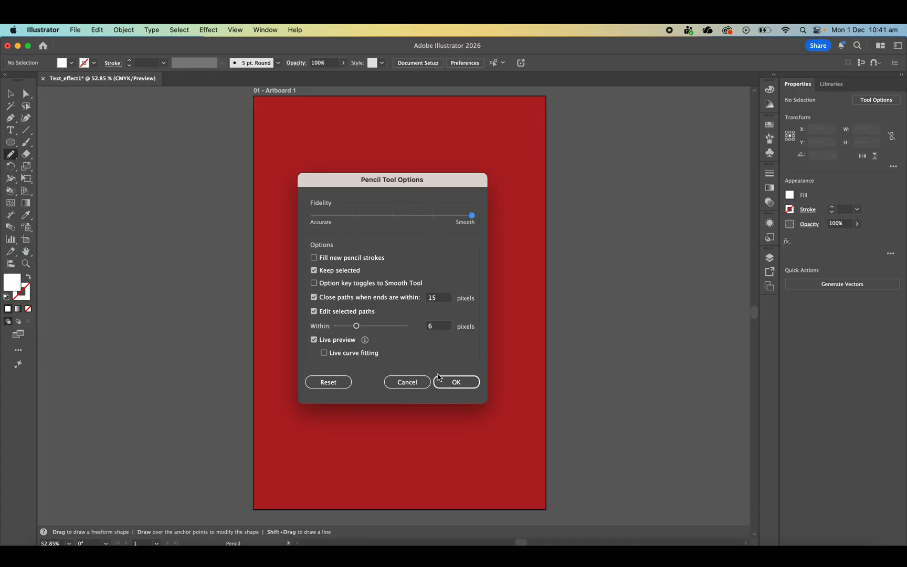
{"action": "left_click", "coordinate": [456, 381]}
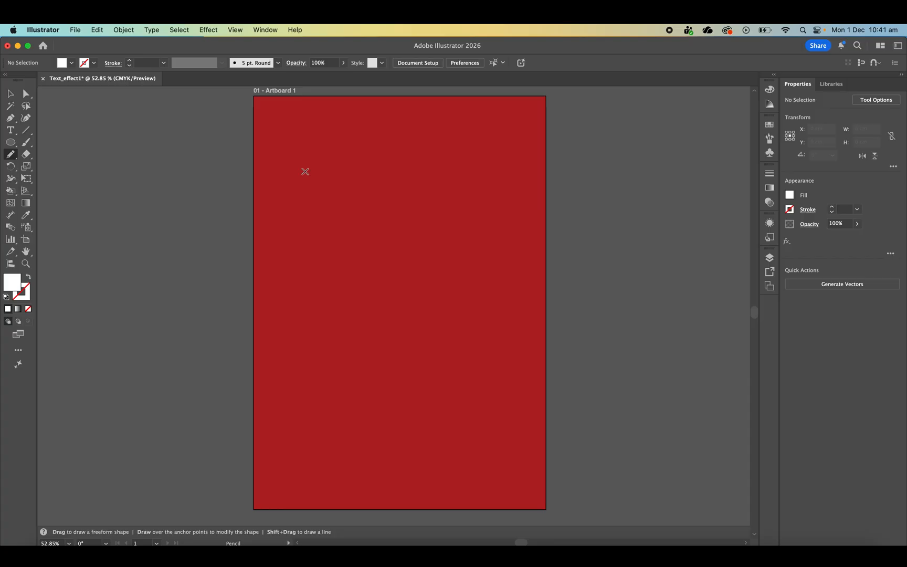
{"action": "mouse_move", "coordinate": [314, 161]}
{"action": "left_mouse_down"}
{"action": "mouse_move", "coordinate": [407, 170]}
{"action": "mouse_move", "coordinate": [472, 224]}
{"action": "mouse_move", "coordinate": [415, 271]}
{"action": "mouse_move", "coordinate": [297, 307]}
{"action": "mouse_move", "coordinate": [281, 361]}
{"action": "mouse_move", "coordinate": [381, 433]}
{"action": "mouse_move", "coordinate": [456, 457]}
{"action": "left_mouse_up"}
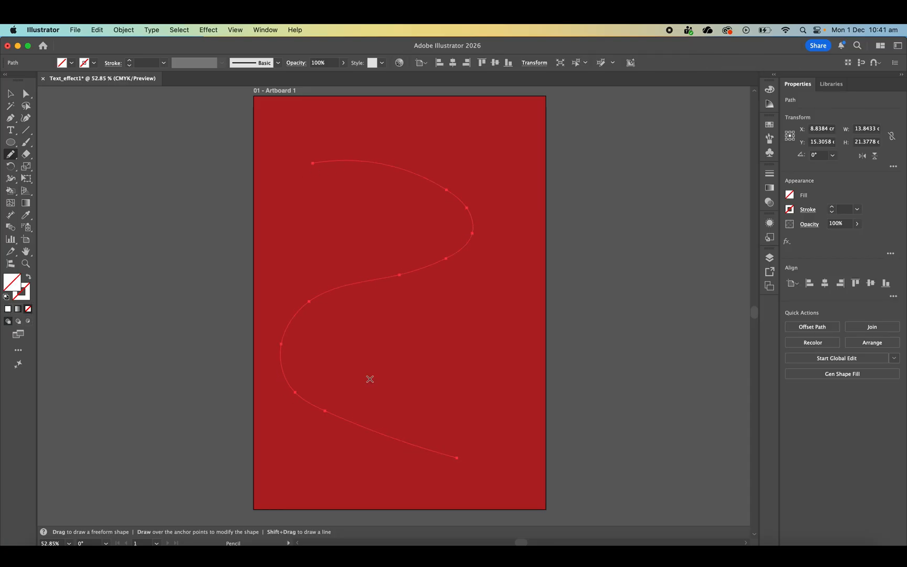
- Shift the S-curve slightly up and across to centre it, and give it a 1 pt stroke
{"action": "left_click", "coordinate": [10, 98]}
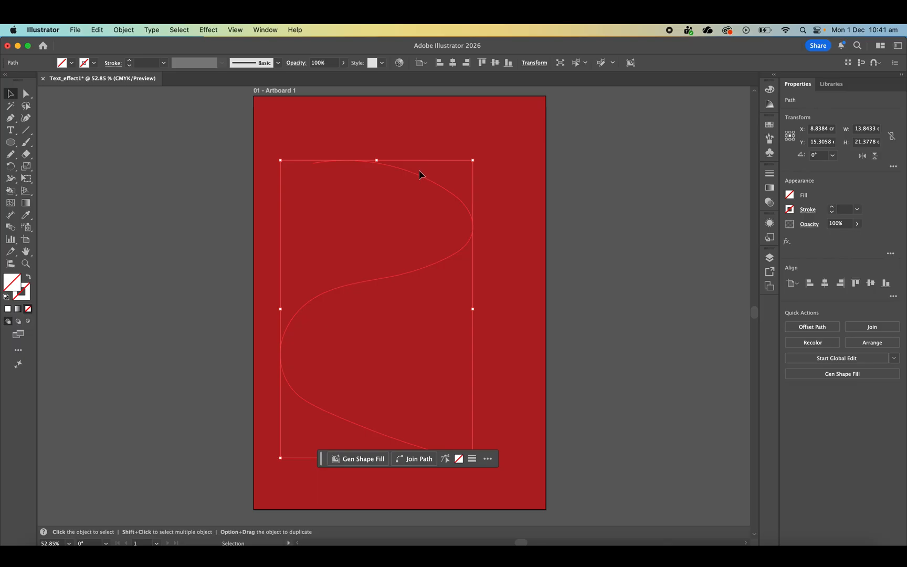
{"action": "left_click_drag", "start_coordinate": [419, 175], "coordinate": [429, 169]}
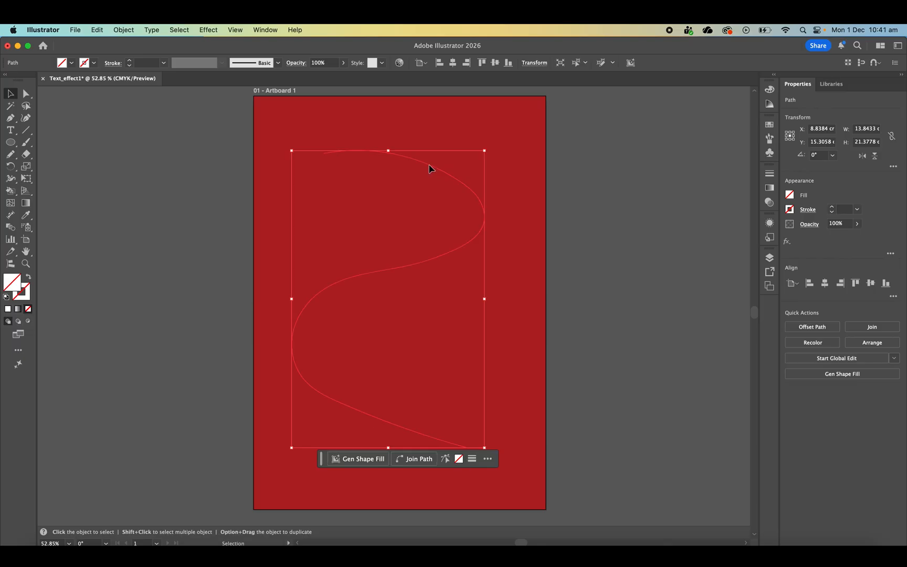
{"action": "left_click", "coordinate": [832, 206]}
{"action": "left_click", "coordinate": [832, 209]}
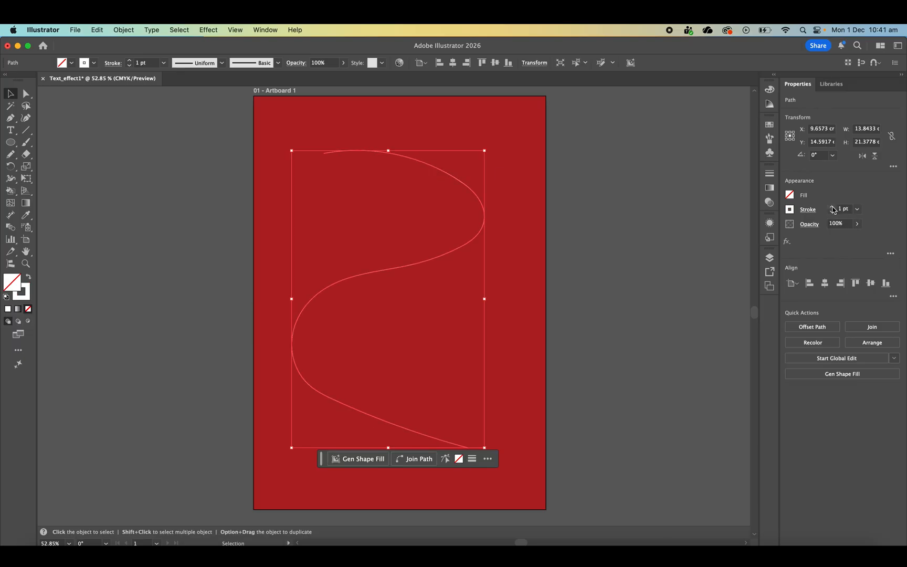
{"action": "left_click", "coordinate": [578, 269]}
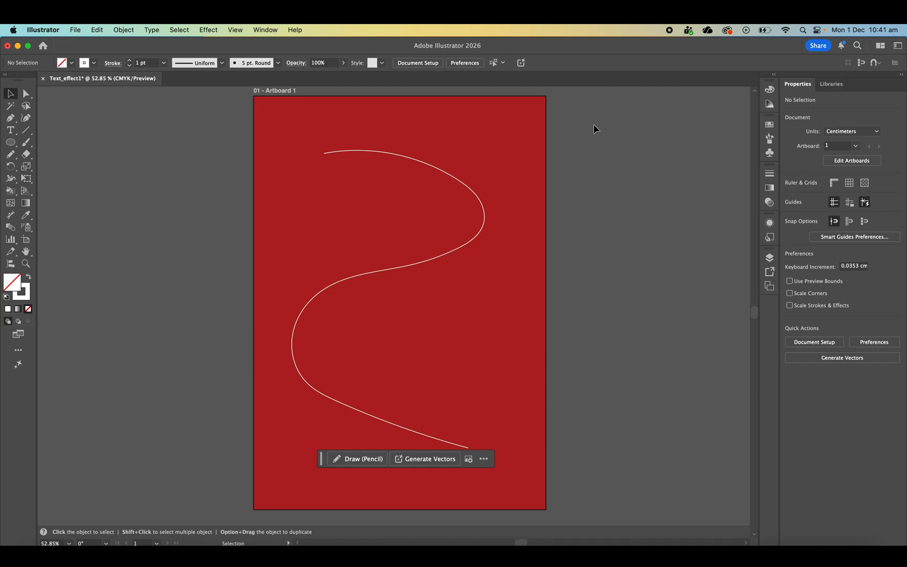
- Add type along the S-curve from near its upper end, replacing the placeholder with the copied white text pasted six times
{"action": "key", "text": "super+a"}
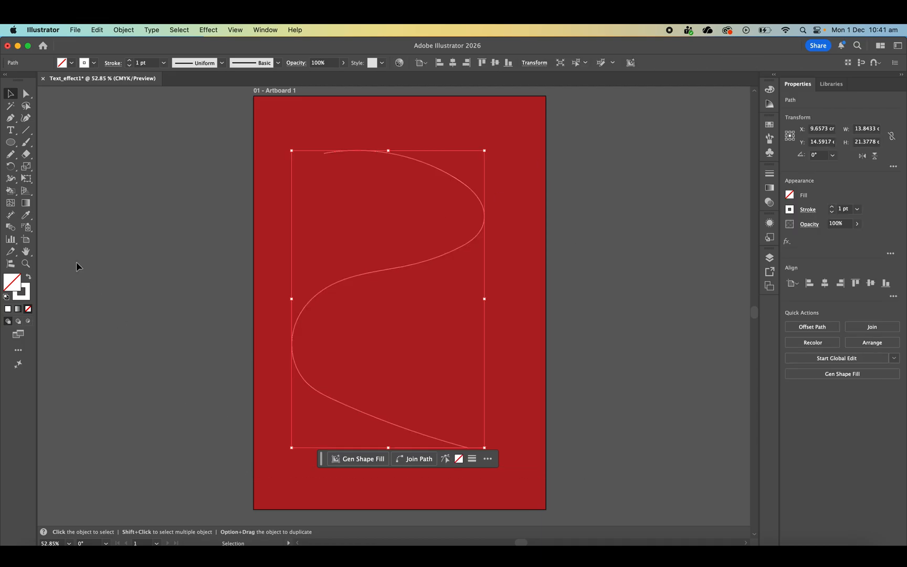
{"action": "left_click", "coordinate": [9, 132]}
{"action": "left_click", "coordinate": [373, 151]}
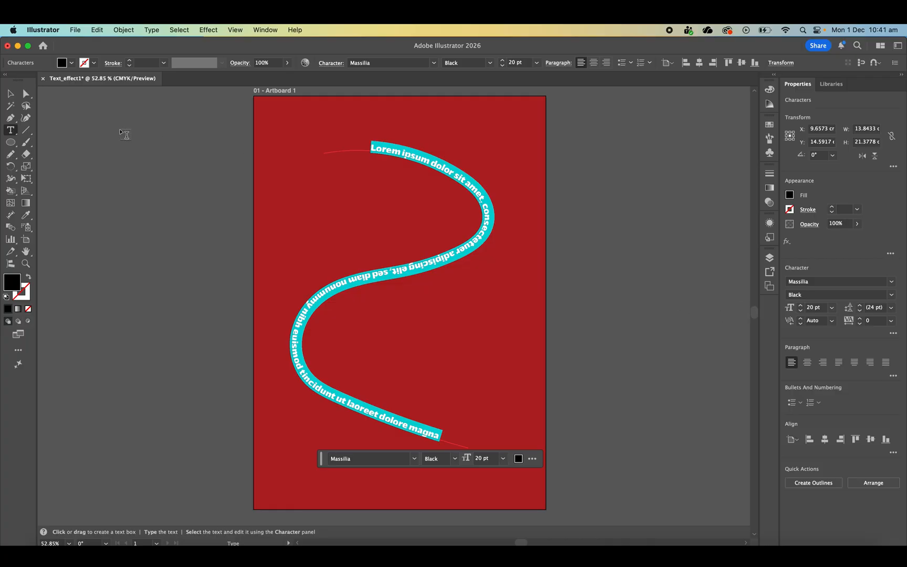
{"action": "key", "text": "super+v"}
{"action": "key", "text": "super+v"}
{"action": "key", "text": "super+v"}
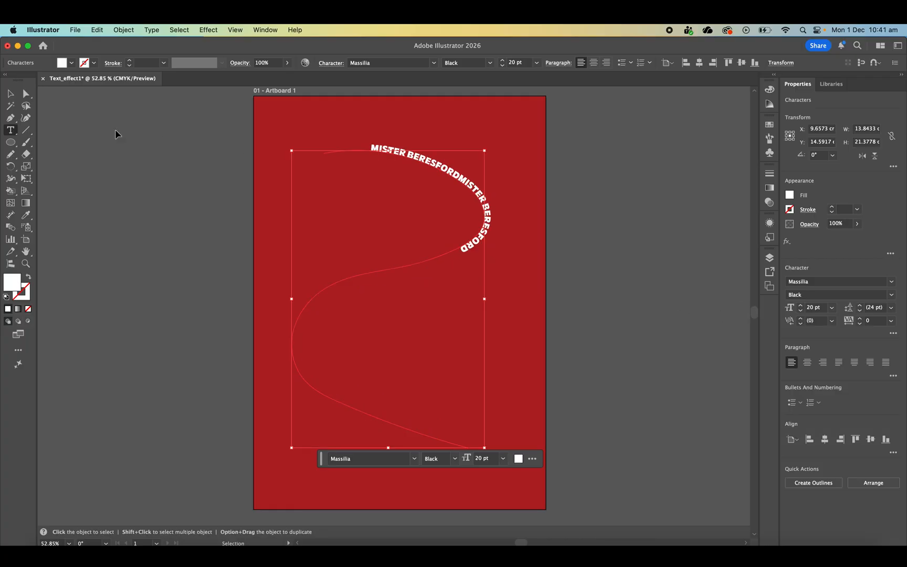
{"action": "key", "text": "super+v"}
{"action": "key", "text": "super+v"}
{"action": "key", "text": "super+v"}
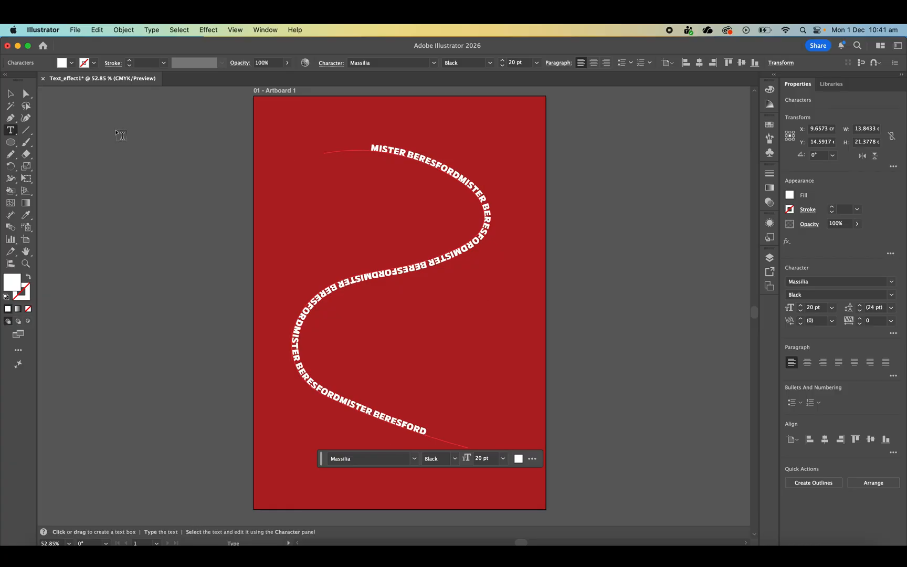
{"action": "key", "text": "super+a"}
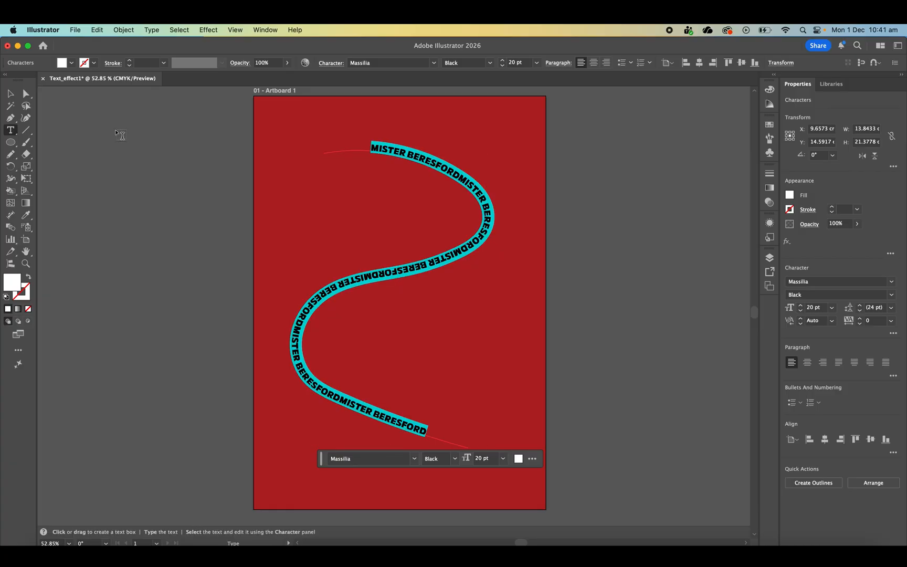
{"action": "key", "text": "Escape"}
{"action": "left_click", "coordinate": [123, 161]}
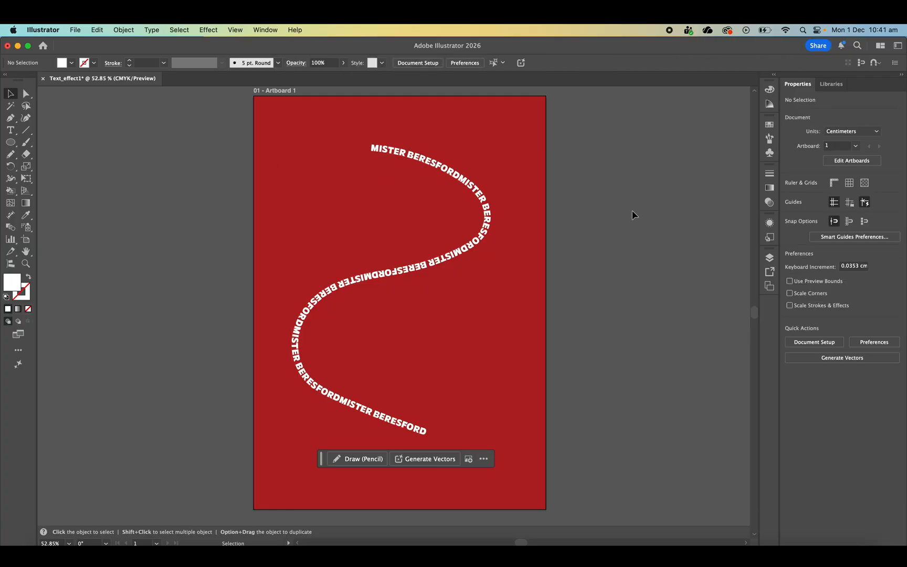
- Apply the Skew type-on-a-path effect to the S-curve text
{"action": "left_click", "coordinate": [339, 284]}
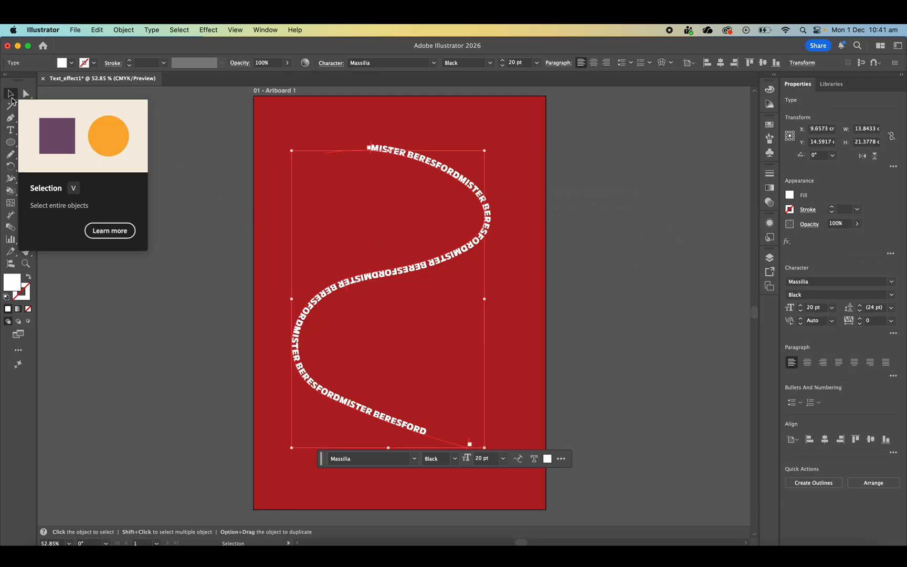
{"action": "left_click", "coordinate": [152, 29]}
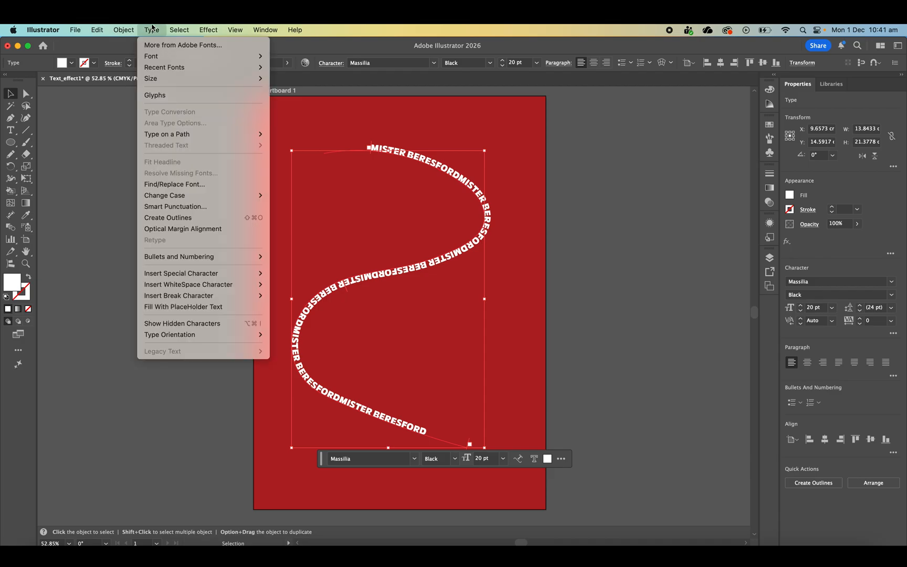
{"action": "mouse_move", "coordinate": [193, 138]}
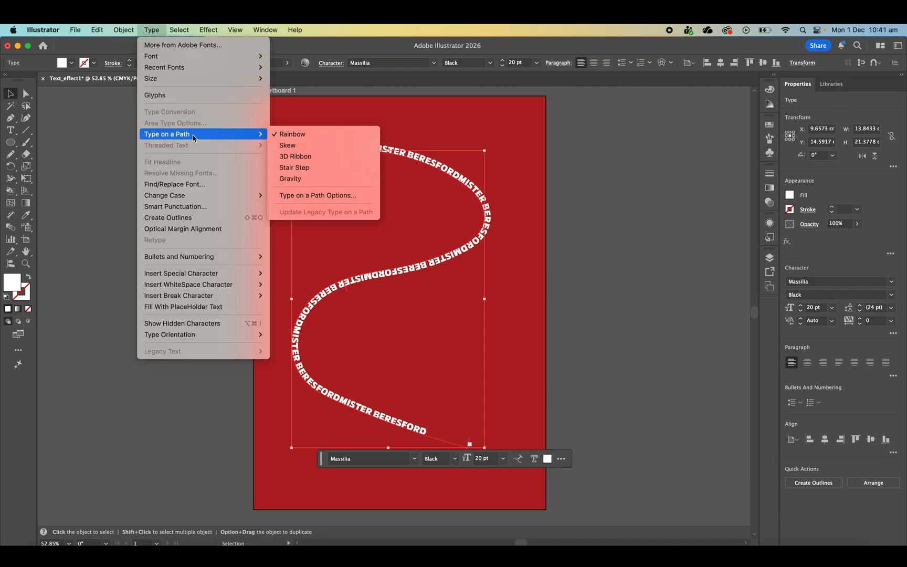
{"action": "left_click", "coordinate": [289, 145]}
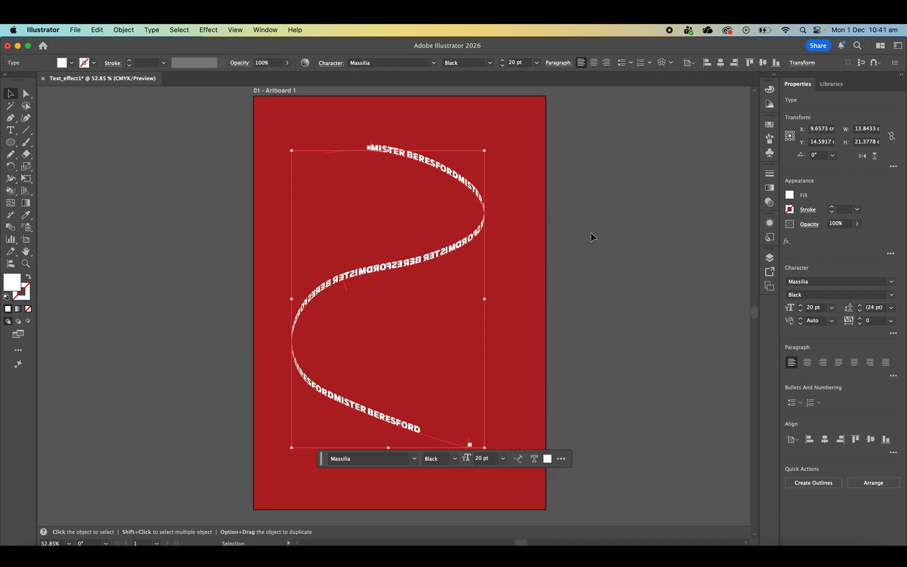
{"action": "left_click", "coordinate": [591, 236]}
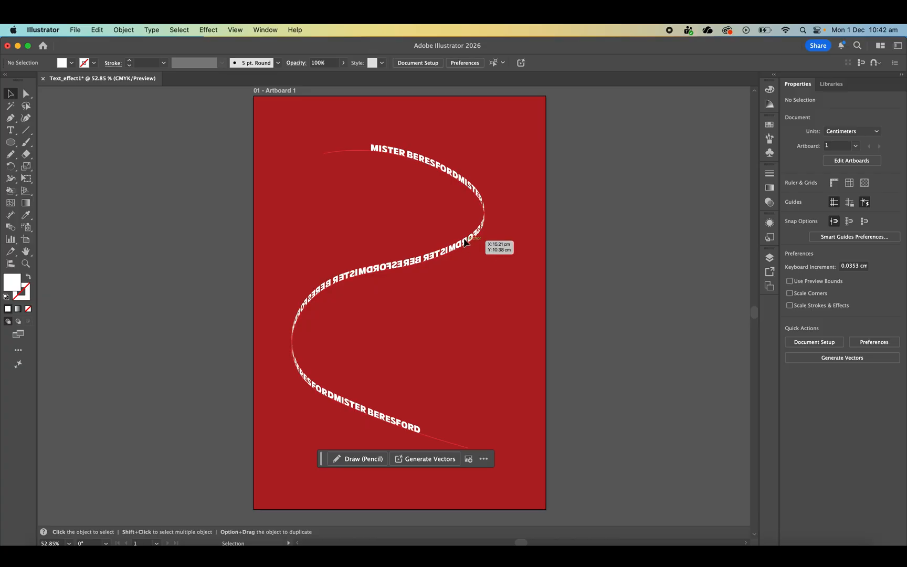
- Show the hidden zigzag text in Layer 1 and move the S-curve text toward the artboard's right edge, clear of it
{"action": "left_click", "coordinate": [769, 258]}
{"action": "left_click", "coordinate": [645, 308]}
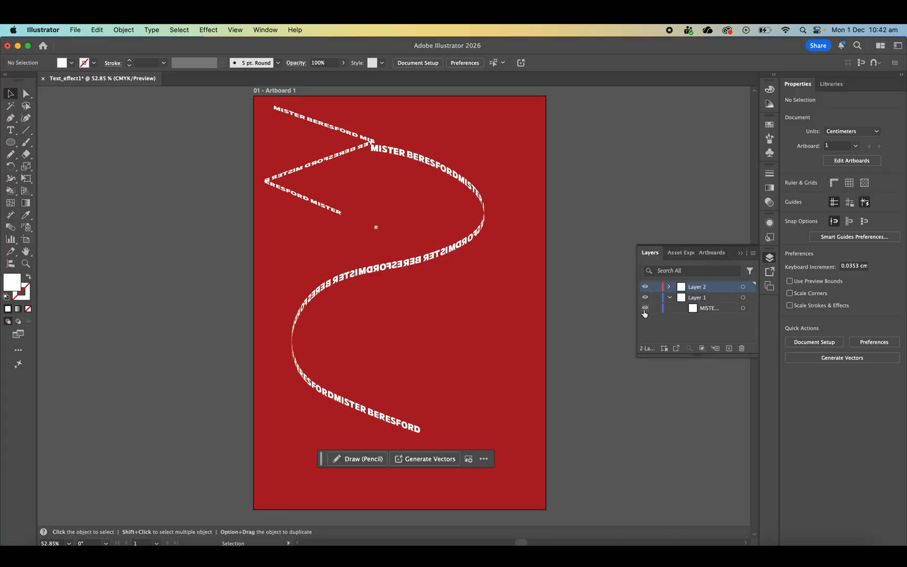
{"action": "left_click", "coordinate": [767, 264]}
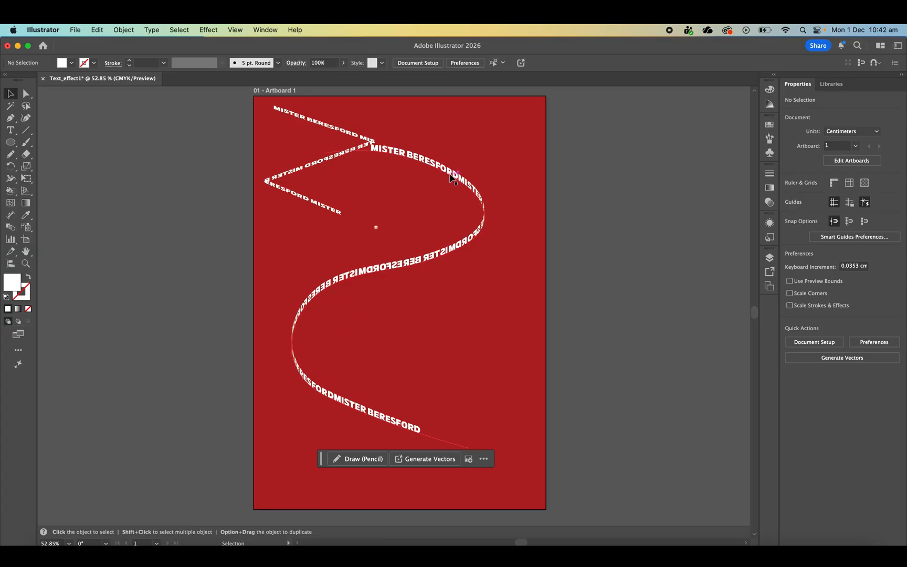
{"action": "left_click_drag", "start_coordinate": [452, 177], "coordinate": [509, 163]}
- Enlarge the zigzag text across the artboard to about 20.3 by 22.2 cm
{"action": "left_click", "coordinate": [290, 178]}
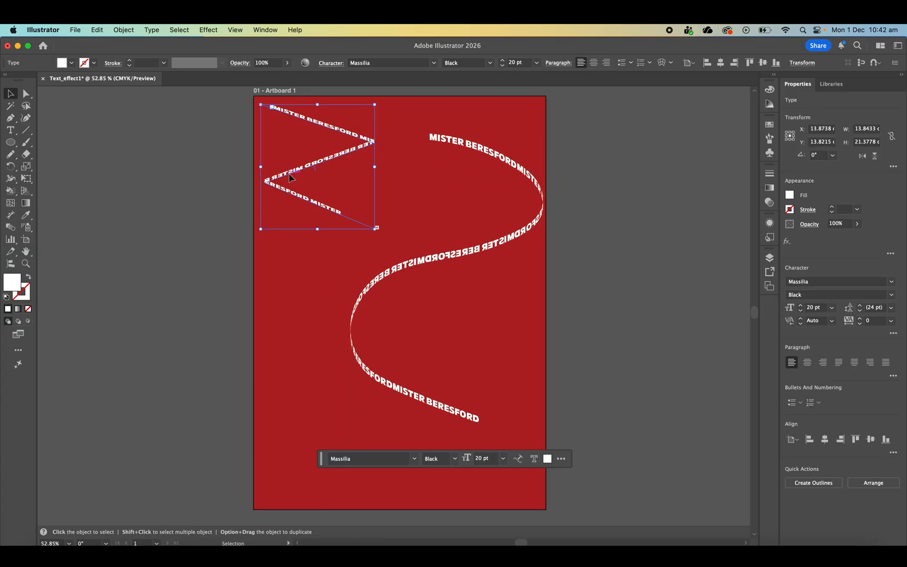
{"action": "left_click_drag", "start_coordinate": [376, 229], "coordinate": [545, 409]}
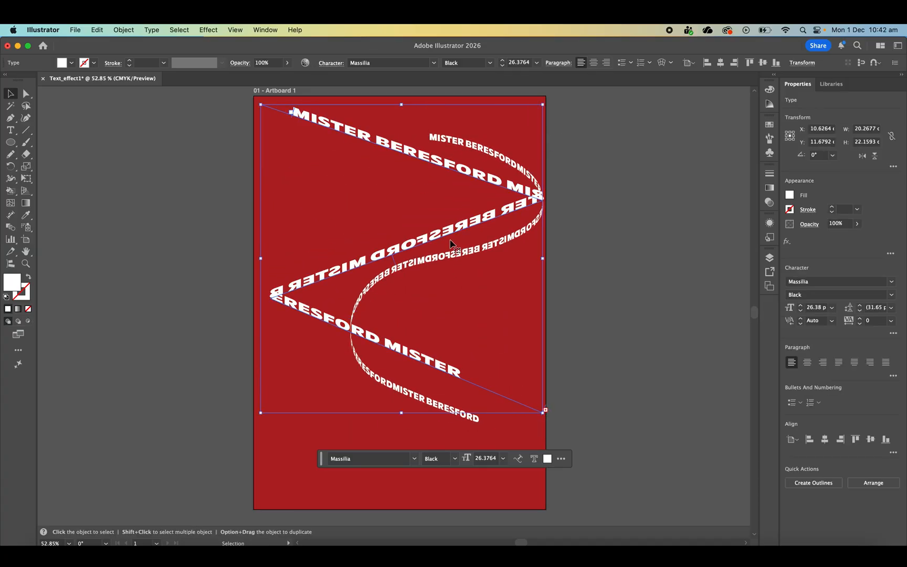
{"action": "left_click", "coordinate": [423, 257], "text": "shift"}
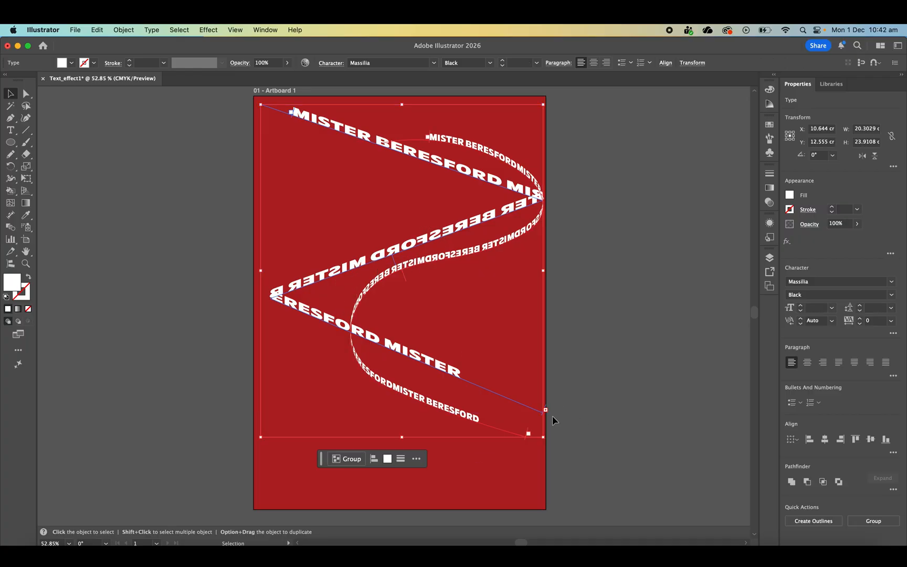
- Scale the zigzag text down toward the artboard's upper-left area
{"action": "left_click", "coordinate": [577, 401]}
{"action": "left_click", "coordinate": [540, 412]}
{"action": "left_click_drag", "start_coordinate": [543, 413], "coordinate": [449, 325]}
- Move the S-curve text to the artboard's lower right below the zigzag, scale it down slightly and fine-tune its position
{"action": "left_click", "coordinate": [462, 336]}
{"action": "left_click_drag", "start_coordinate": [448, 406], "coordinate": [413, 492]}
{"action": "left_click_drag", "start_coordinate": [511, 525], "coordinate": [487, 486]}
{"action": "left_click_drag", "start_coordinate": [420, 331], "coordinate": [439, 336]}
{"action": "left_click", "coordinate": [394, 199]}
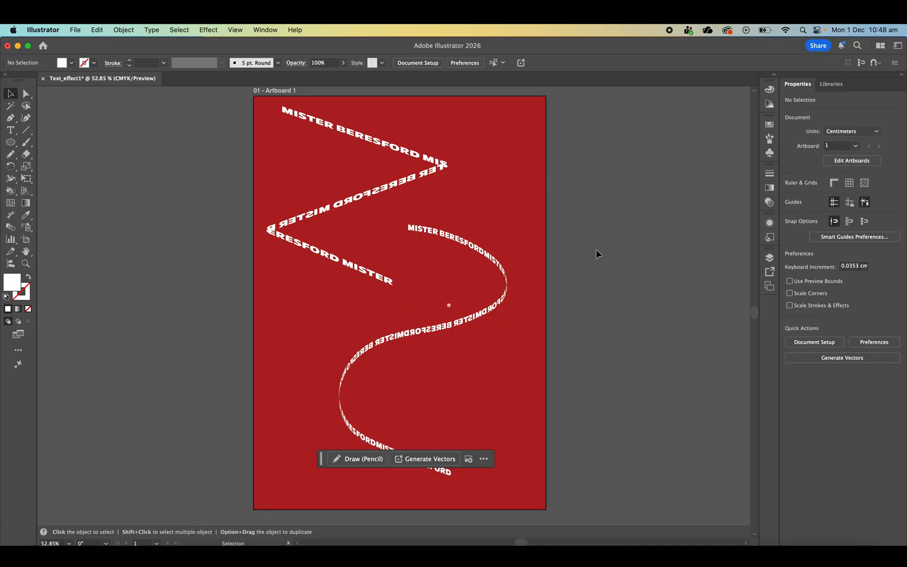
- Set up a new document from the A4 print preset and name it text_effect_2
{"action": "left_click", "coordinate": [76, 30]}
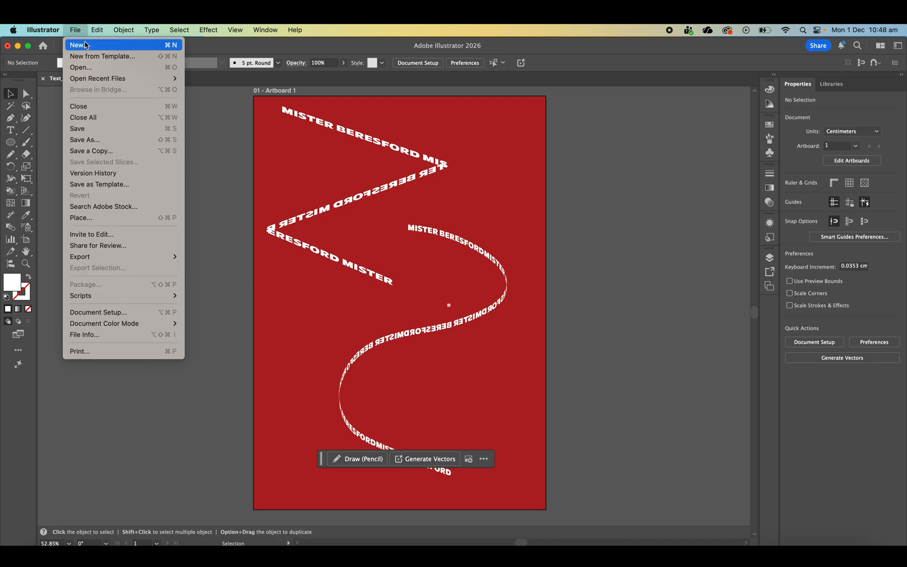
{"action": "left_click", "coordinate": [86, 46]}
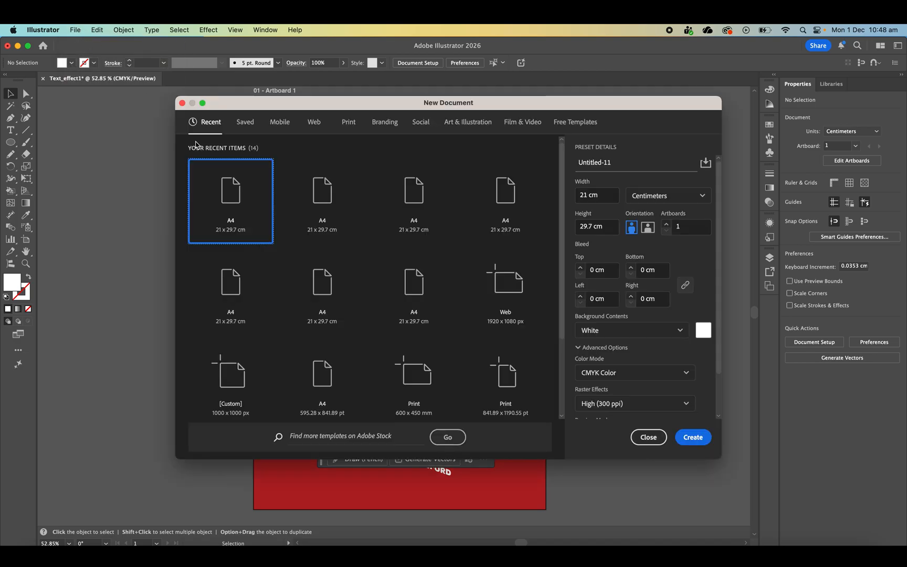
{"action": "left_click", "coordinate": [350, 128]}
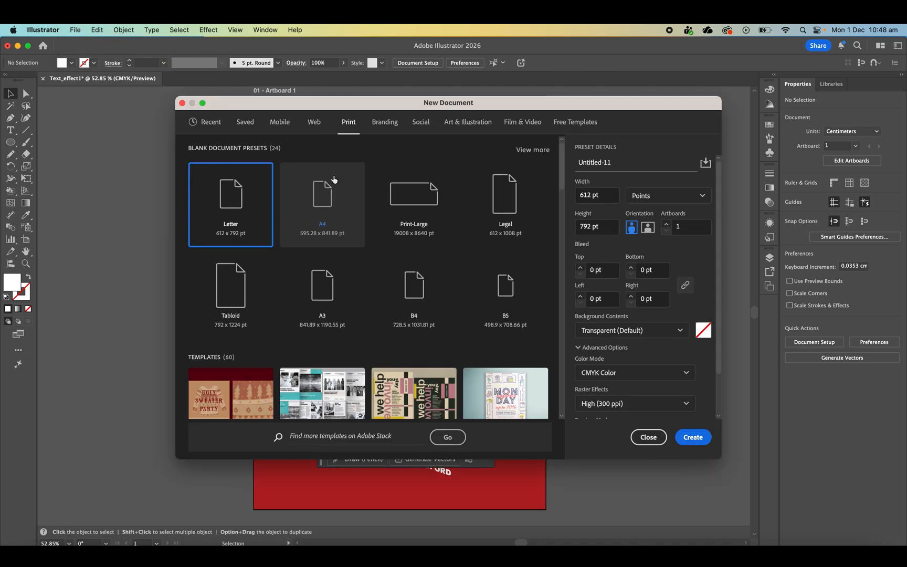
{"action": "left_click", "coordinate": [336, 173]}
{"action": "left_click", "coordinate": [618, 161]}
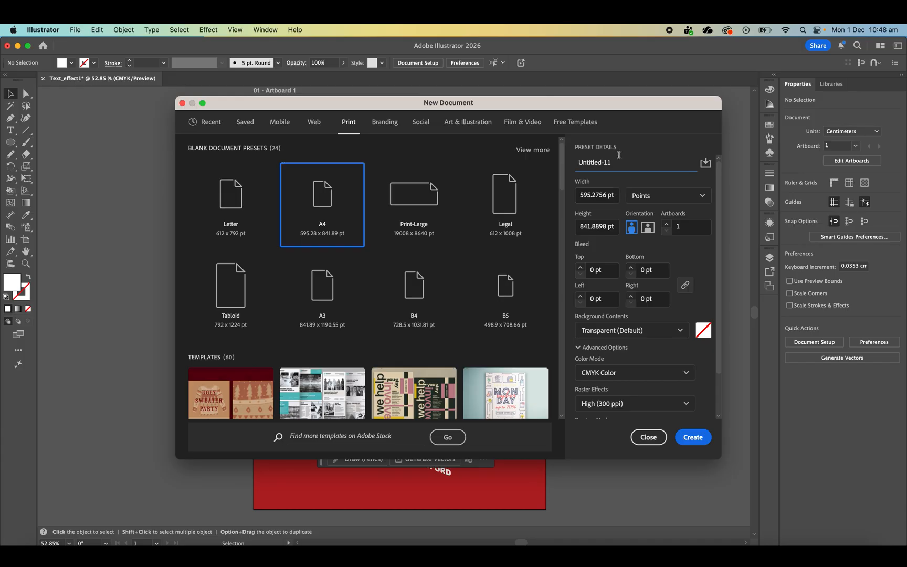
{"action": "key", "text": "super+a"}
{"action": "type", "text": "t"}
- Set the new document's background contents to white and create the document
{"action": "left_click", "coordinate": [702, 330]}
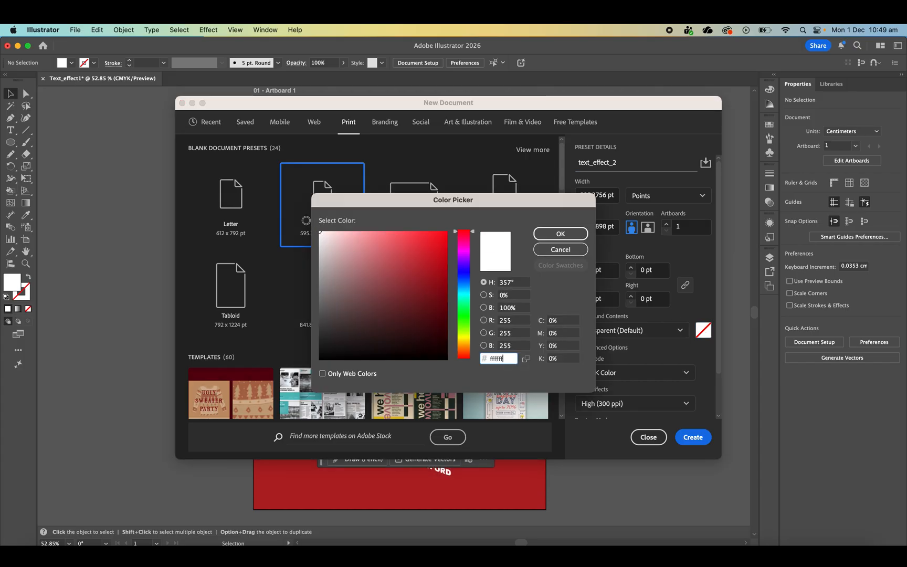
{"action": "left_click", "coordinate": [560, 236]}
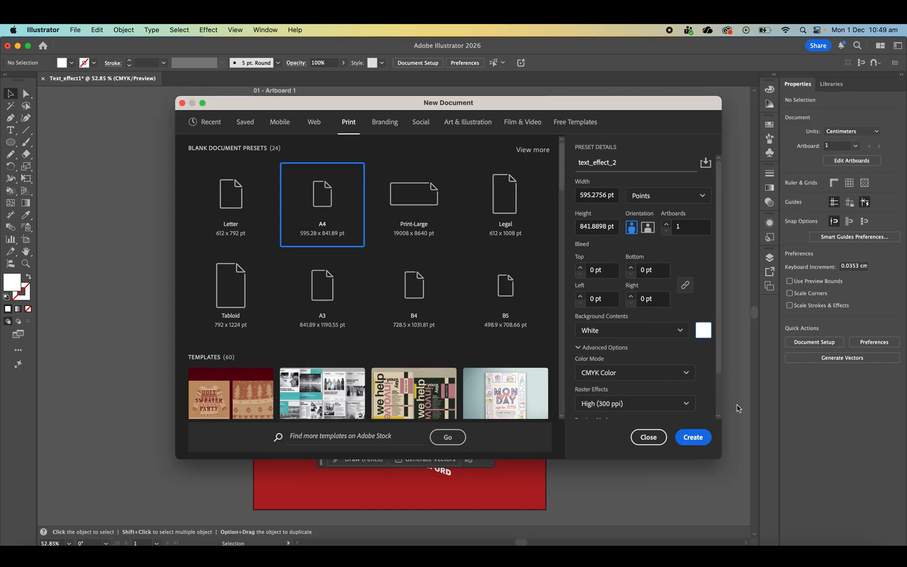
{"action": "left_click", "coordinate": [703, 330]}
{"action": "left_click", "coordinate": [561, 239]}
{"action": "left_click", "coordinate": [692, 437]}
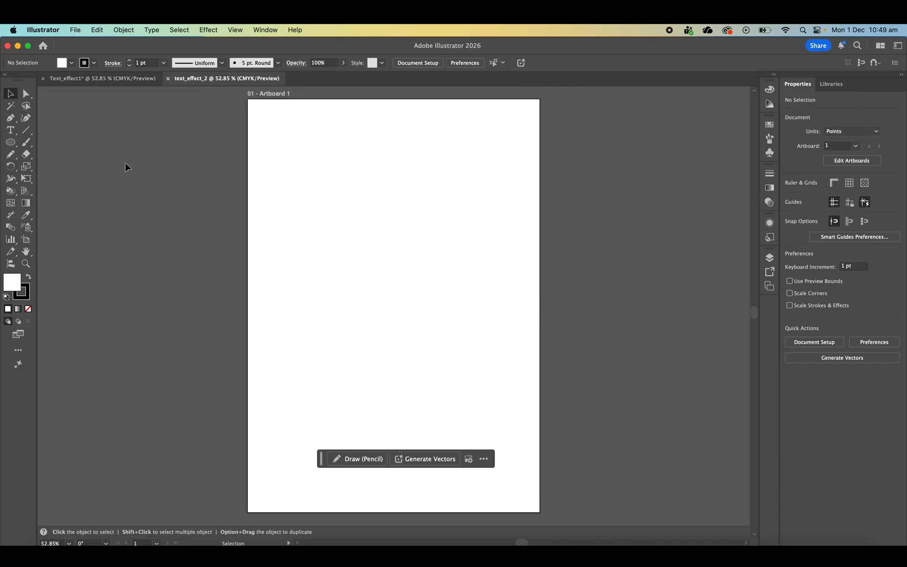
- Create an area text frame about 436 by 258 pt on the artboard containing the word "MACK"
{"action": "left_click", "coordinate": [15, 135]}
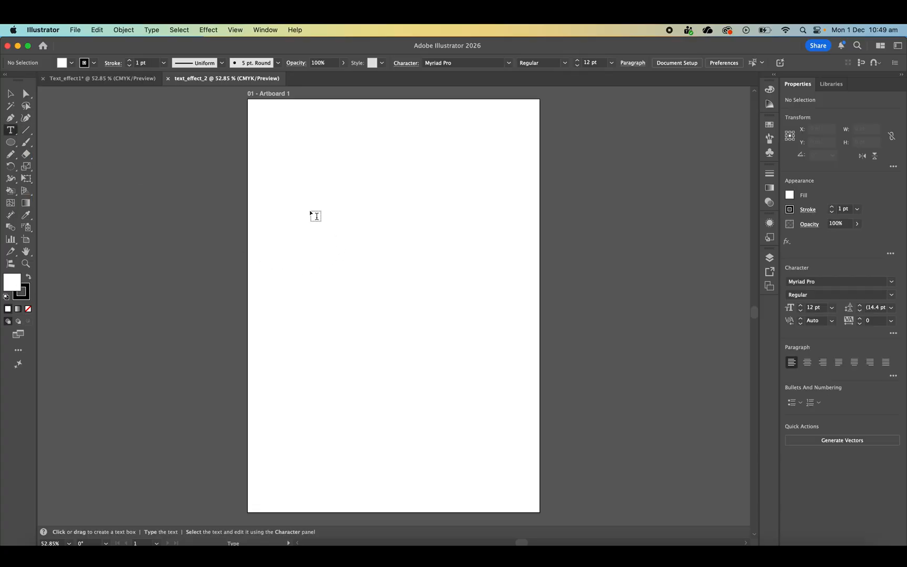
{"action": "left_click_drag", "start_coordinate": [301, 204], "coordinate": [516, 333]}
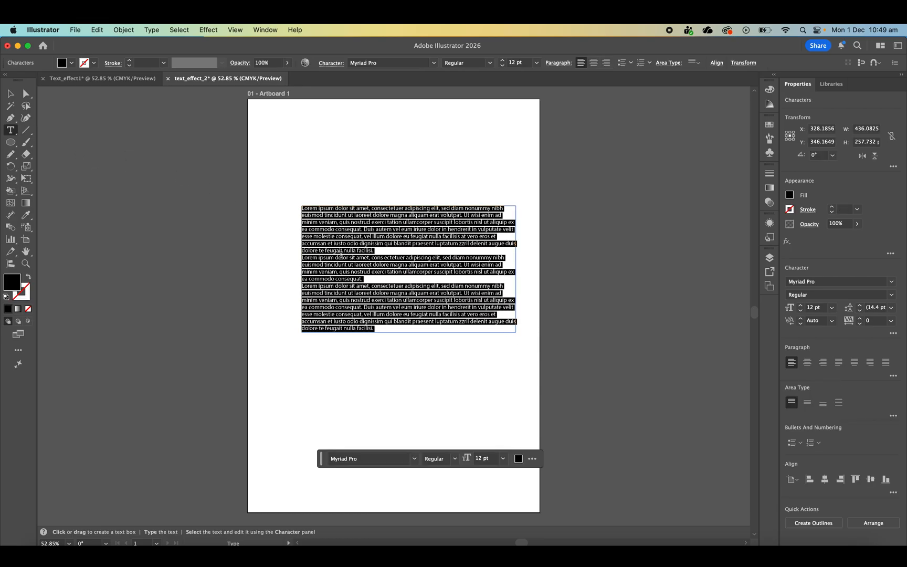
{"action": "type", "text": "MACK"}
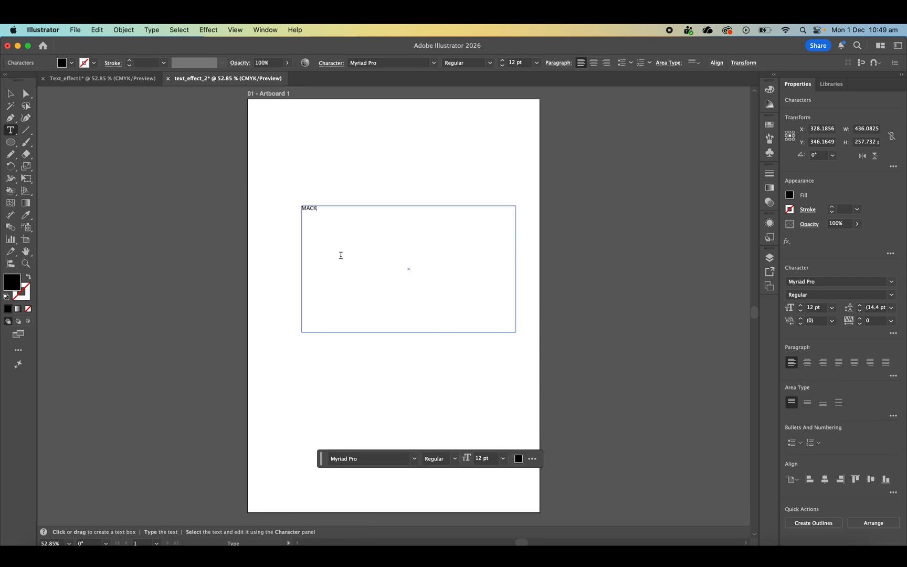
- Format the MACK text in Massilia Black at 85 pt and centre-align it
{"action": "key", "text": "super+a"}
{"action": "left_click", "coordinate": [892, 281]}
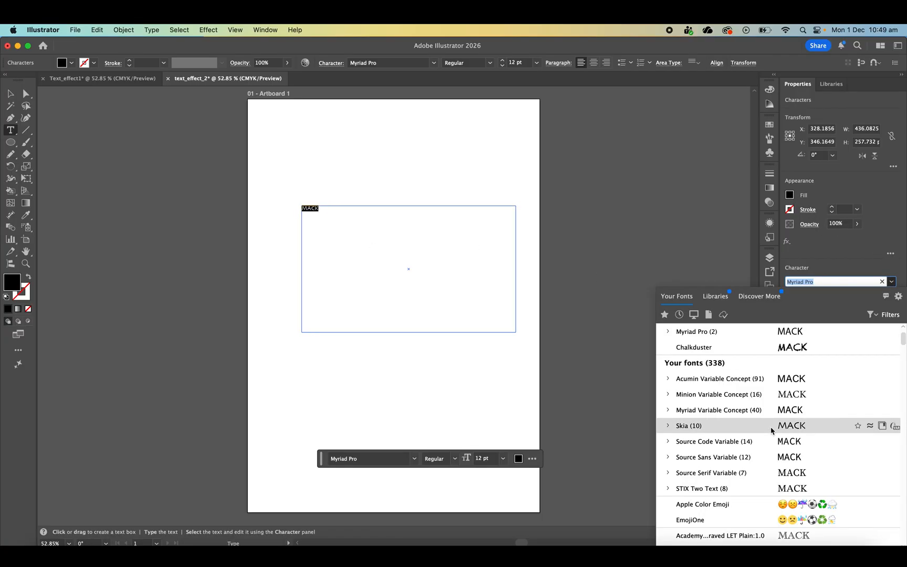
{"action": "left_click", "coordinate": [801, 349]}
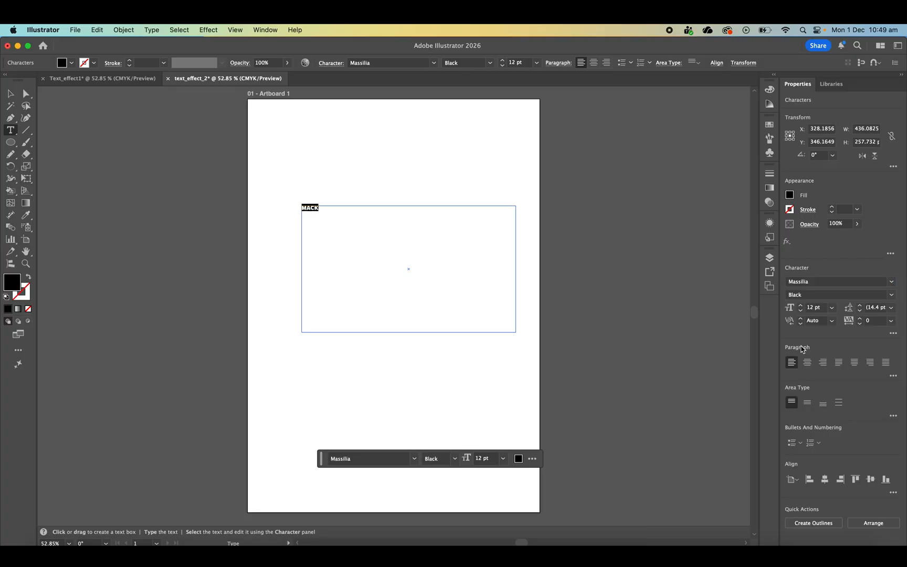
{"action": "left_click", "coordinate": [812, 312]}
{"action": "type", "text": "80"}
{"action": "key", "text": "Return"}
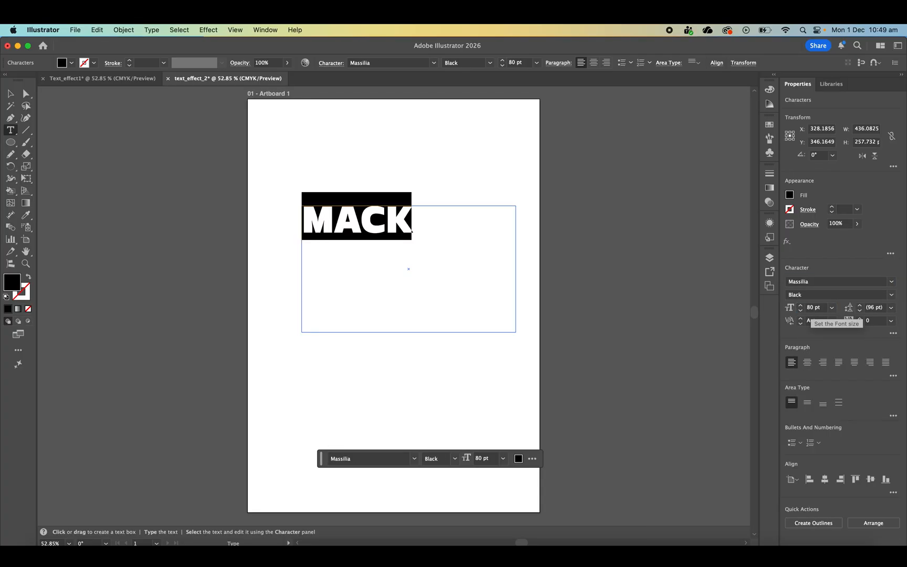
{"action": "left_click", "coordinate": [801, 306]}
{"action": "left_click", "coordinate": [800, 305]}
{"action": "left_click", "coordinate": [800, 306]}
{"action": "left_click", "coordinate": [801, 305]}
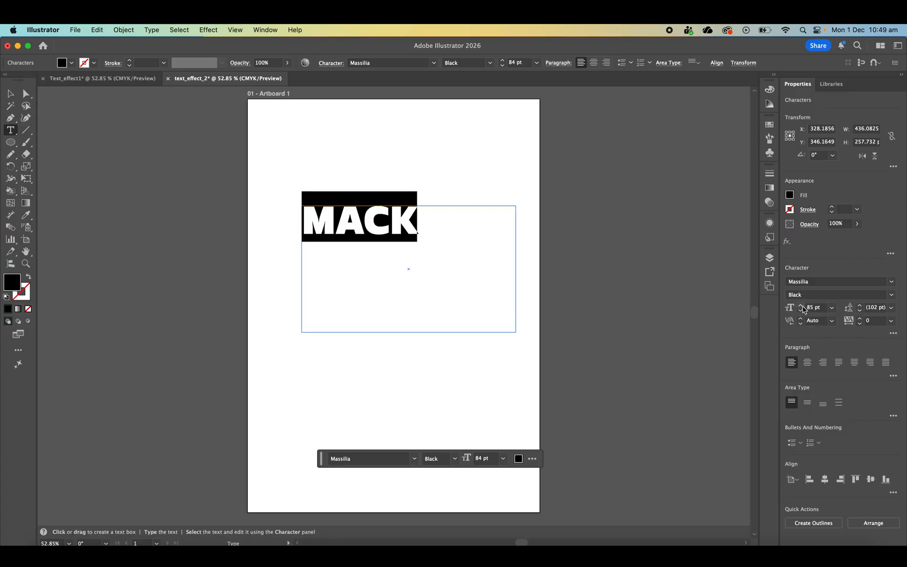
{"action": "left_click", "coordinate": [800, 306]}
{"action": "left_click", "coordinate": [801, 305]}
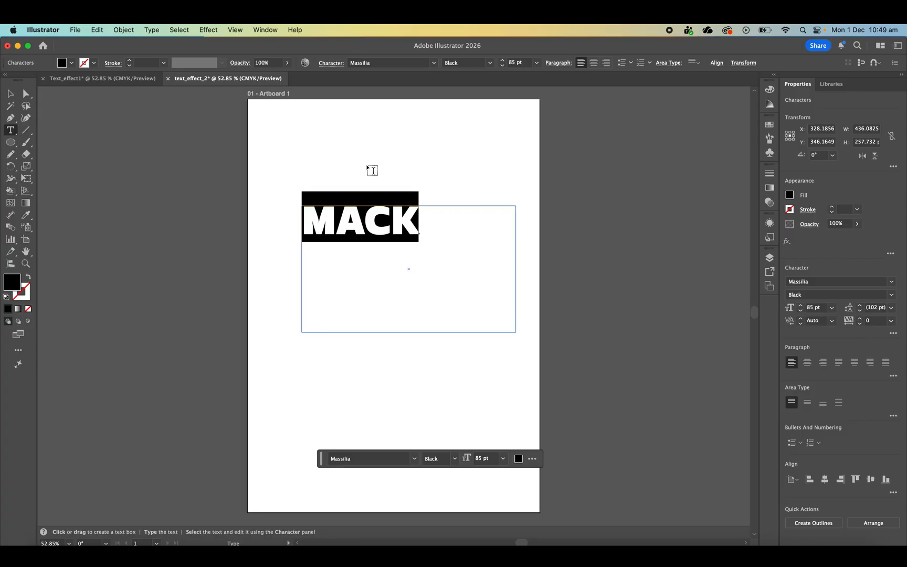
{"action": "left_click", "coordinate": [808, 362]}
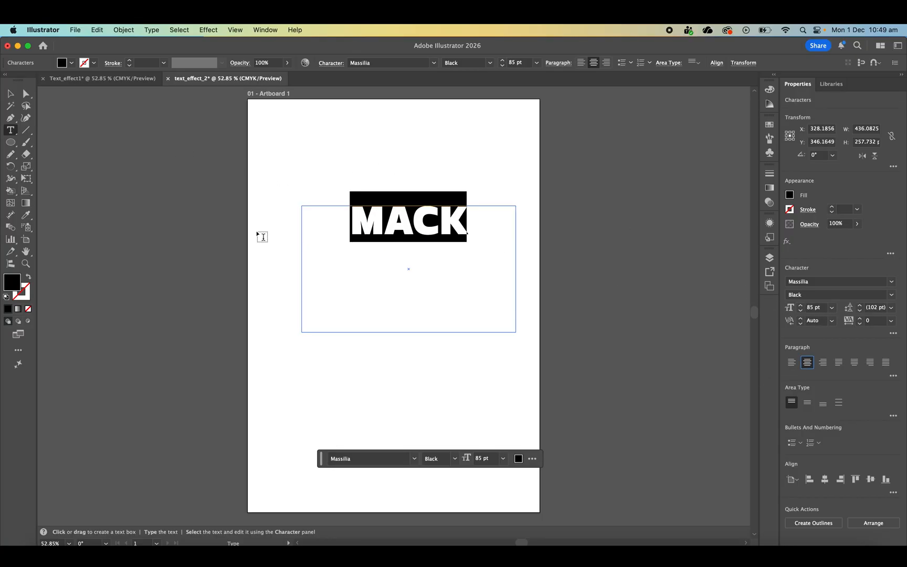
- Shorten the MACK text frame to about 69 pt high and move it to the centre of the artboard
{"action": "left_click", "coordinate": [10, 94]}
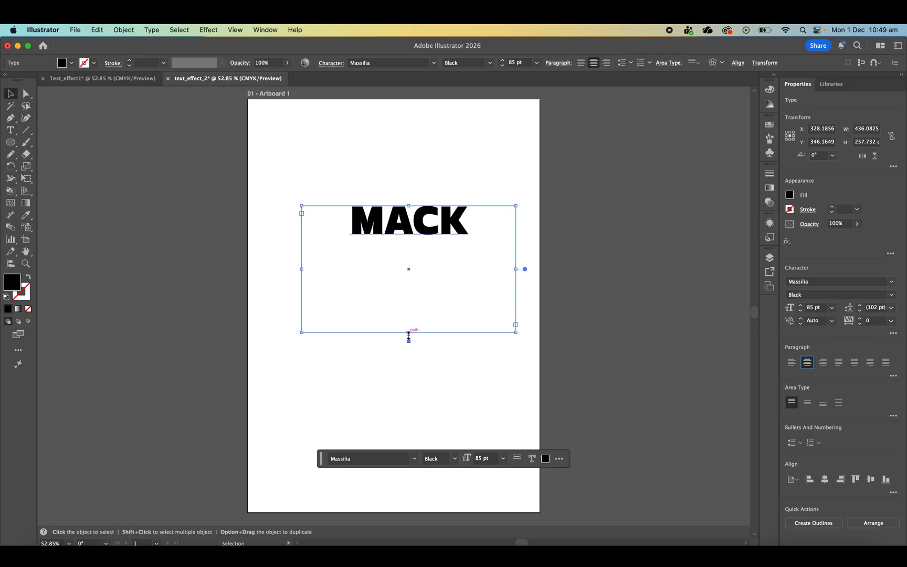
{"action": "left_click_drag", "start_coordinate": [409, 334], "coordinate": [409, 239]}
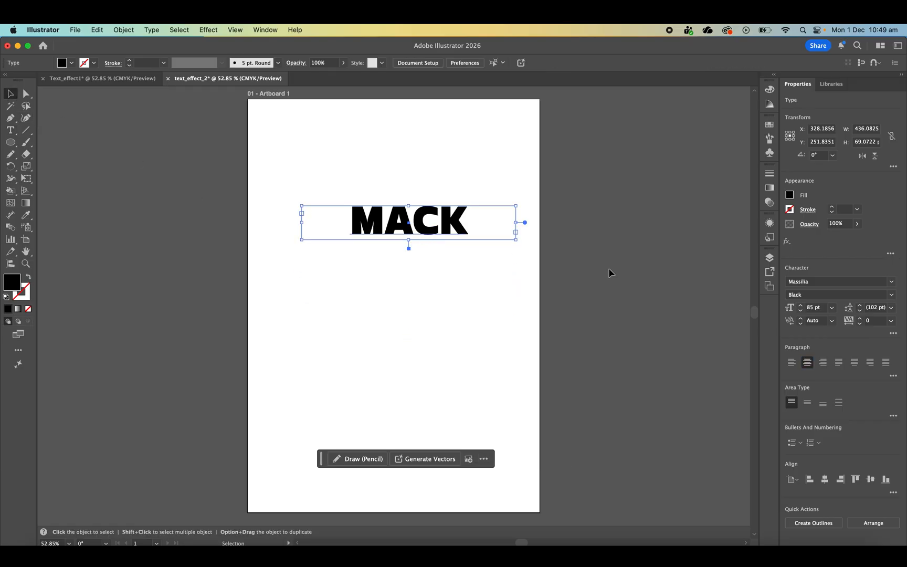
{"action": "left_click", "coordinate": [611, 273]}
{"action": "left_click_drag", "start_coordinate": [454, 219], "coordinate": [438, 304]}
{"action": "left_click", "coordinate": [550, 219]}
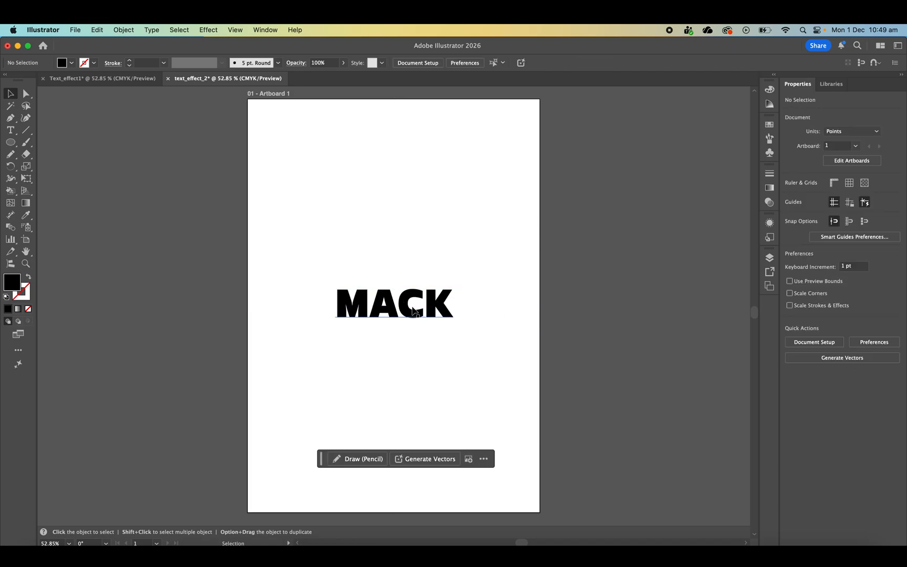
- Add two new fills to the MACK text object's appearance
{"action": "left_click", "coordinate": [364, 304]}
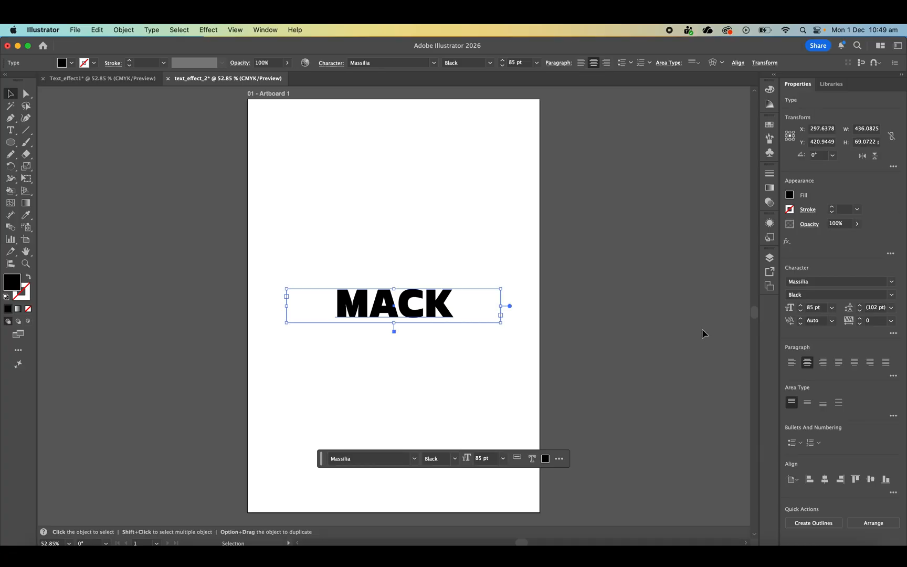
{"action": "left_click", "coordinate": [770, 225]}
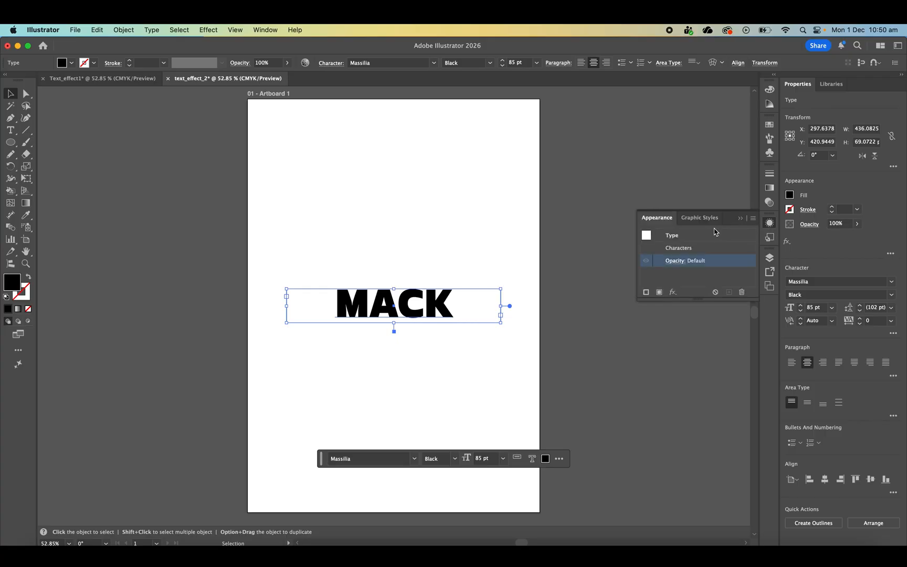
{"action": "left_click", "coordinate": [691, 236]}
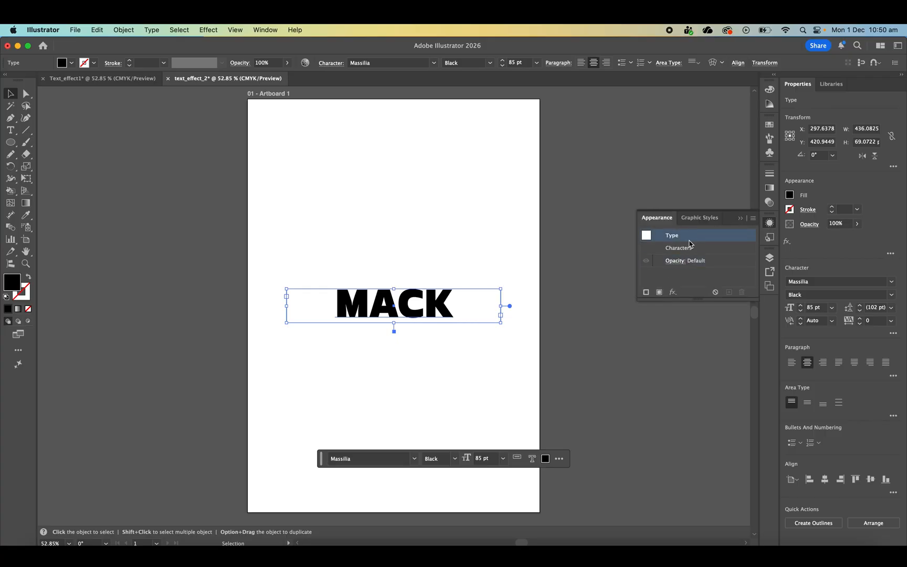
{"action": "left_click", "coordinate": [660, 292]}
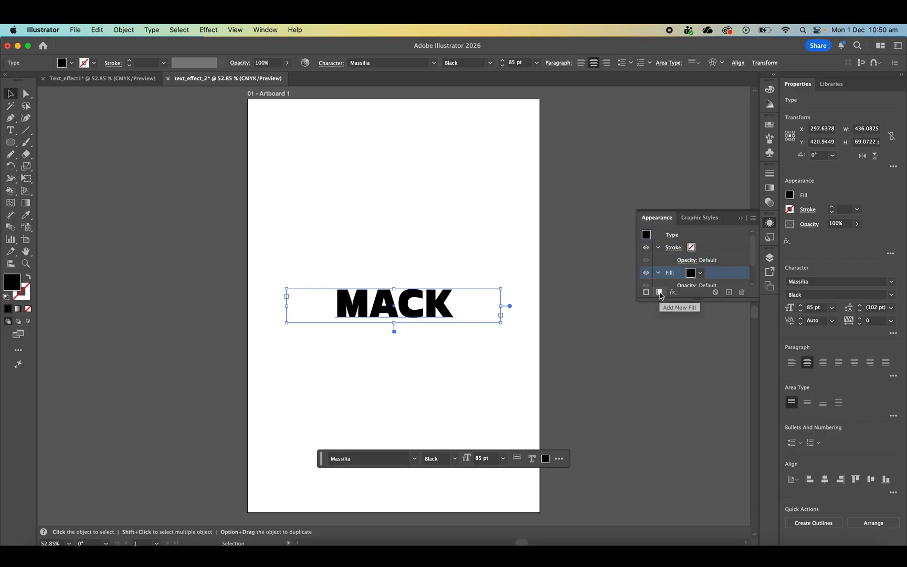
{"action": "left_click", "coordinate": [659, 293]}
- Change the upper fill of the MACK text to a red swatch
{"action": "scroll", "coordinate": [714, 248], "scroll_direction": "down", "scroll_amount": 2}
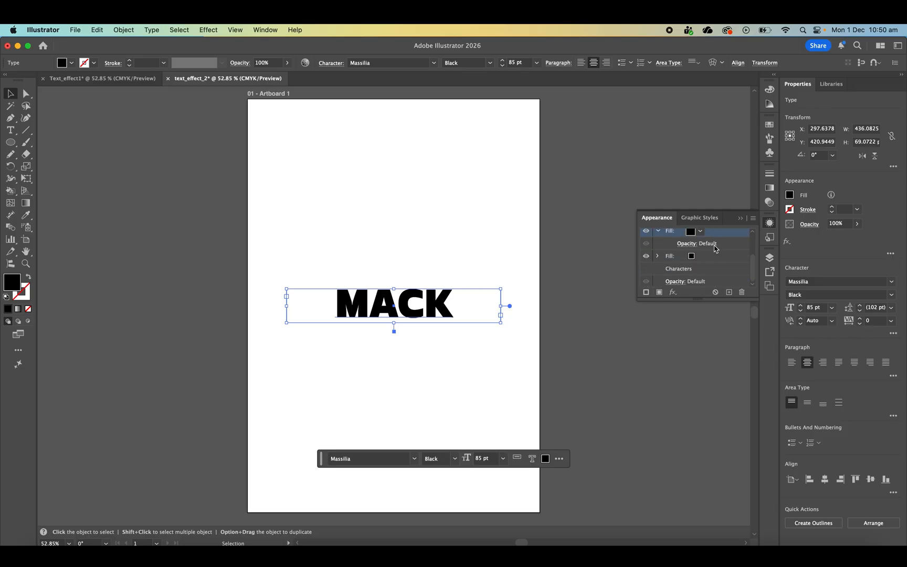
{"action": "scroll", "coordinate": [715, 248], "scroll_direction": "up", "scroll_amount": 2}
{"action": "left_click", "coordinate": [701, 256]}
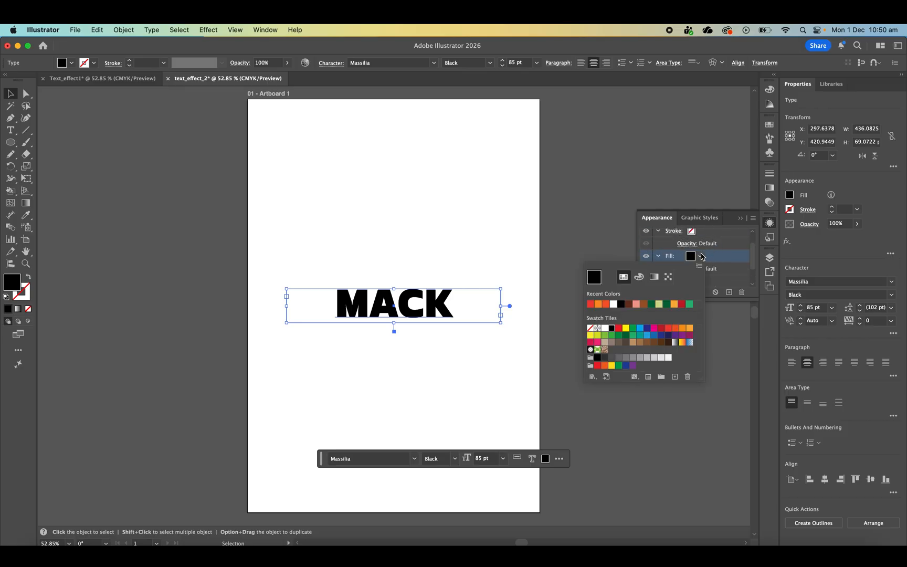
{"action": "left_click", "coordinate": [671, 329]}
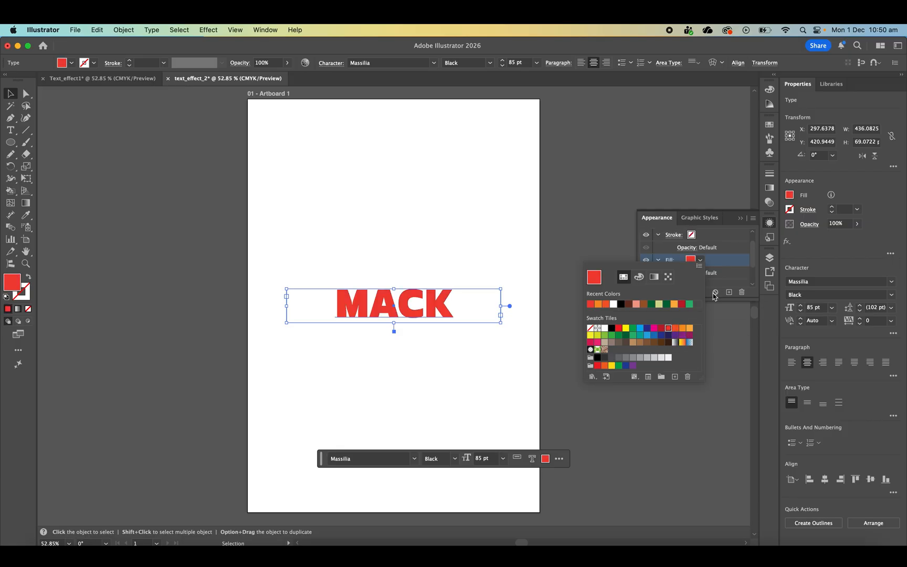
- Start a Distort & Transform Transform effect on the lower black fill of the MACK text
{"action": "scroll", "coordinate": [738, 278], "scroll_direction": "down", "scroll_amount": 2}
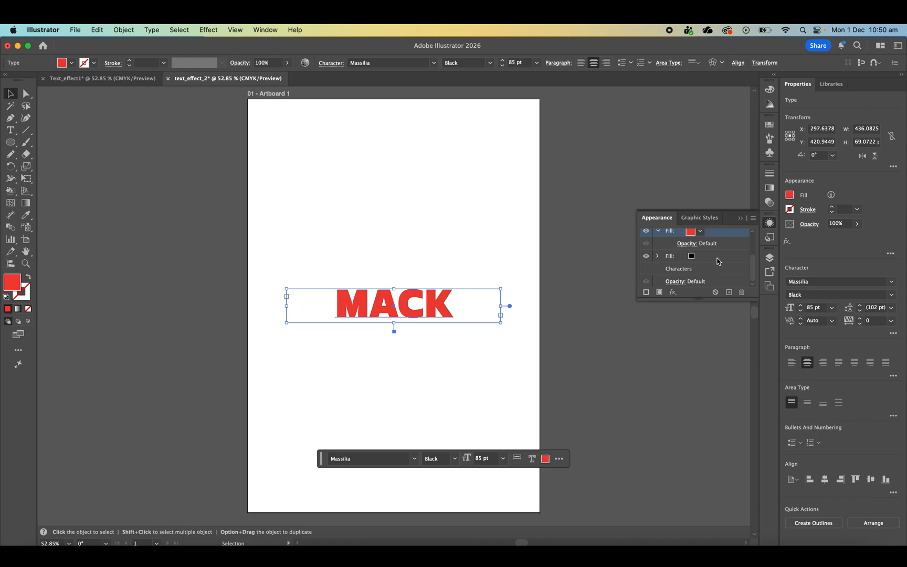
{"action": "left_click", "coordinate": [717, 259]}
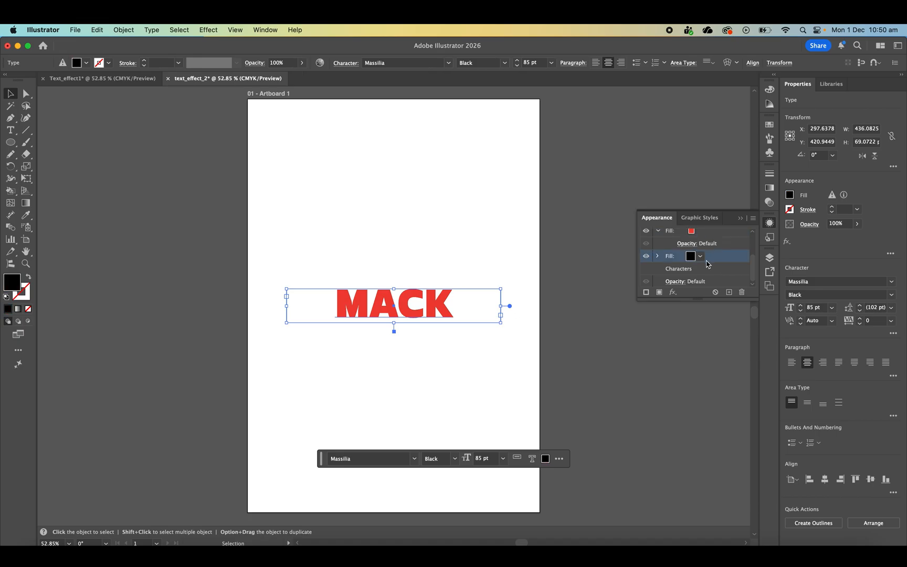
{"action": "left_click", "coordinate": [674, 293]}
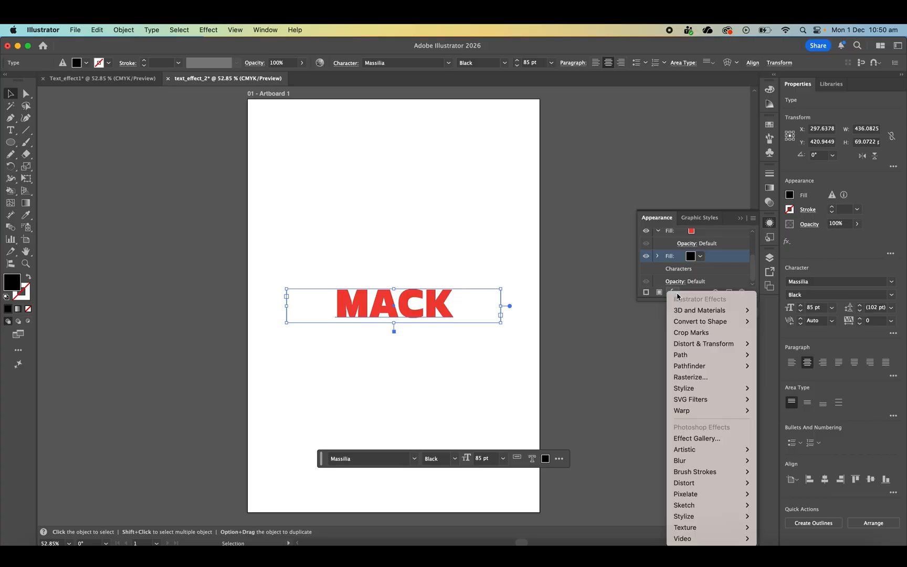
{"action": "mouse_move", "coordinate": [704, 345]}
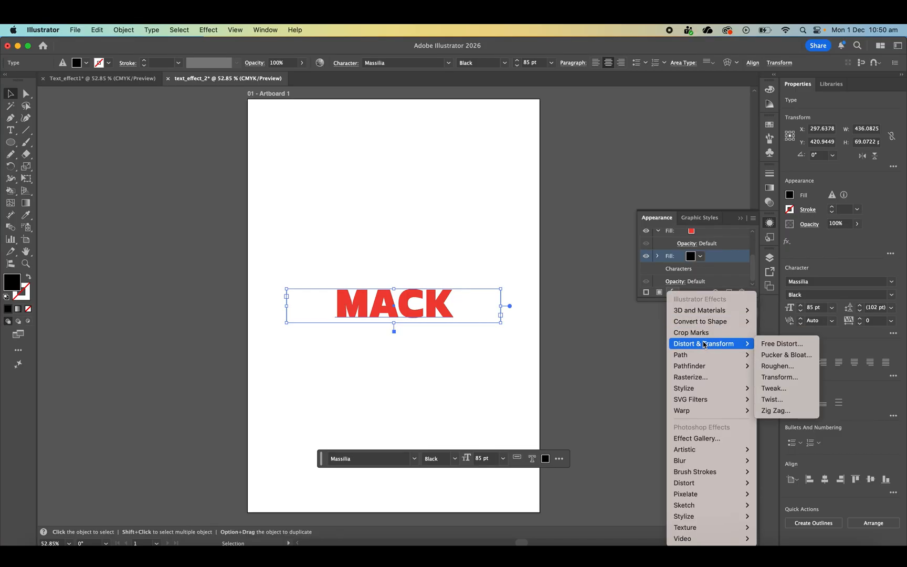
{"action": "left_click", "coordinate": [780, 378]}
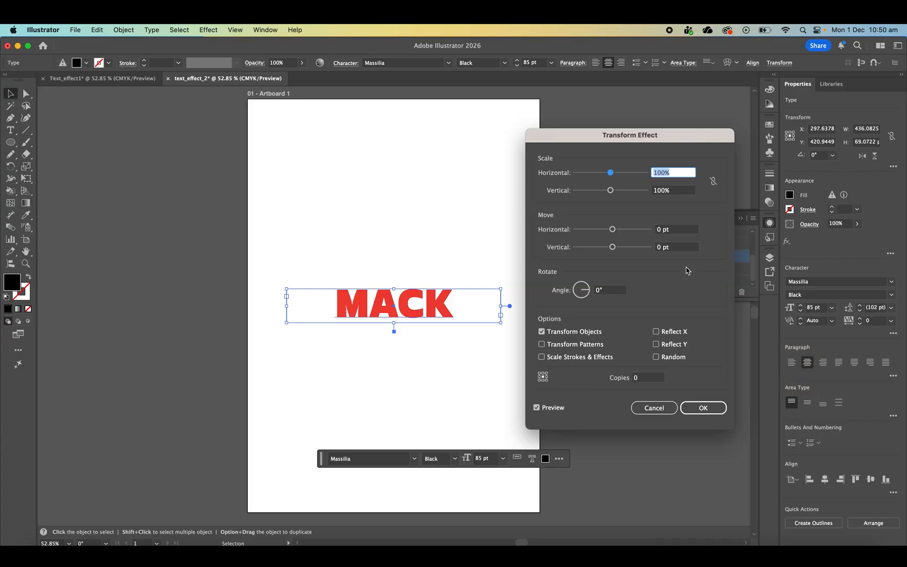
- Set the Transform effect's horizontal and vertical move to 0.4 pt each
{"action": "left_click", "coordinate": [613, 231]}
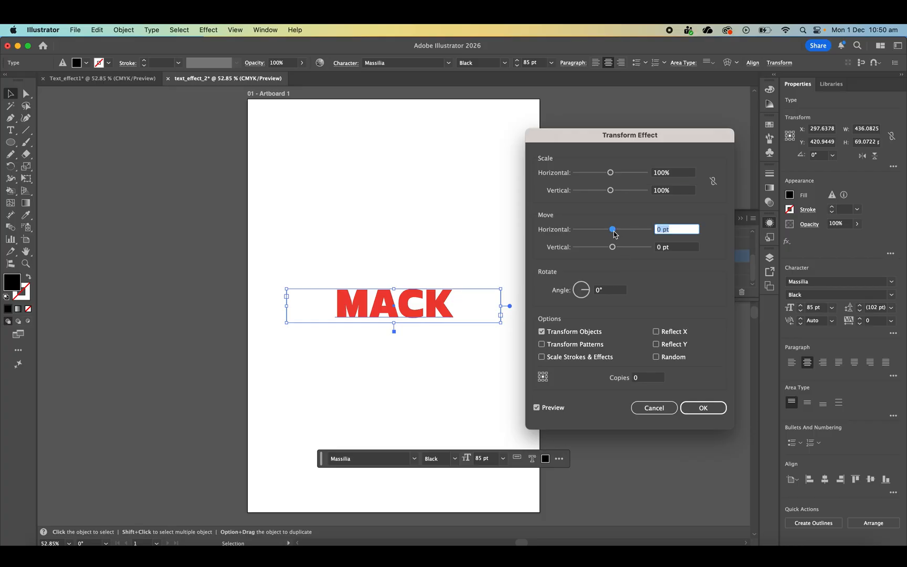
{"action": "key", "text": "Up"}
{"action": "left_click_drag", "start_coordinate": [614, 232], "coordinate": [612, 232]}
{"action": "key", "text": "Left"}
{"action": "key", "text": "Left"}
{"action": "key", "text": "Left"}
{"action": "key", "text": "Left"}
{"action": "key", "text": "Right"}
{"action": "key", "text": "BackSpace"}
{"action": "key", "text": "BackSpace"}
{"action": "type", "text": "0.4"}
{"action": "left_click", "coordinate": [658, 252]}
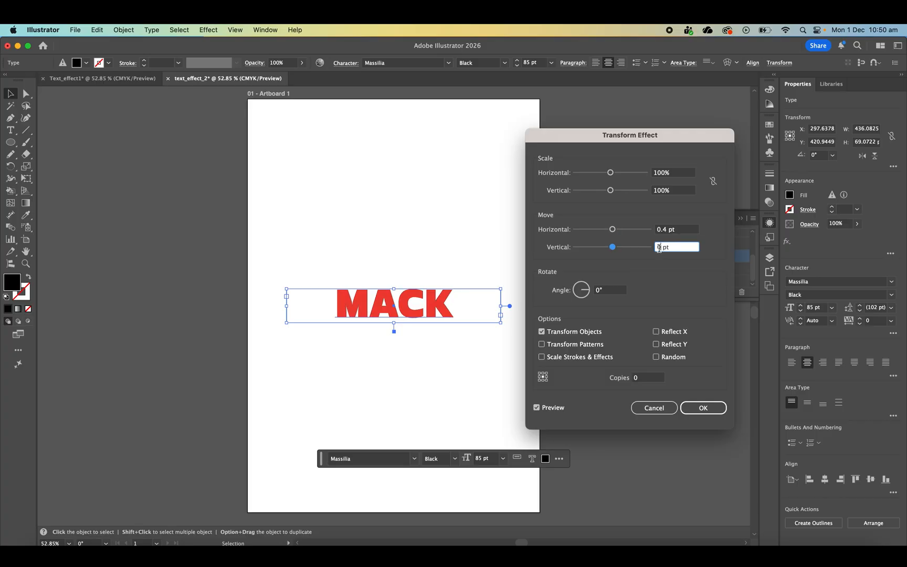
{"action": "type", "text": ".4"}
- Set the Transform effect to 5 copies, keeping Reflect X off
{"action": "left_click", "coordinate": [646, 380]}
{"action": "type", "text": "5"}
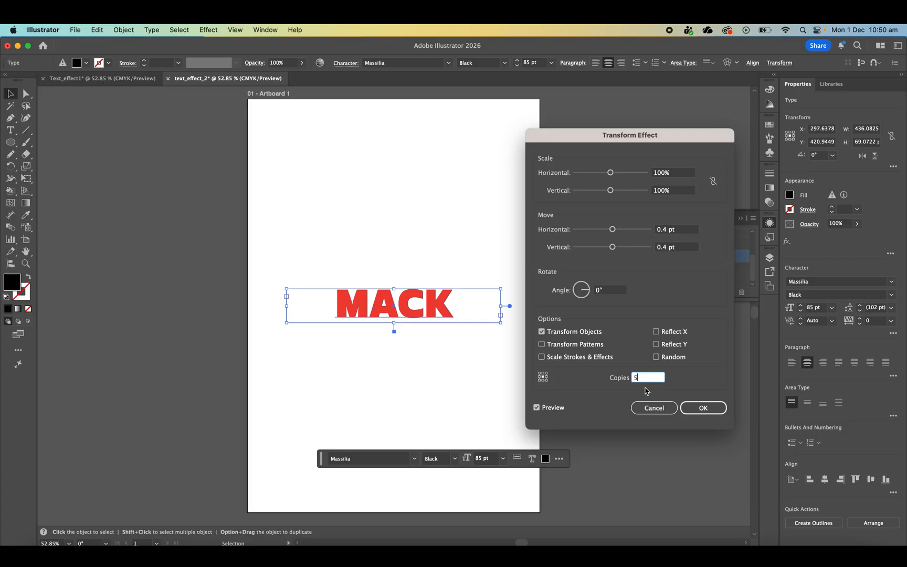
{"action": "key", "text": "Tab"}
{"action": "left_click", "coordinate": [656, 331]}
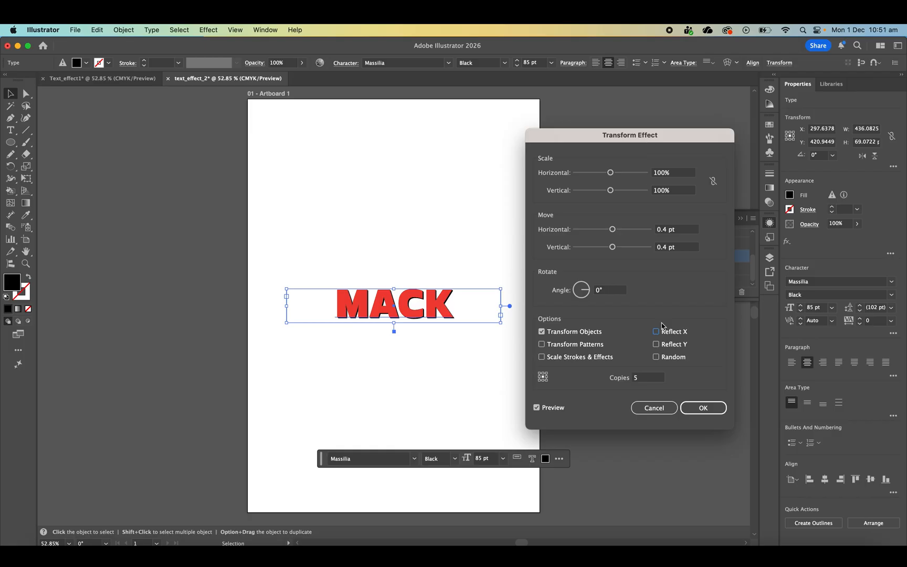
- Undo the Transform effect on the lower black fill of the MACK text
{"action": "left_click", "coordinate": [702, 408]}
{"action": "left_click", "coordinate": [619, 423]}
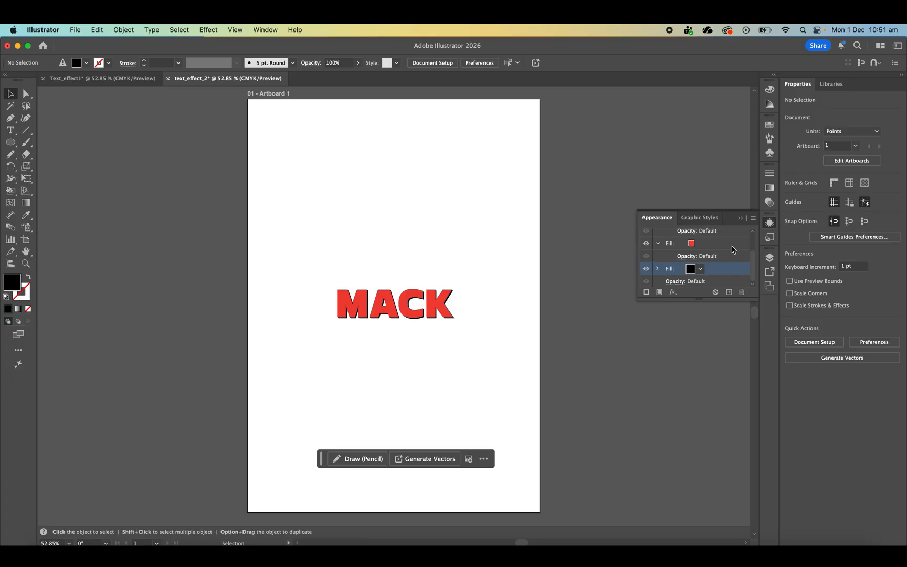
{"action": "key", "text": "super+z"}
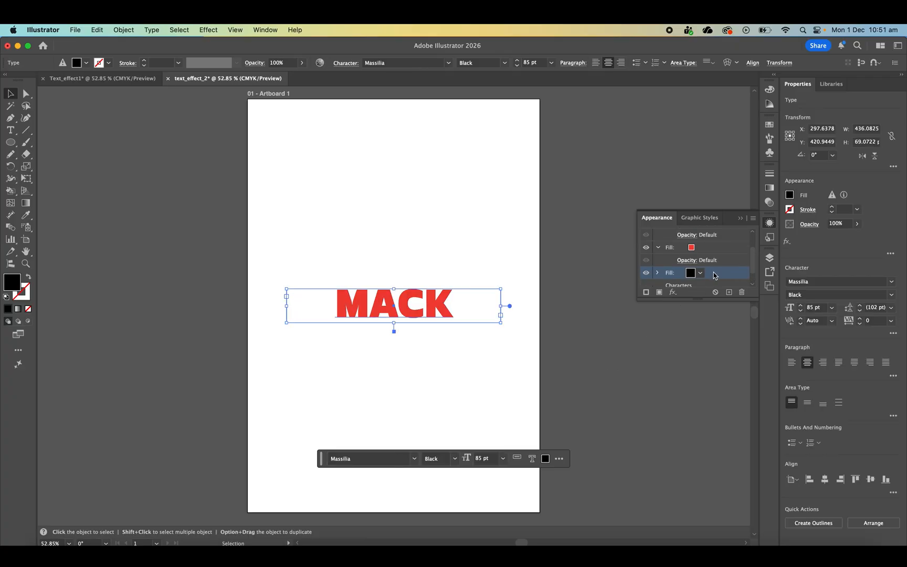
- Add a Distort & Transform Transform effect to the lower black fill with 0.7 pt horizontal and vertical move
{"action": "left_click", "coordinate": [672, 292]}
{"action": "mouse_move", "coordinate": [694, 347]}
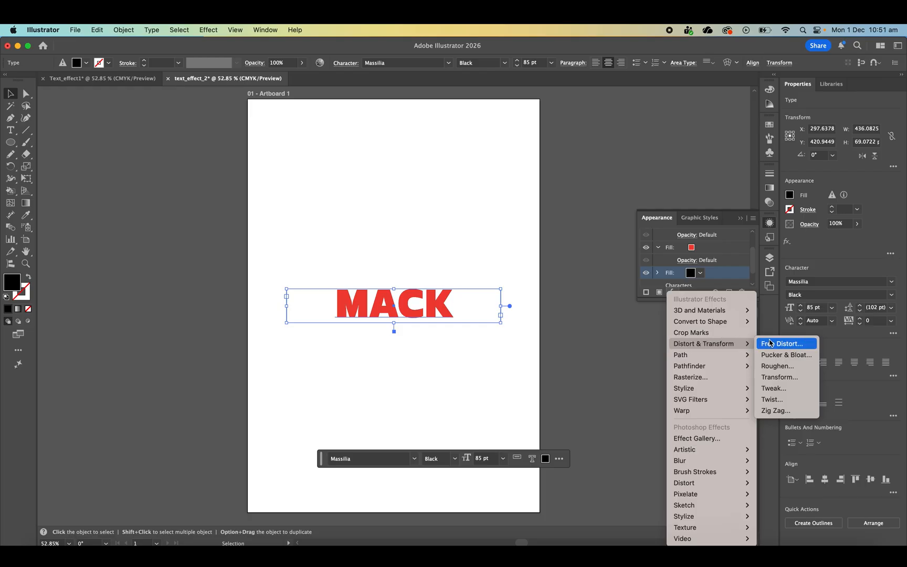
{"action": "left_click", "coordinate": [779, 376]}
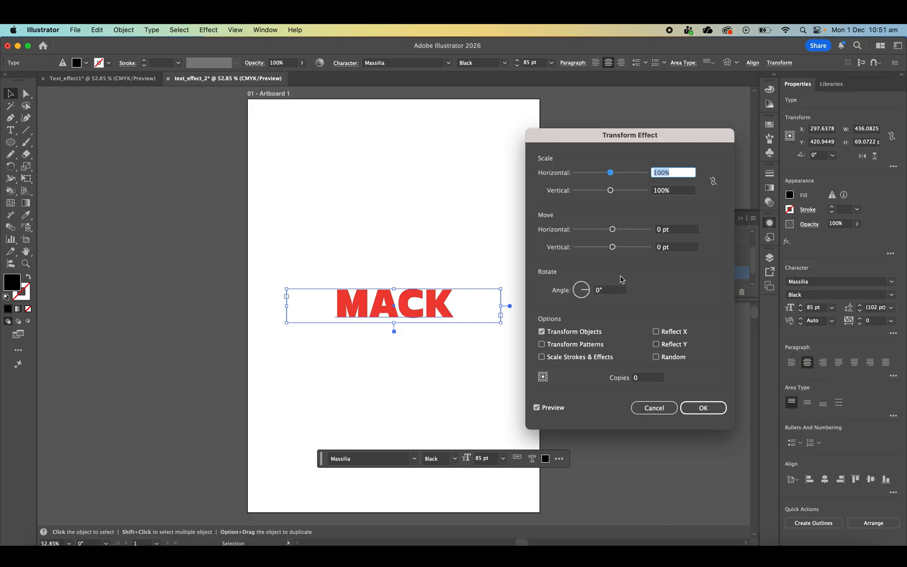
{"action": "left_click", "coordinate": [662, 231]}
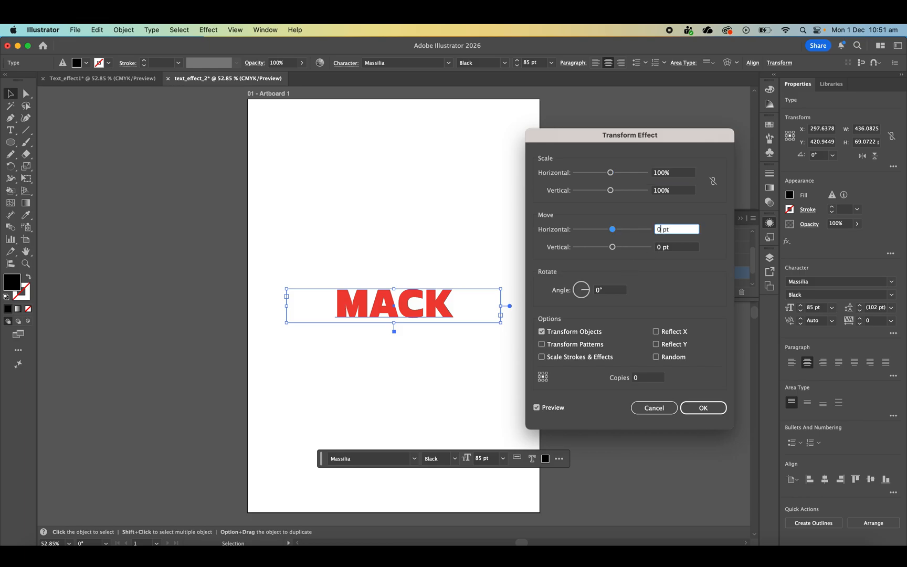
{"action": "type", "text": ".7"}
{"action": "key", "text": "Tab"}
{"action": "type", "text": "0"}
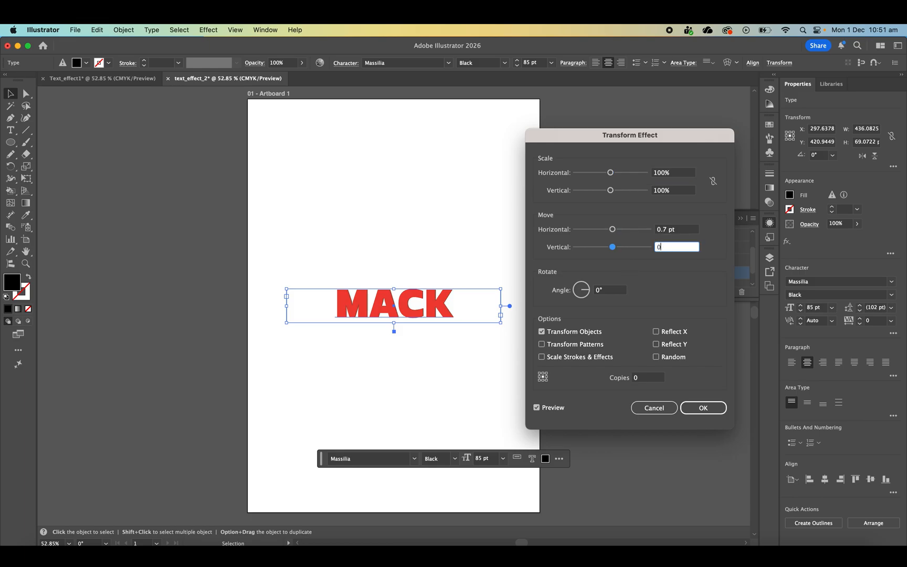
{"action": "type", "text": ".7"}
- Set the Transform effect to 7 copies with Reflect Y off, apply it and deselect the text
{"action": "left_click", "coordinate": [642, 377]}
{"action": "type", "text": "7"}
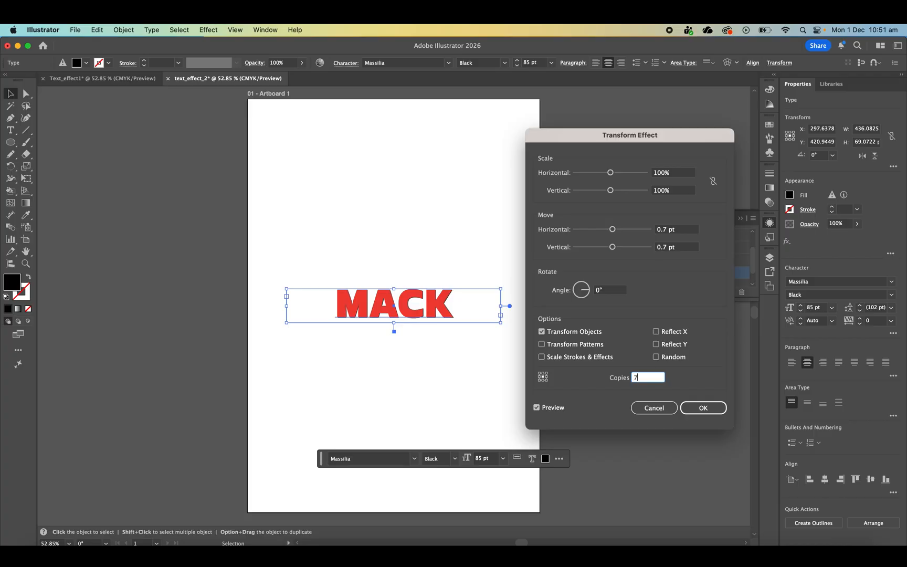
{"action": "left_click", "coordinate": [675, 345]}
{"action": "left_click", "coordinate": [675, 345]}
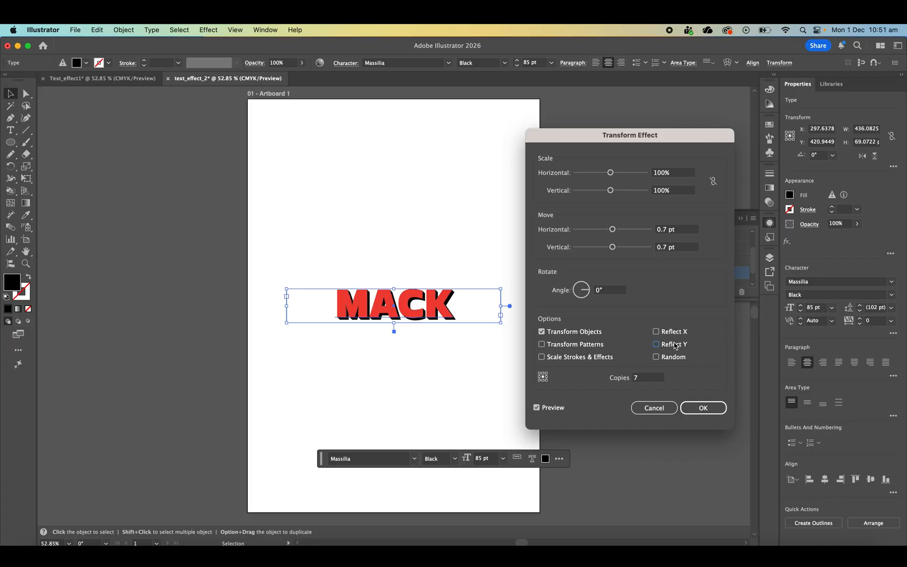
{"action": "left_click", "coordinate": [700, 407]}
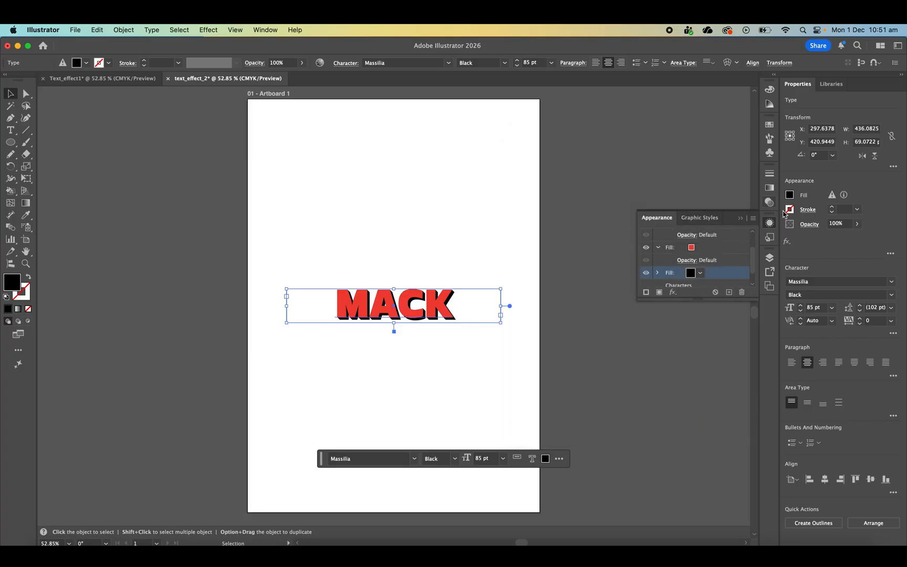
{"action": "left_click", "coordinate": [769, 222]}
{"action": "left_click", "coordinate": [439, 211]}
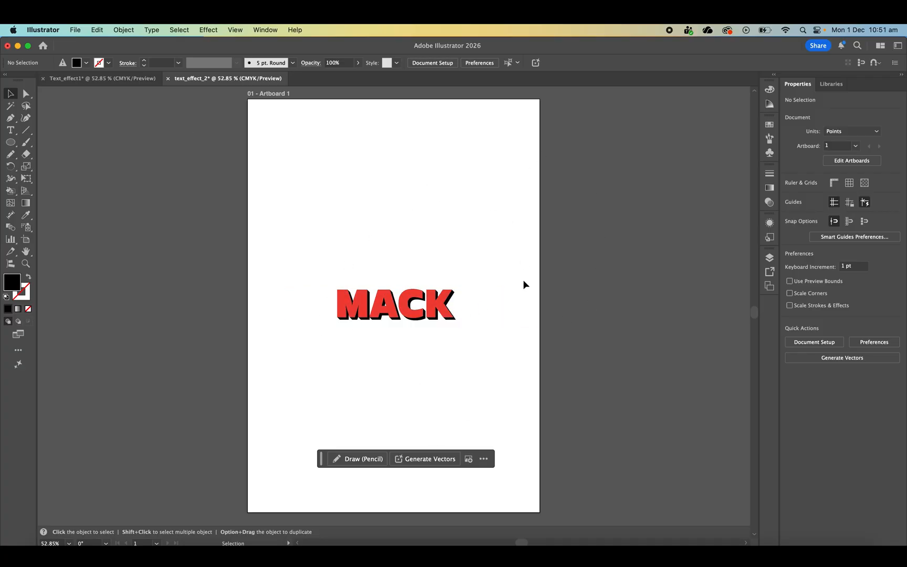
- Extend the word MACK in the text frame to MACKELLAR
{"action": "double_click", "coordinate": [467, 306]}
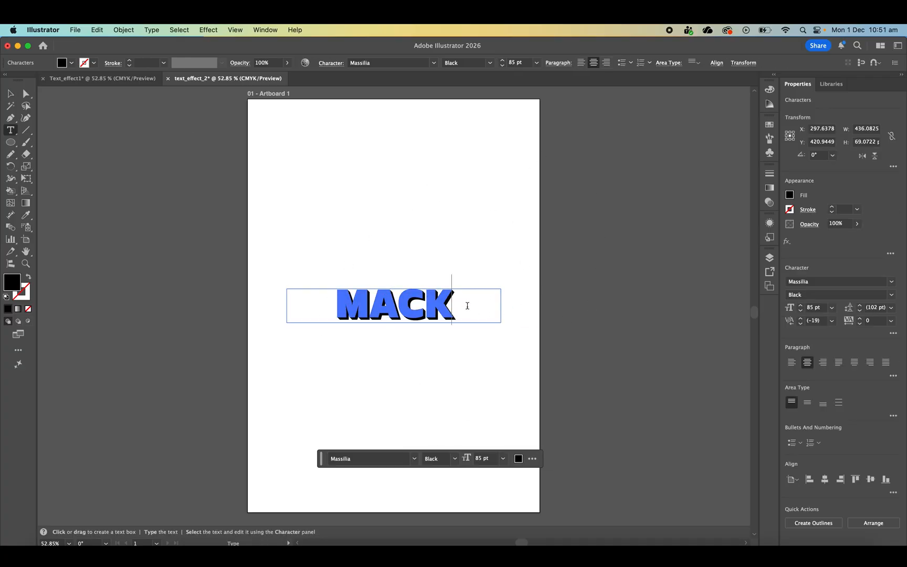
{"action": "type", "text": "H"}
{"action": "key", "text": "BackSpace"}
{"action": "type", "text": "OO"}
{"action": "key", "text": "BackSpace"}
{"action": "key", "text": "BackSpace"}
{"action": "type", "text": "ELL"}
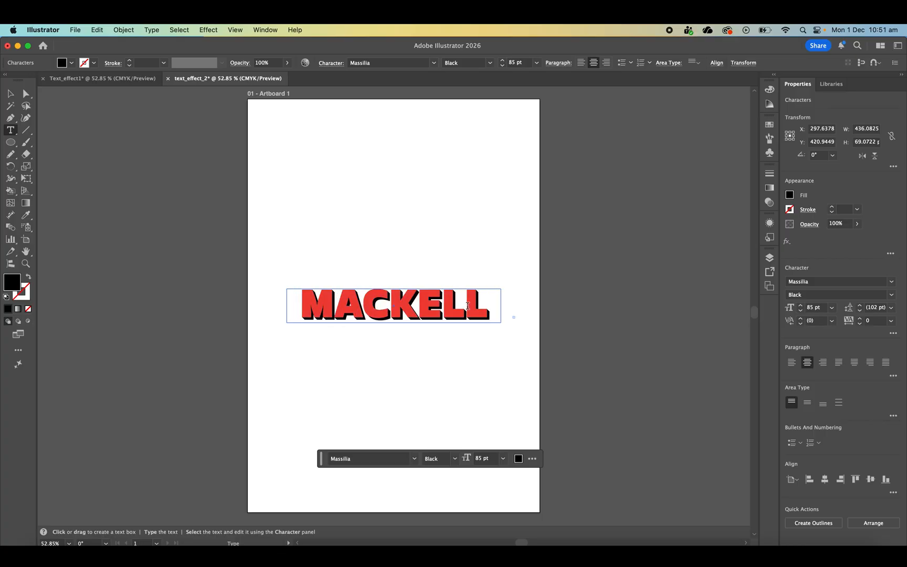
- Widen the text frame to about 523 pt and move it so MACKELLAR is centred across the page
{"action": "left_click", "coordinate": [12, 93]}
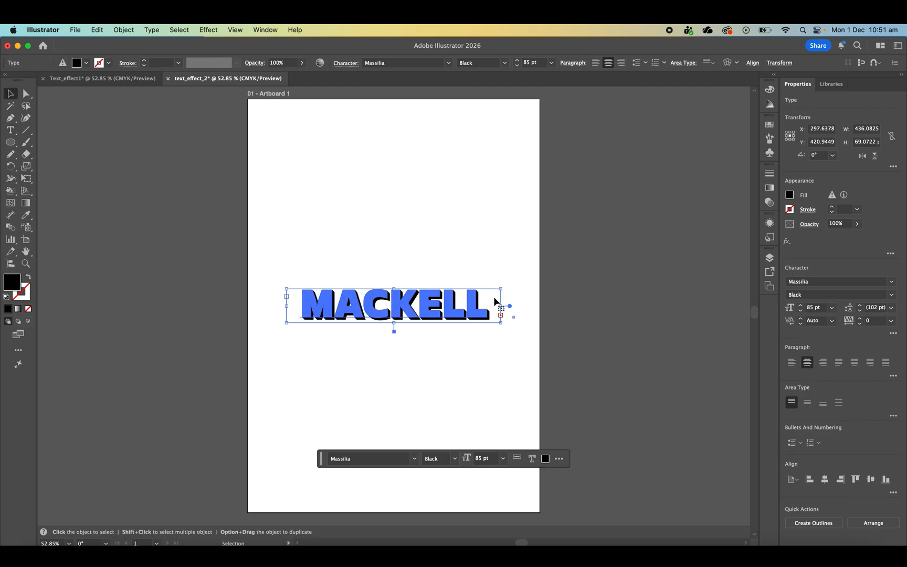
{"action": "left_click_drag", "start_coordinate": [504, 304], "coordinate": [544, 307]}
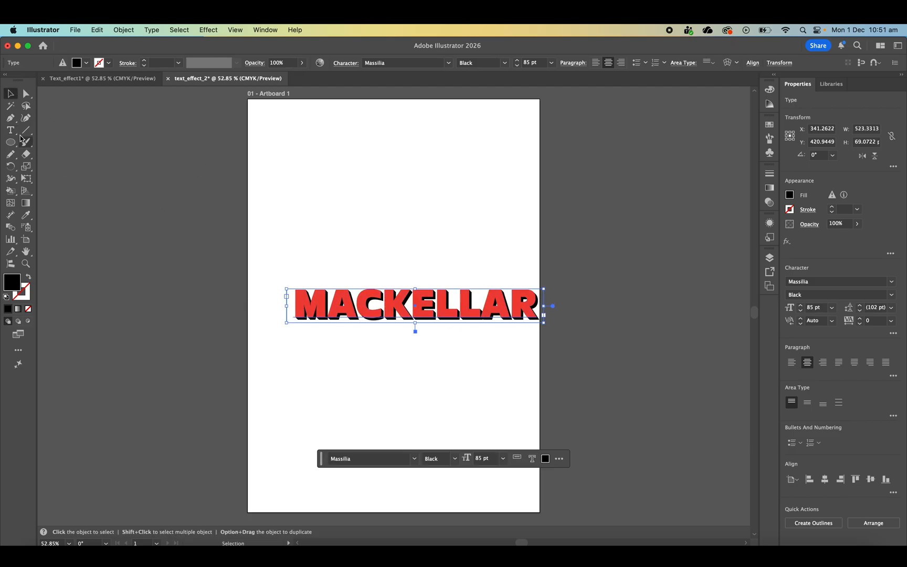
{"action": "left_click_drag", "start_coordinate": [400, 296], "coordinate": [379, 297]}
{"action": "left_click", "coordinate": [463, 245]}
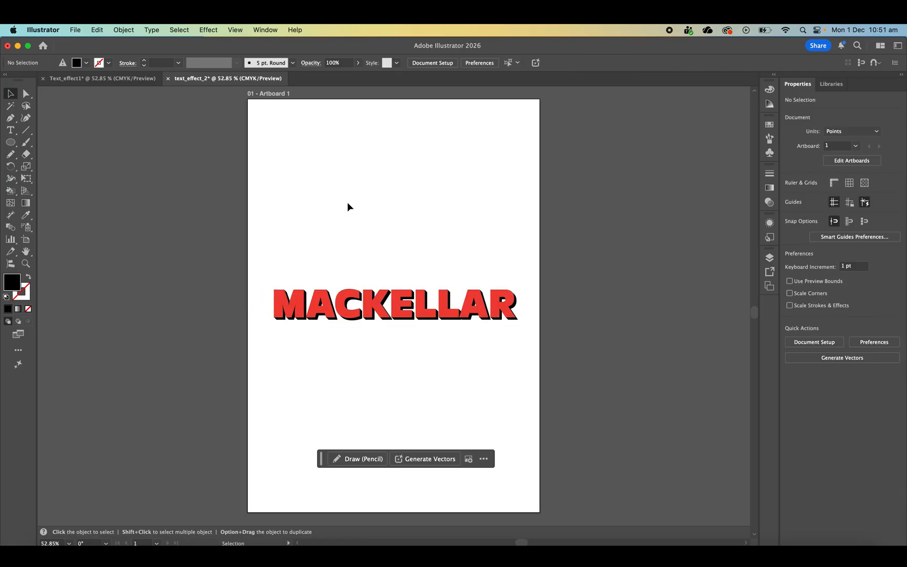
- Start a new document from the A4 print preset in landscape orientation
{"action": "left_click", "coordinate": [78, 29]}
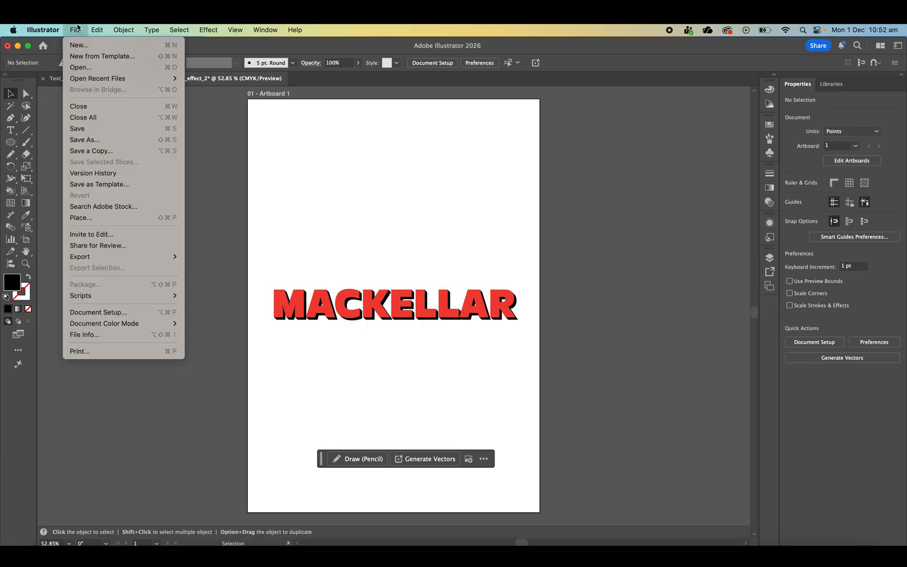
{"action": "left_click", "coordinate": [90, 46]}
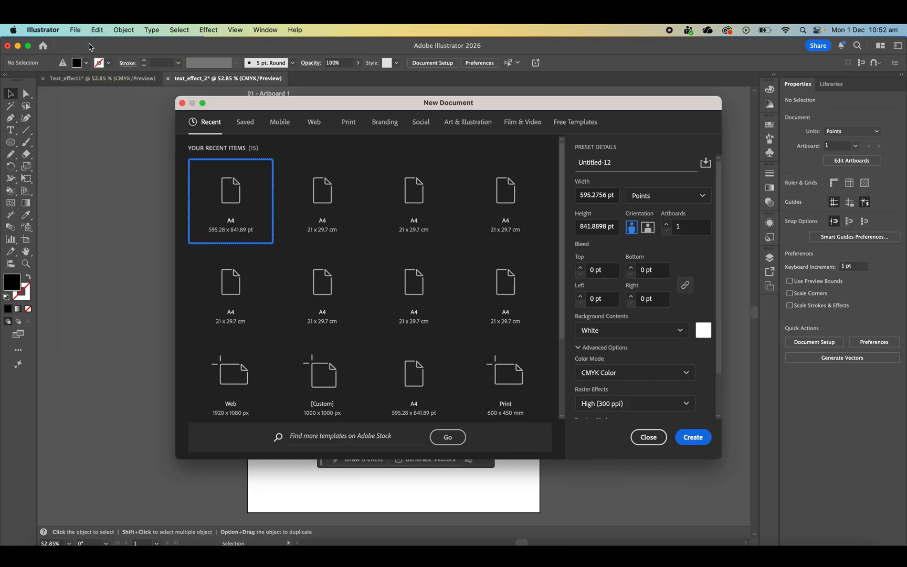
{"action": "left_click", "coordinate": [418, 189]}
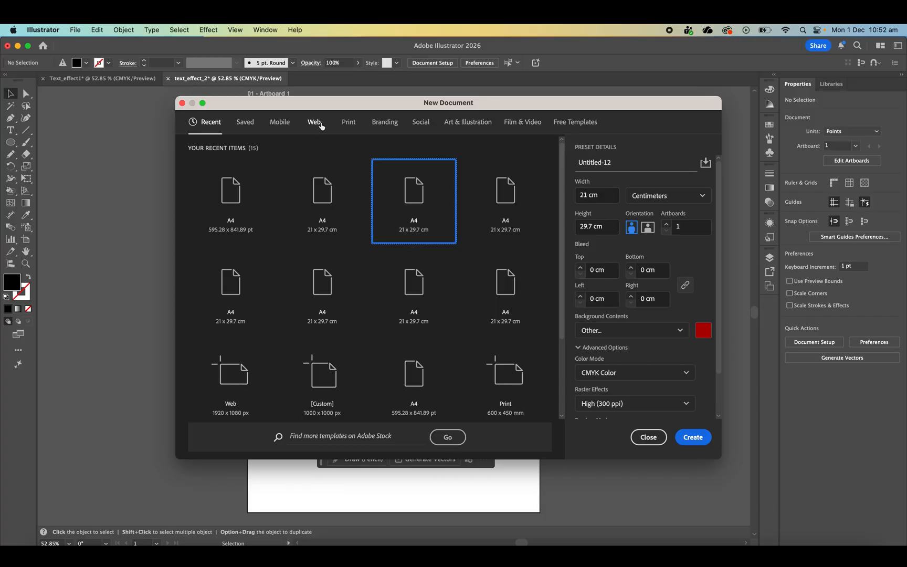
{"action": "left_click", "coordinate": [348, 122]}
{"action": "left_click", "coordinate": [319, 182]}
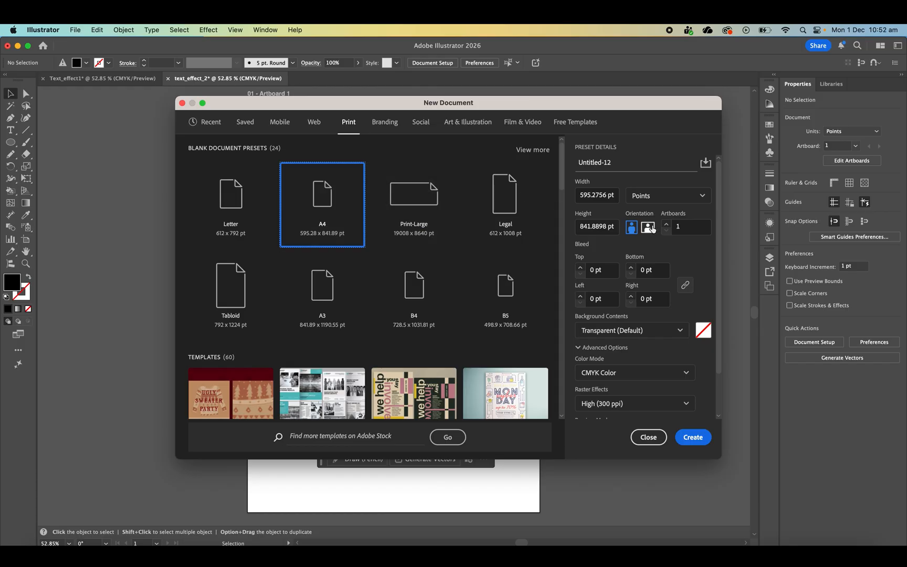
{"action": "left_click", "coordinate": [648, 228]}
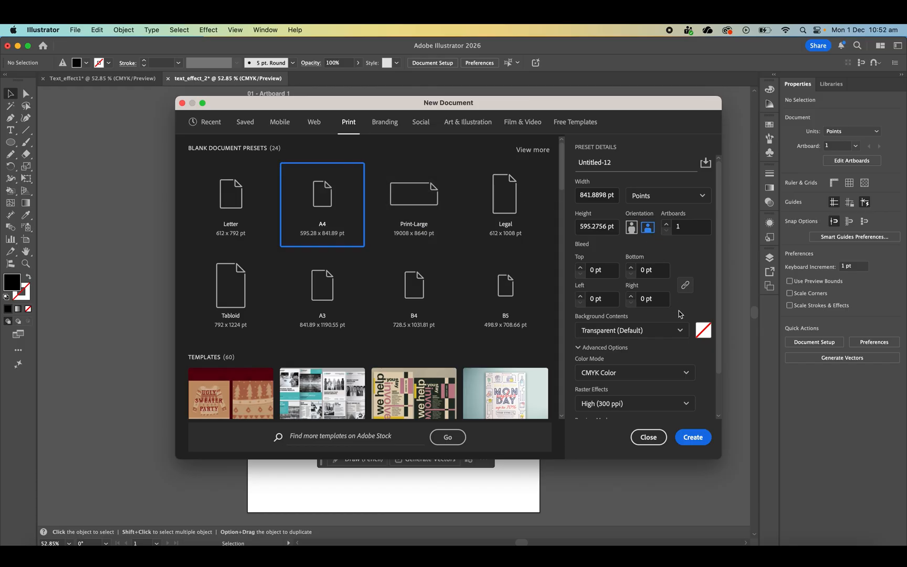
- Set the new document's background colour to dark blue 34549b
{"action": "left_click", "coordinate": [700, 334]}
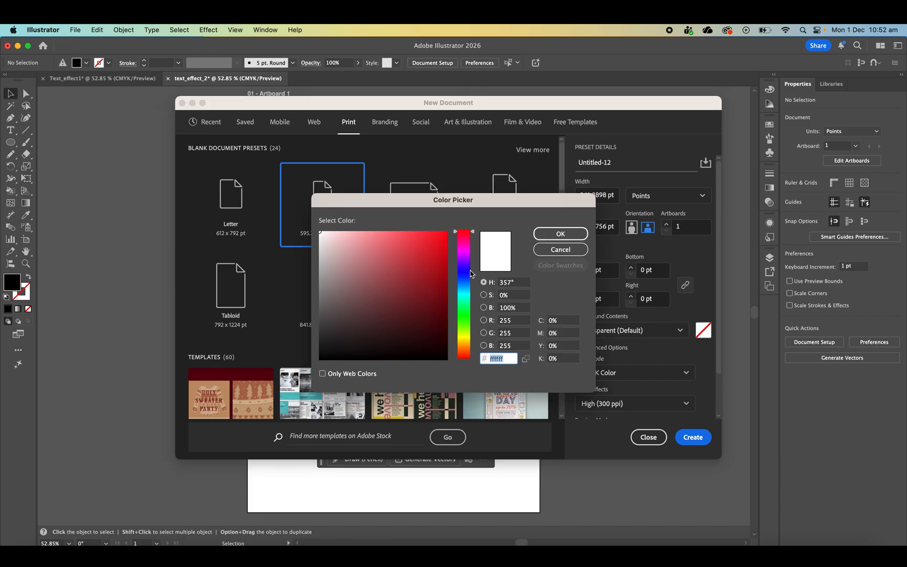
{"action": "left_click_drag", "start_coordinate": [470, 274], "coordinate": [471, 279]}
{"action": "type", "text": "36569e"}
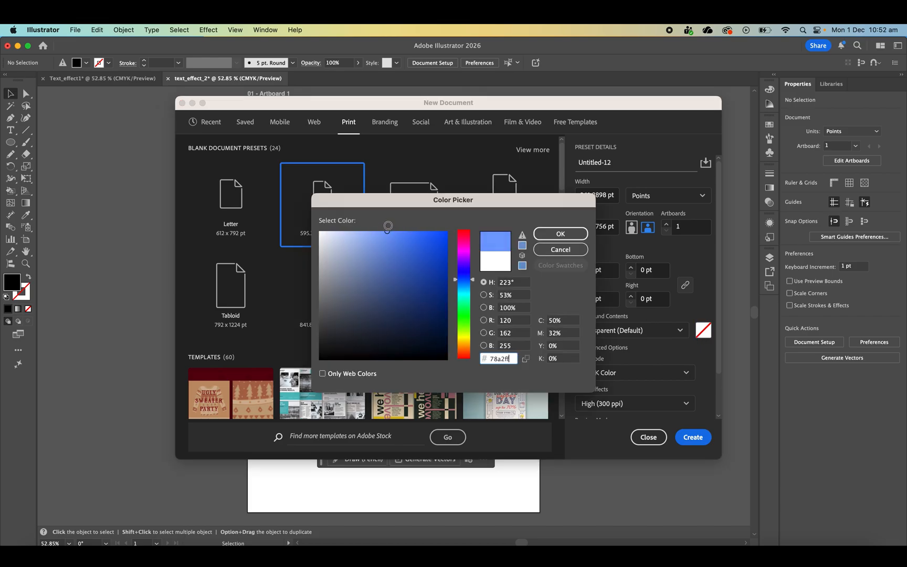
{"action": "left_click", "coordinate": [404, 281]}
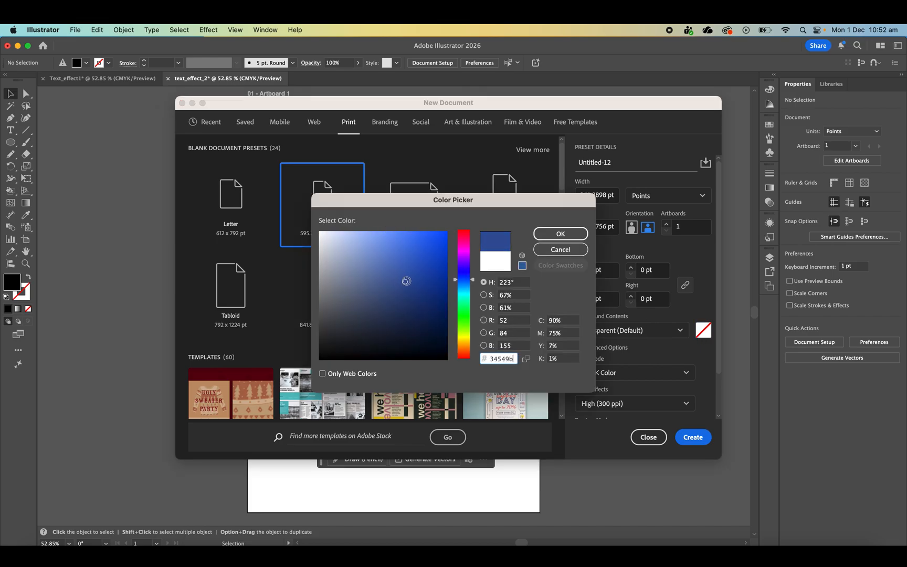
{"action": "left_click", "coordinate": [580, 239]}
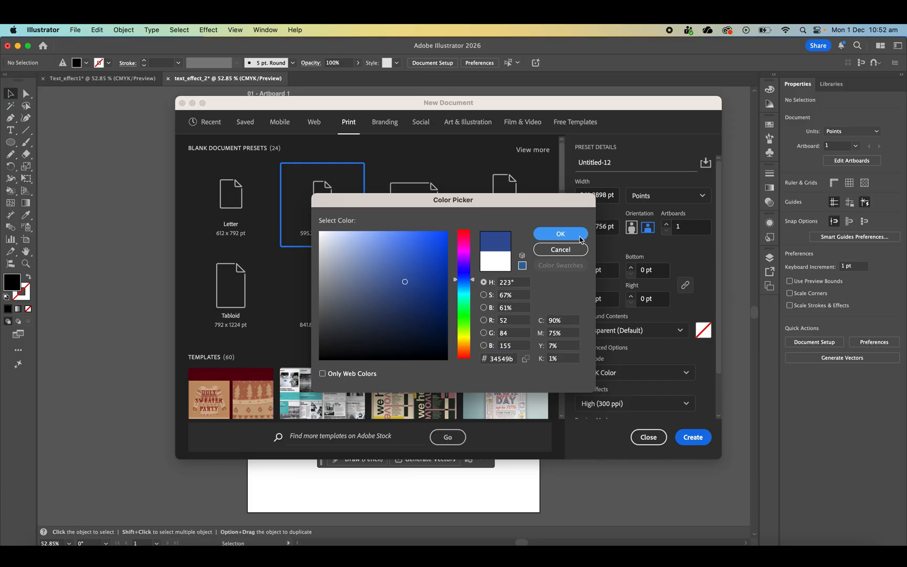
- Name the new document Text_effect3 and create it
{"action": "left_click", "coordinate": [621, 165]}
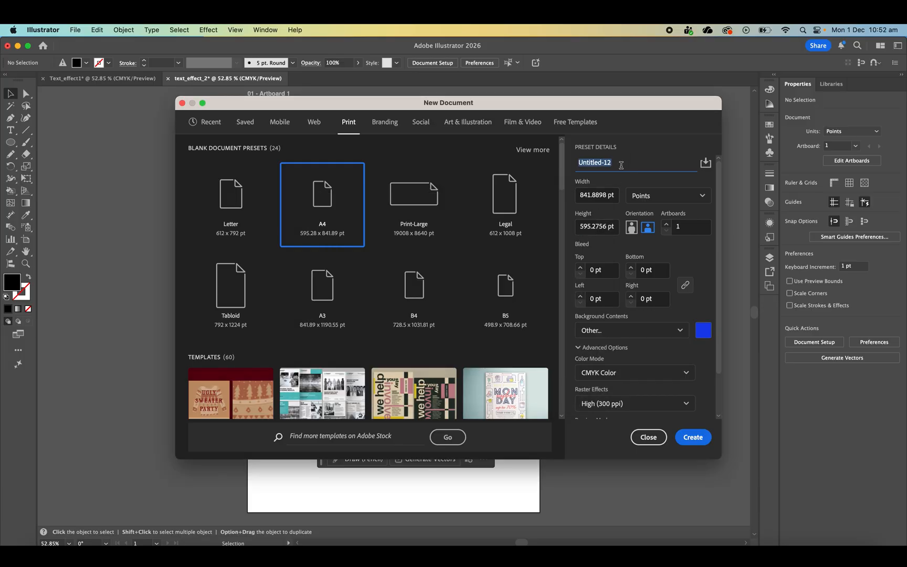
{"action": "type", "text": "TEXT"}
{"action": "key", "text": "BackSpace"}
{"action": "key", "text": "BackSpace"}
{"action": "type", "text": "ext_effect3"}
{"action": "left_click", "coordinate": [693, 437]}
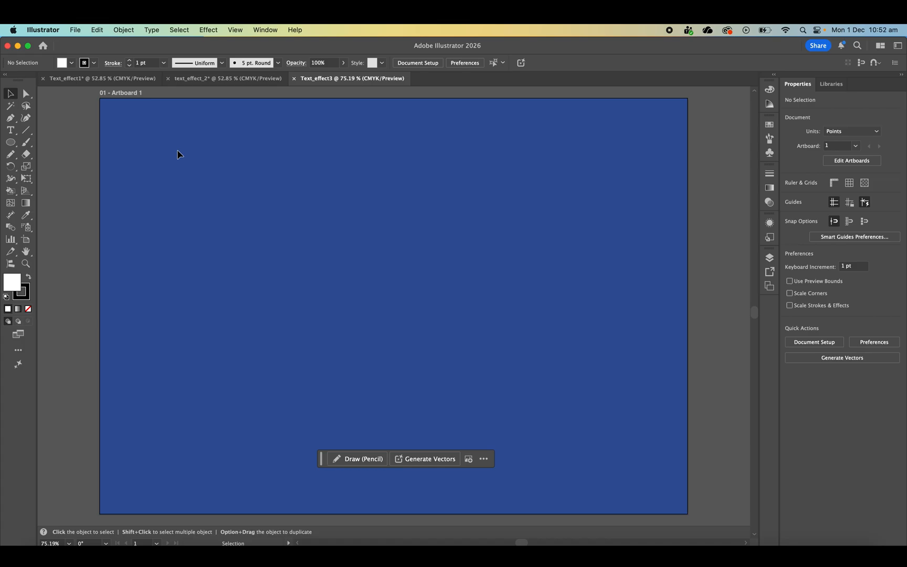
- Draw a text frame about 446 by 188 pt near the middle of the artboard and enter DEEP
{"action": "left_click", "coordinate": [10, 131]}
{"action": "mouse_move", "coordinate": [255, 229]}
{"action": "left_mouse_down"}
{"action": "mouse_move", "coordinate": [452, 295]}
{"action": "mouse_move", "coordinate": [567, 362]}
{"action": "left_mouse_up"}
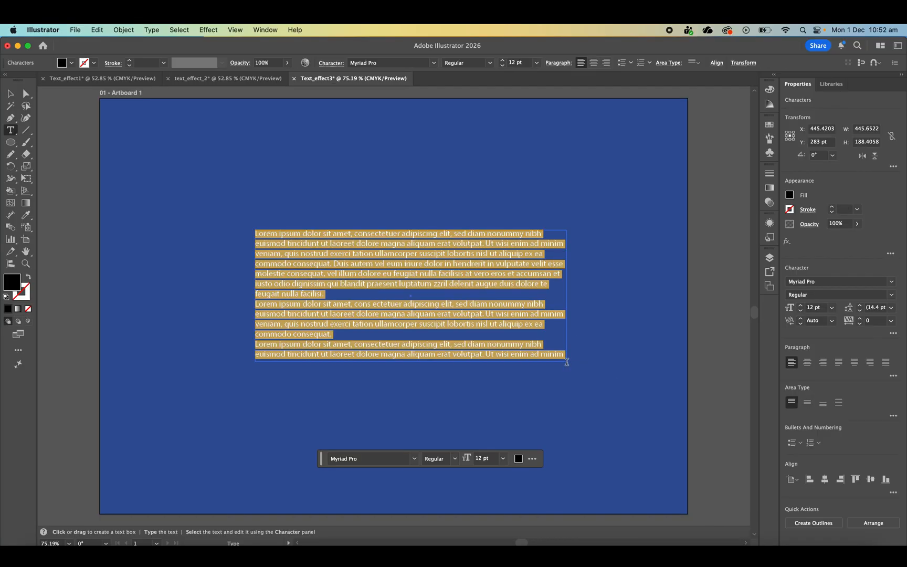
{"action": "type", "text": "DEEP"}
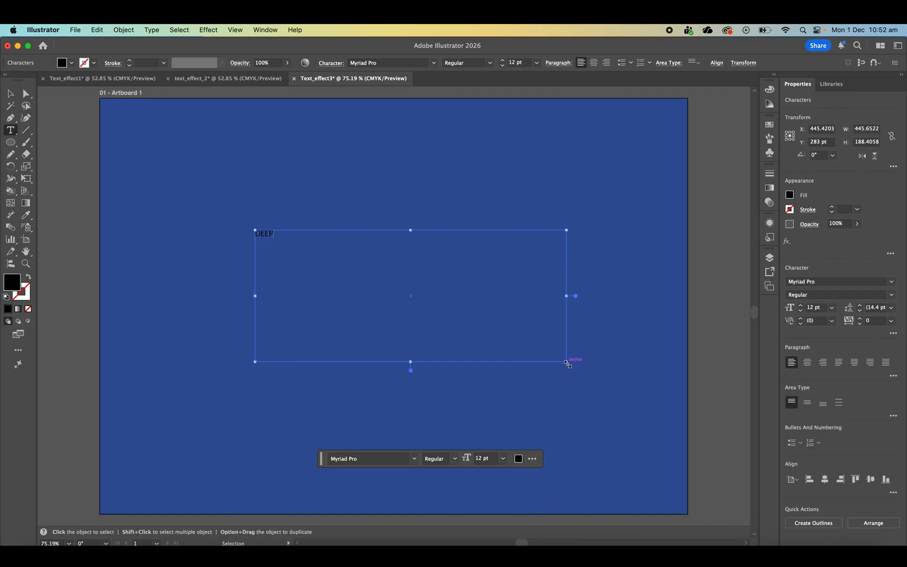
- Set the DEEP text to the Massilia Black font at 85 pt
{"action": "key", "text": "super+a"}
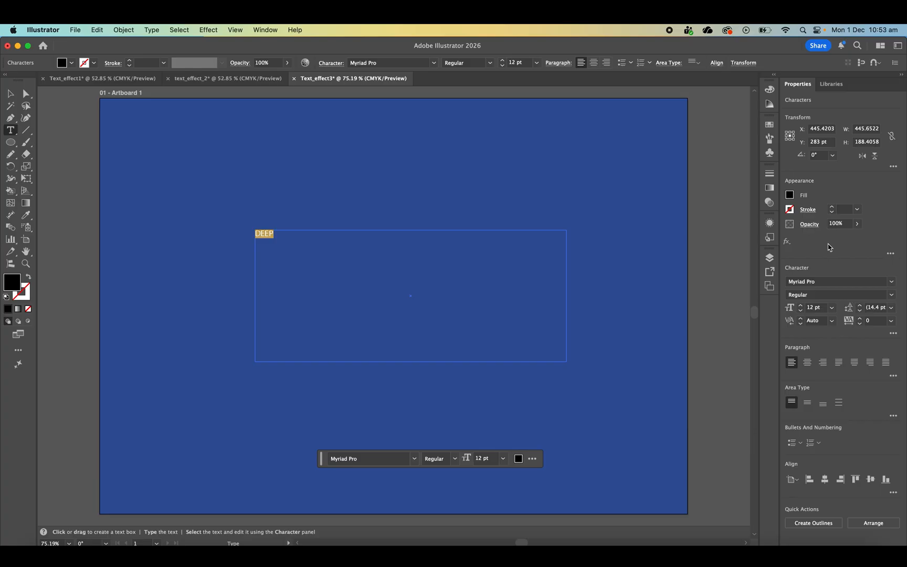
{"action": "left_click", "coordinate": [891, 281]}
{"action": "scroll", "coordinate": [776, 473], "scroll_direction": "up", "scroll_amount": 2}
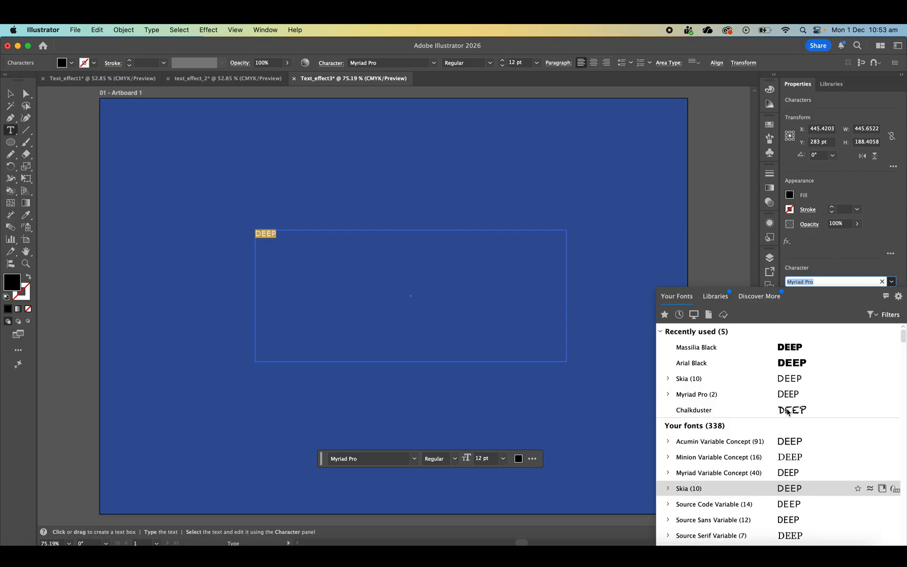
{"action": "left_click", "coordinate": [775, 351]}
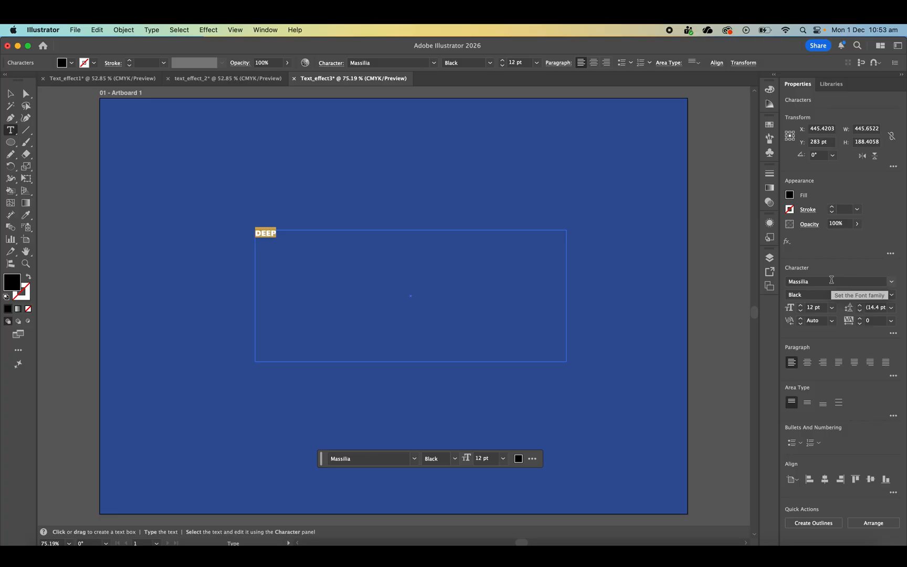
{"action": "double_click", "coordinate": [810, 308]}
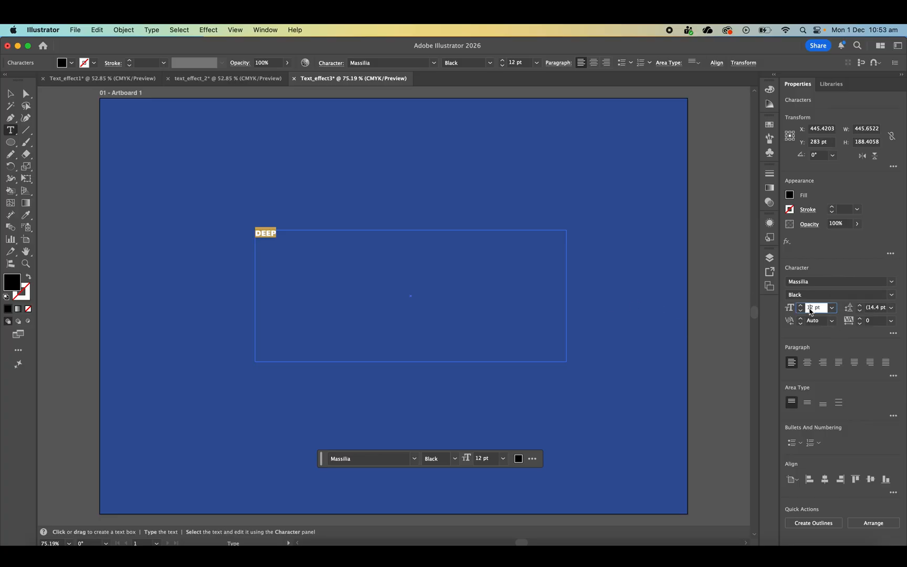
{"action": "type", "text": "85"}
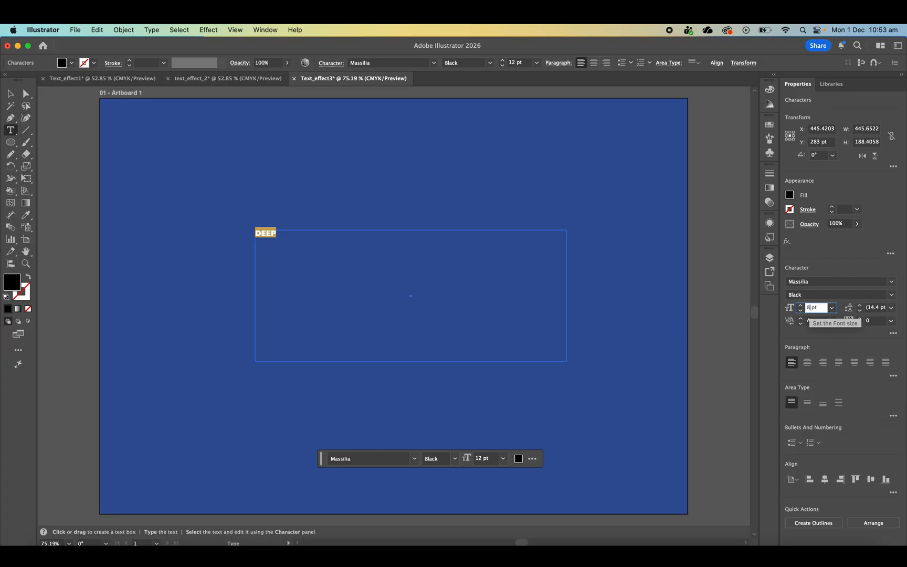
{"action": "key", "text": "Return"}
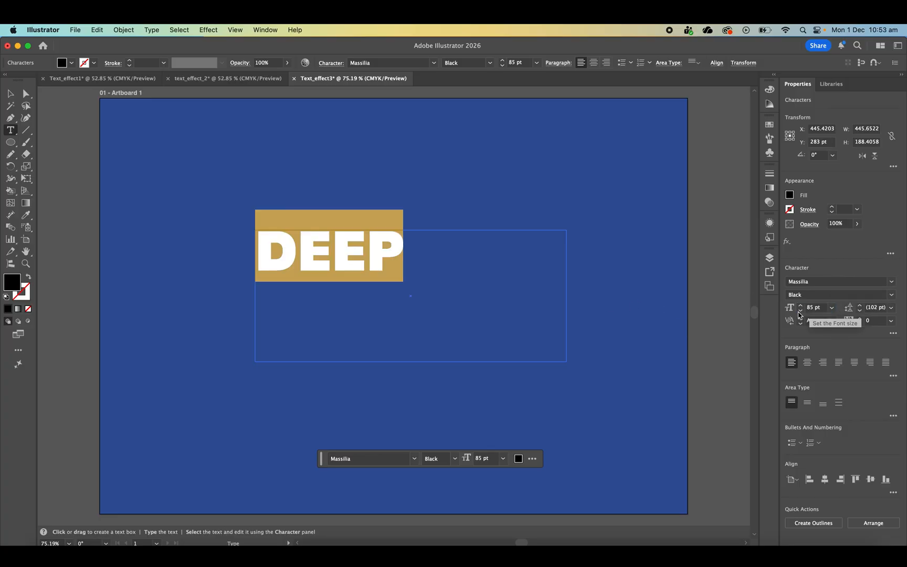
- Finish editing the DEEP text and convert it to outlines
{"action": "left_click", "coordinate": [10, 94]}
{"action": "left_click", "coordinate": [613, 401]}
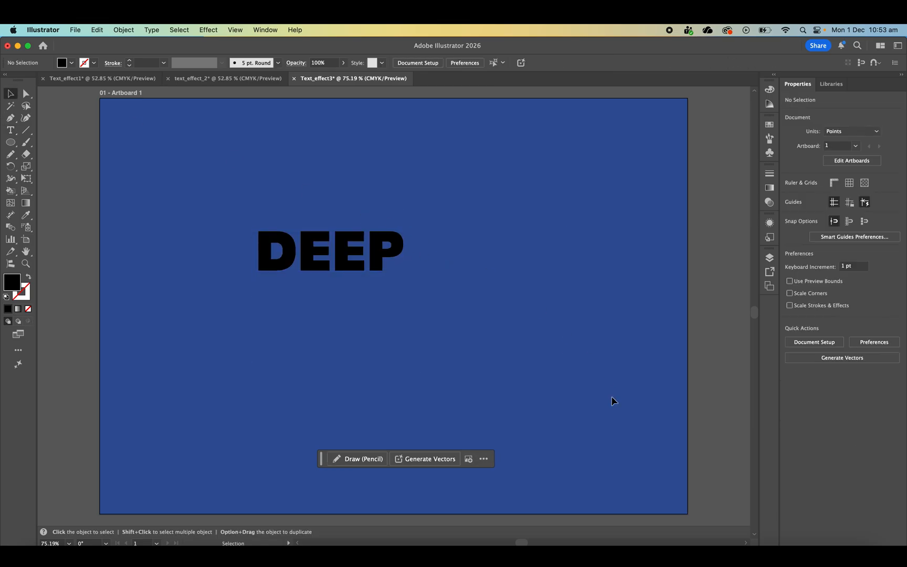
{"action": "left_click", "coordinate": [384, 261]}
{"action": "left_click", "coordinate": [587, 382]}
{"action": "left_click", "coordinate": [384, 258]}
{"action": "left_click", "coordinate": [286, 144]}
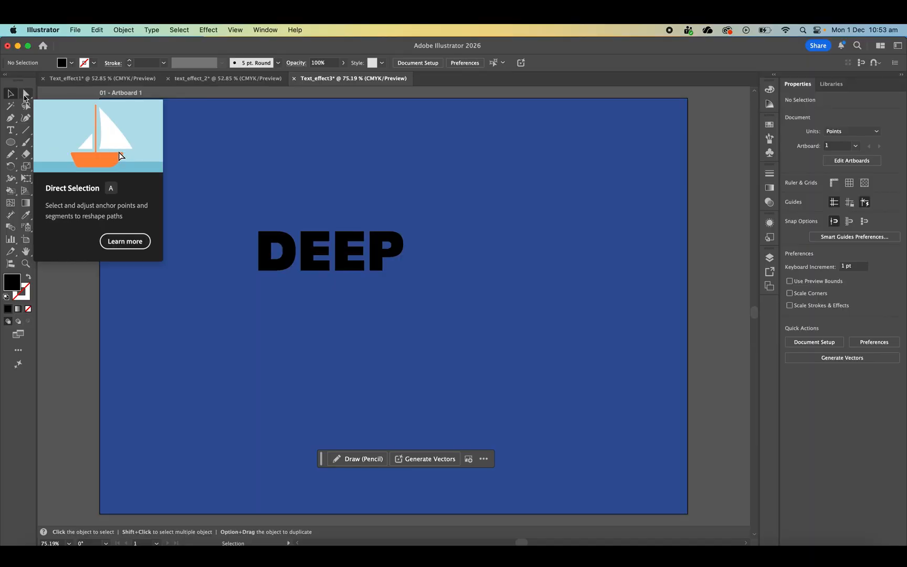
{"action": "left_click", "coordinate": [26, 95]}
{"action": "left_click", "coordinate": [282, 241]}
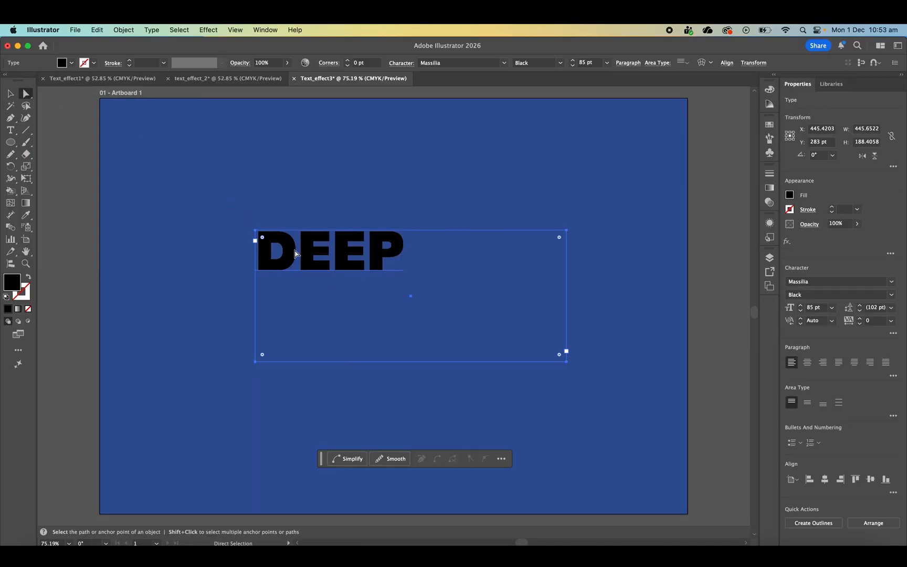
{"action": "right_click", "coordinate": [295, 249]}
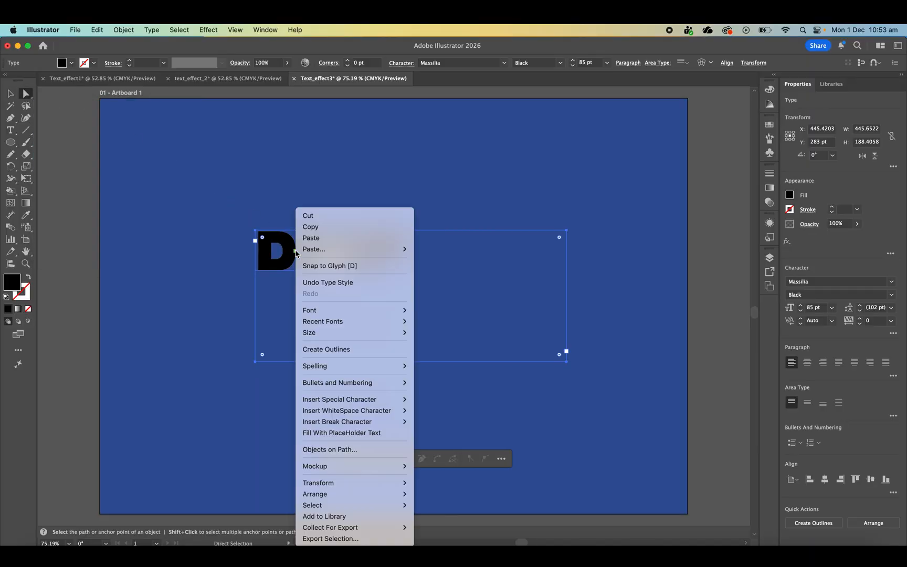
{"action": "left_click", "coordinate": [346, 349]}
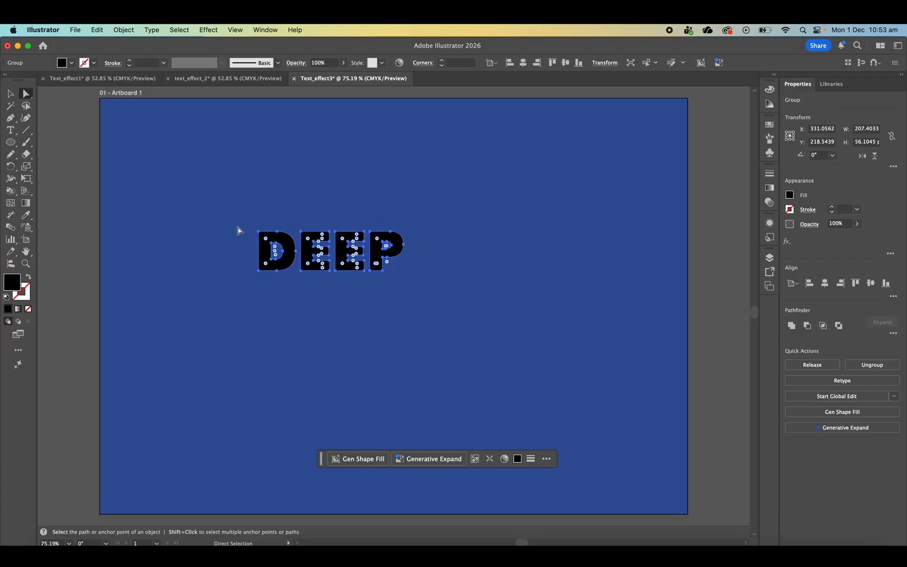
- Fill the outlined DEEP letters with the background blue sampled by the Eyedropper
{"action": "left_click", "coordinate": [29, 216]}
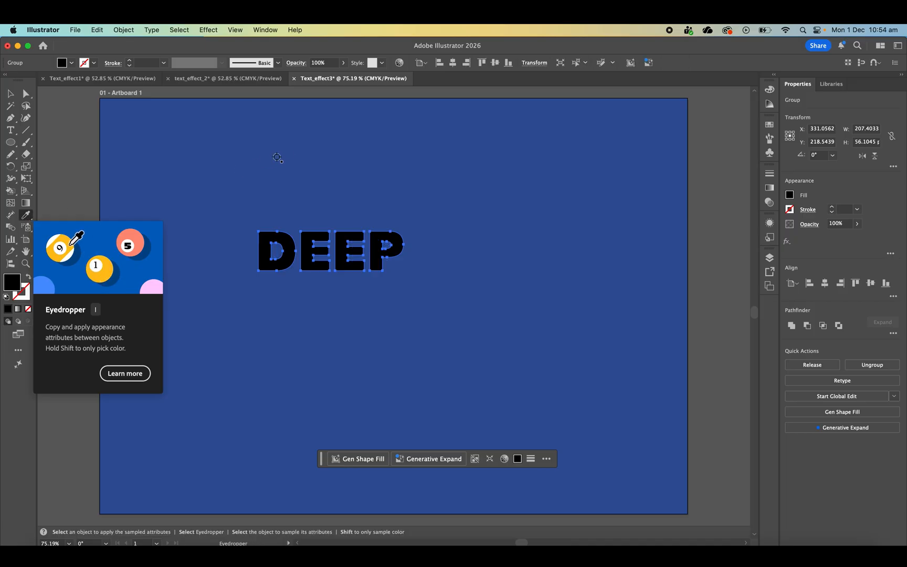
{"action": "left_click", "coordinate": [329, 165]}
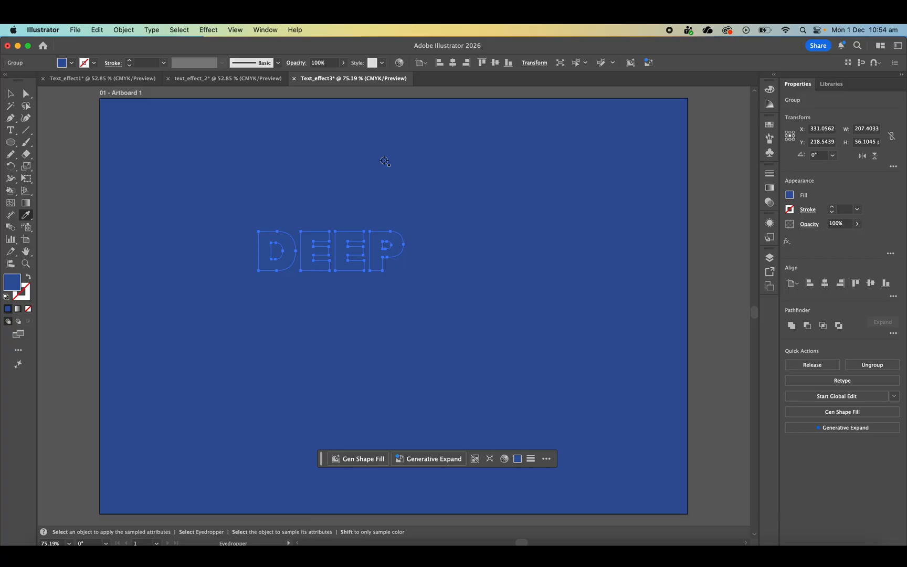
{"action": "key", "text": "v"}
- Start a classic 3D Extrude & Bevel on DEEP with its additional options shown and the Isometric Top position
{"action": "left_click", "coordinate": [198, 26]}
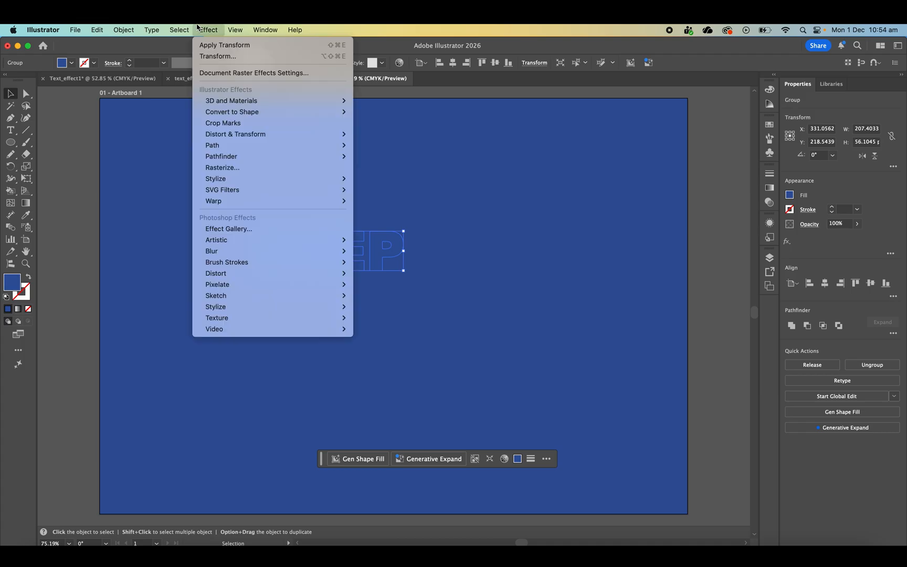
{"action": "mouse_move", "coordinate": [272, 105]}
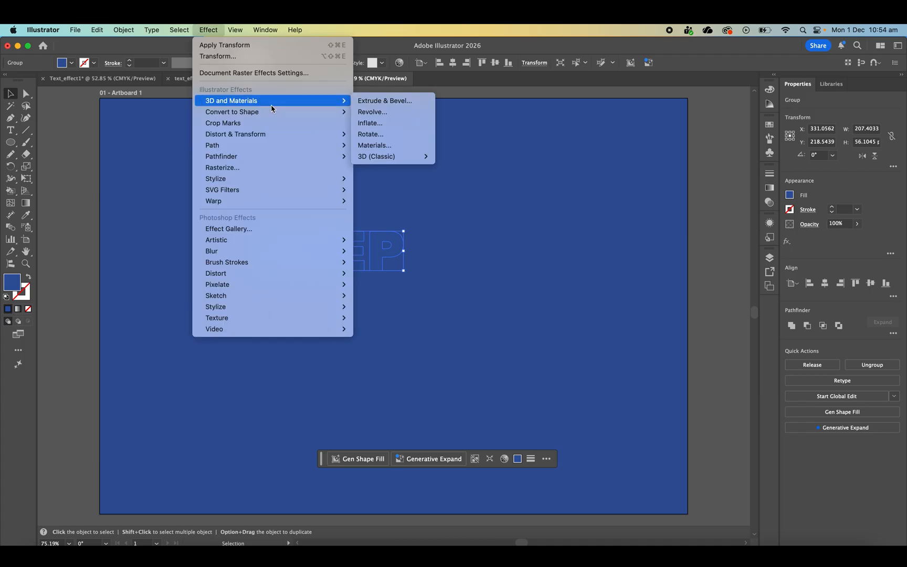
{"action": "mouse_move", "coordinate": [397, 157]}
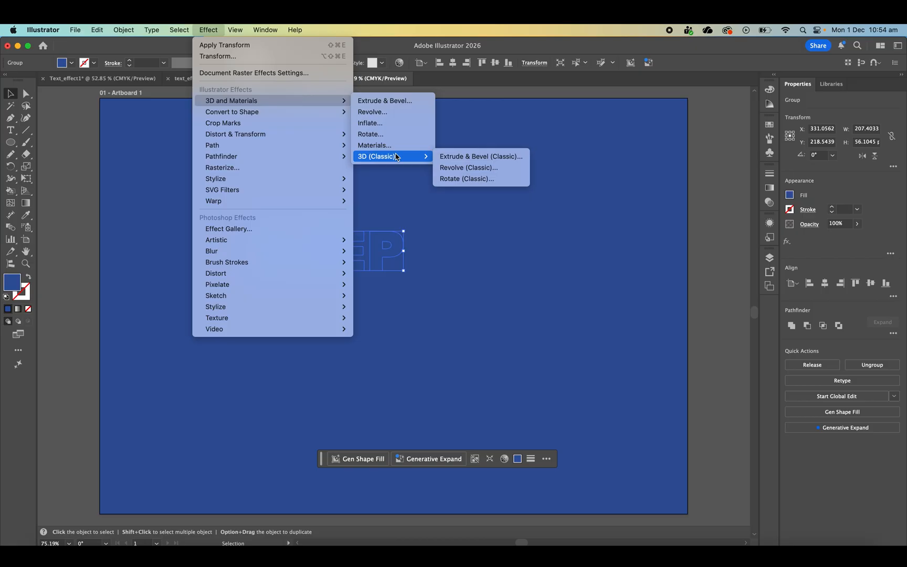
{"action": "left_click", "coordinate": [459, 158]}
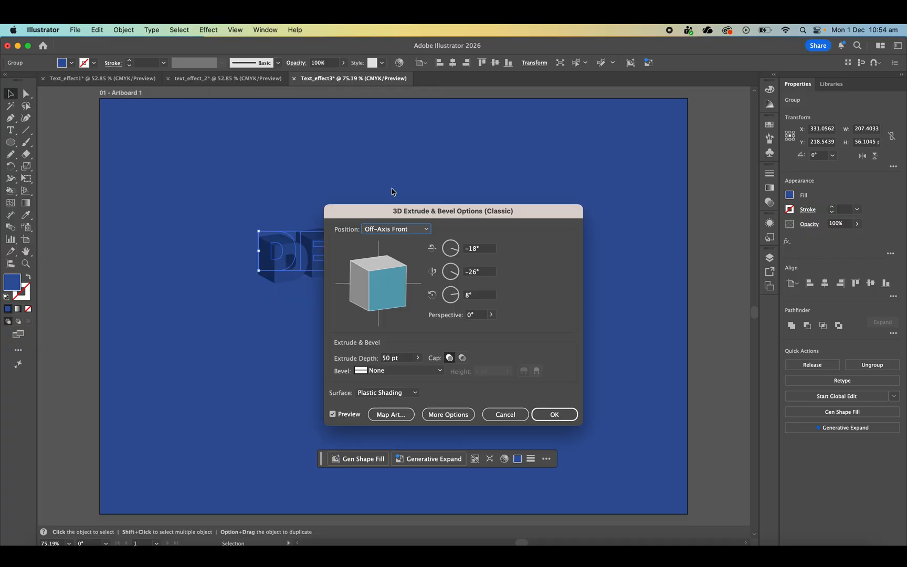
{"action": "left_click_drag", "start_coordinate": [422, 211], "coordinate": [436, 159]}
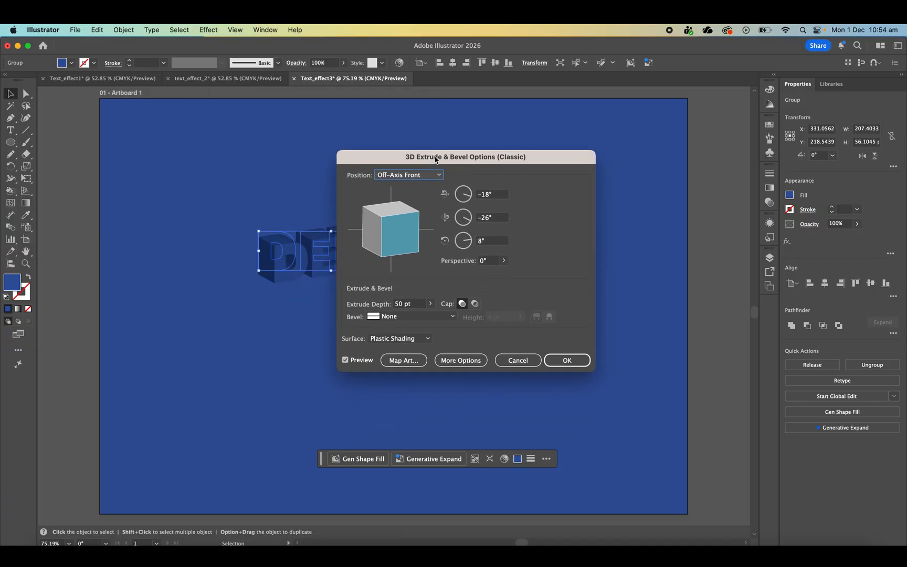
{"action": "left_click", "coordinate": [452, 360]}
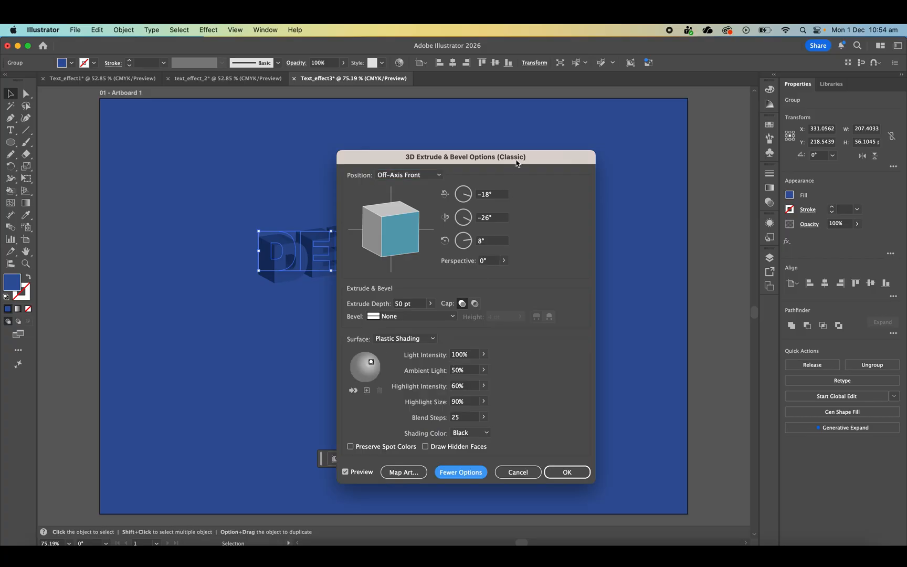
{"action": "left_click_drag", "start_coordinate": [517, 163], "coordinate": [568, 142]}
{"action": "left_click", "coordinate": [461, 154]}
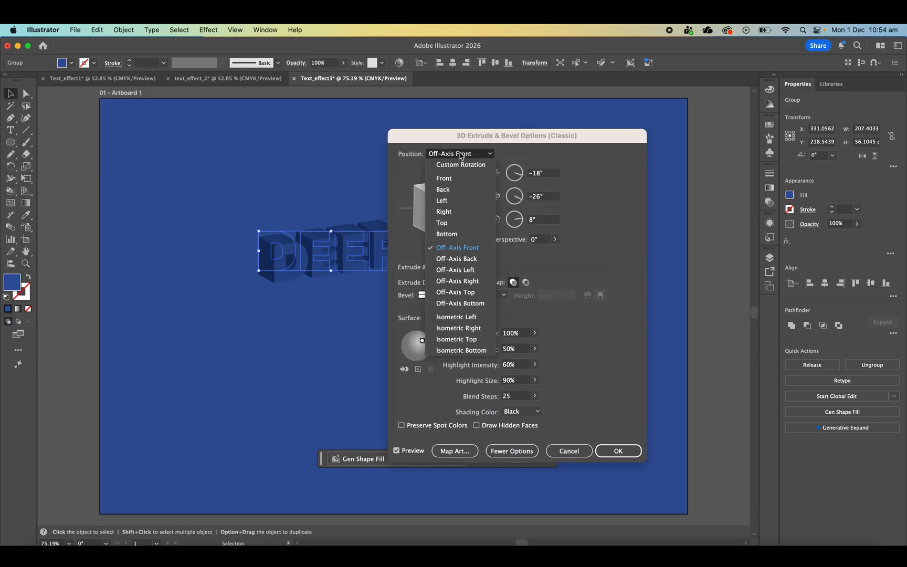
{"action": "left_click", "coordinate": [476, 340]}
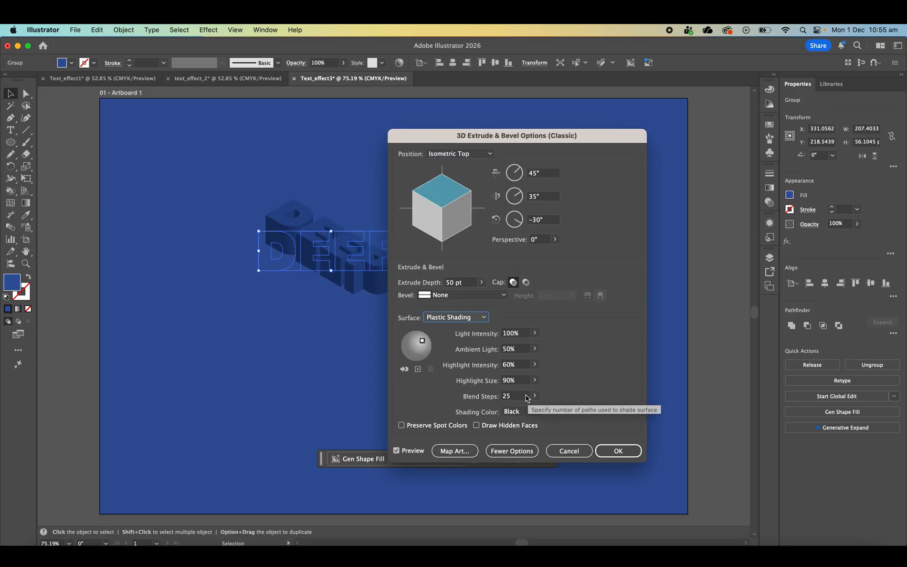
- Enter 300 blend steps for the extrusion and enable Draw Hidden Faces
{"action": "left_click", "coordinate": [524, 397]}
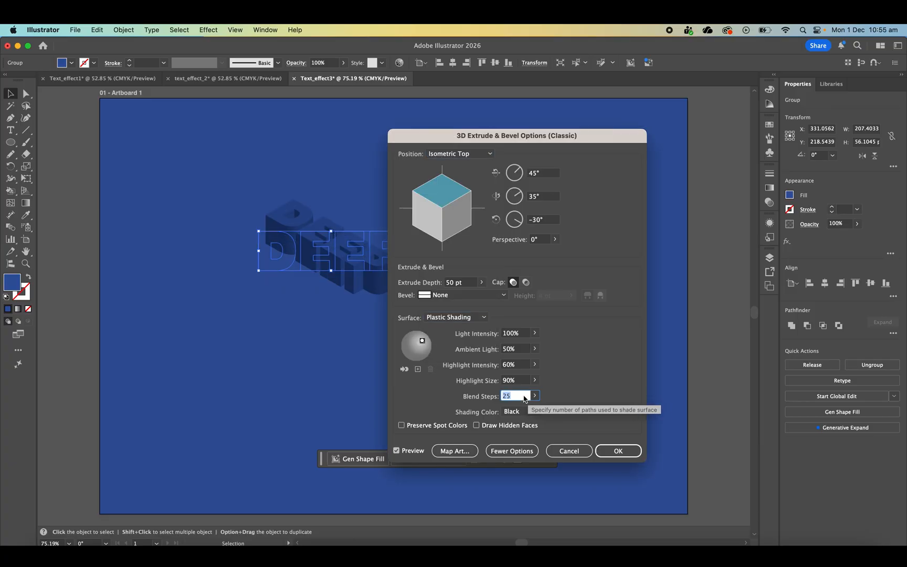
{"action": "type", "text": "300"}
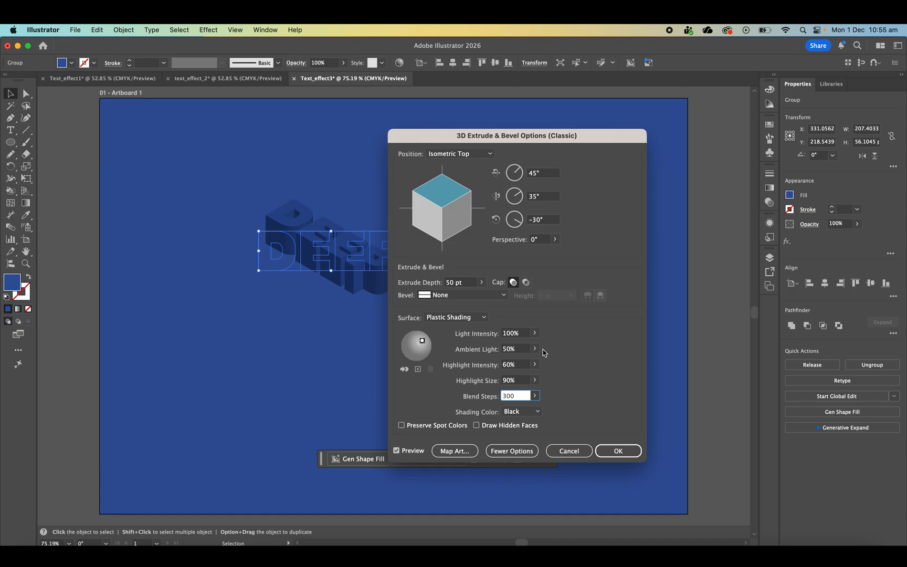
{"action": "left_click", "coordinate": [477, 425]}
- Increase the extrude depth of DEEP and apply the extrusion
{"action": "left_click", "coordinate": [449, 282]}
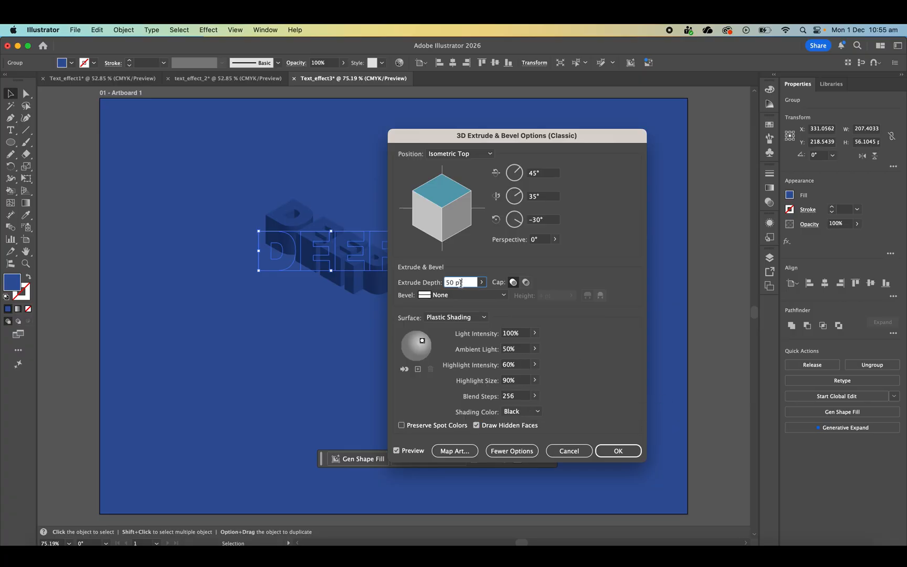
{"action": "type", "text": "1"}
{"action": "left_click", "coordinate": [614, 453]}
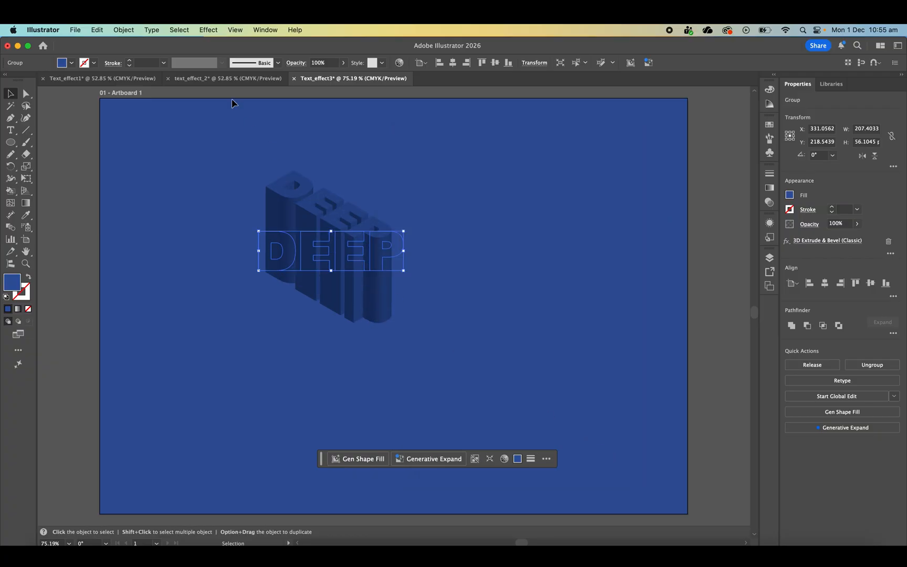
- Expand the appearance of the extruded DEEP and enlarge it to about 537 by 401 pt near the middle of the artboard
{"action": "left_click", "coordinate": [119, 29]}
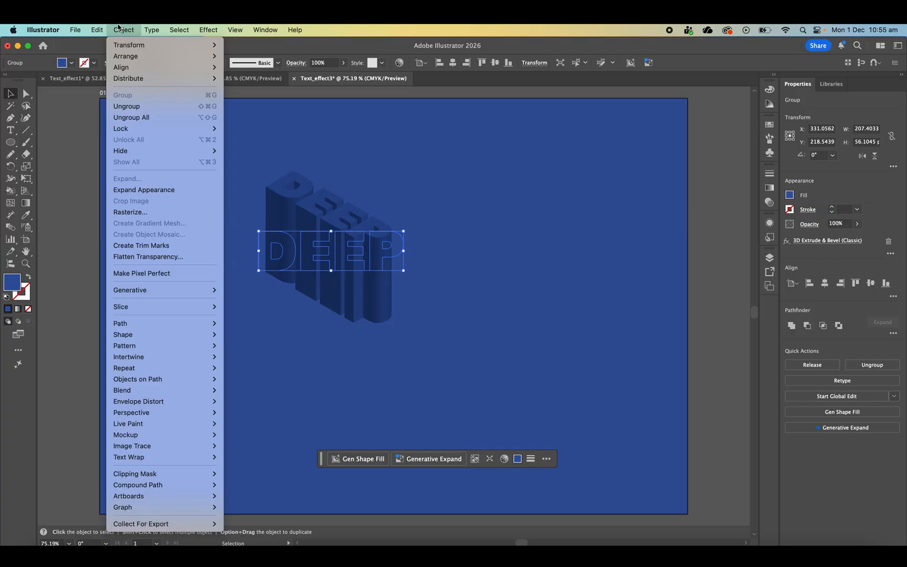
{"action": "left_click", "coordinate": [164, 190]}
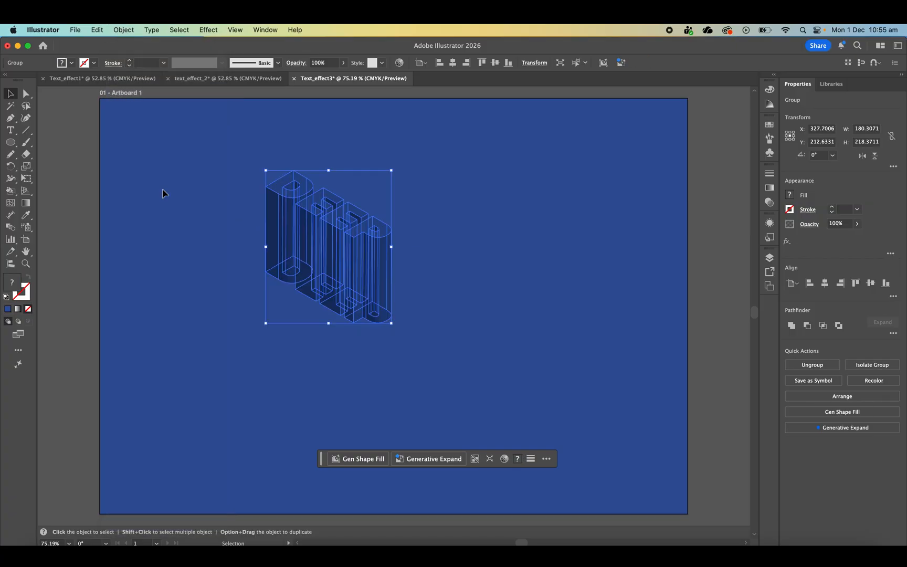
{"action": "left_click_drag", "start_coordinate": [393, 324], "coordinate": [641, 451]}
{"action": "left_click_drag", "start_coordinate": [499, 315], "coordinate": [450, 301]}
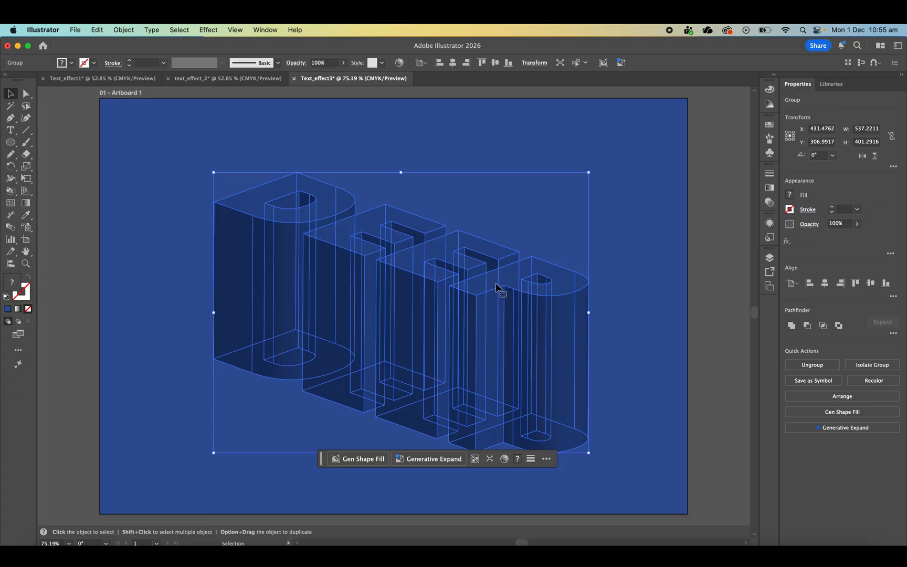
{"action": "left_click", "coordinate": [449, 139]}
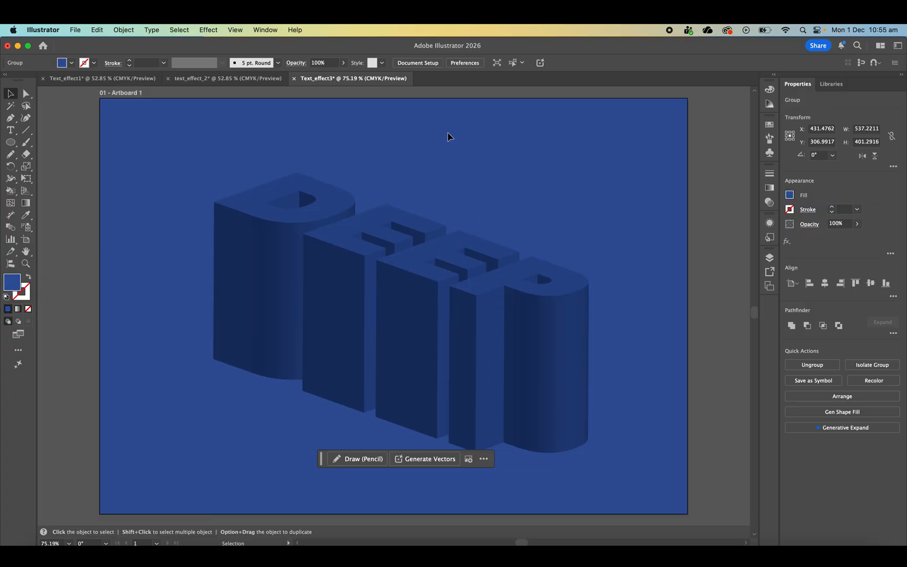
- Select the top faces of all four DEEP letters and cut them from the extrusion
{"action": "left_click", "coordinate": [26, 95]}
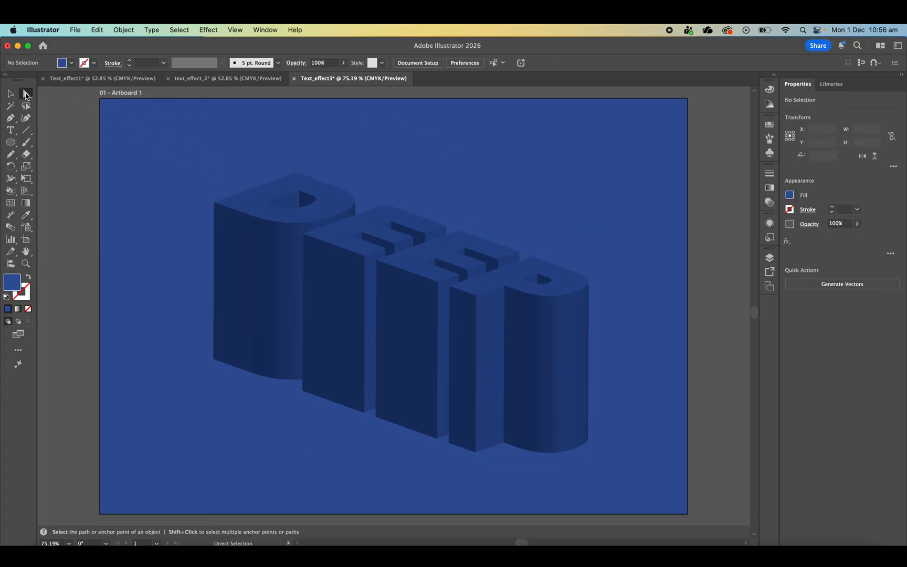
{"action": "left_click", "coordinate": [265, 214]}
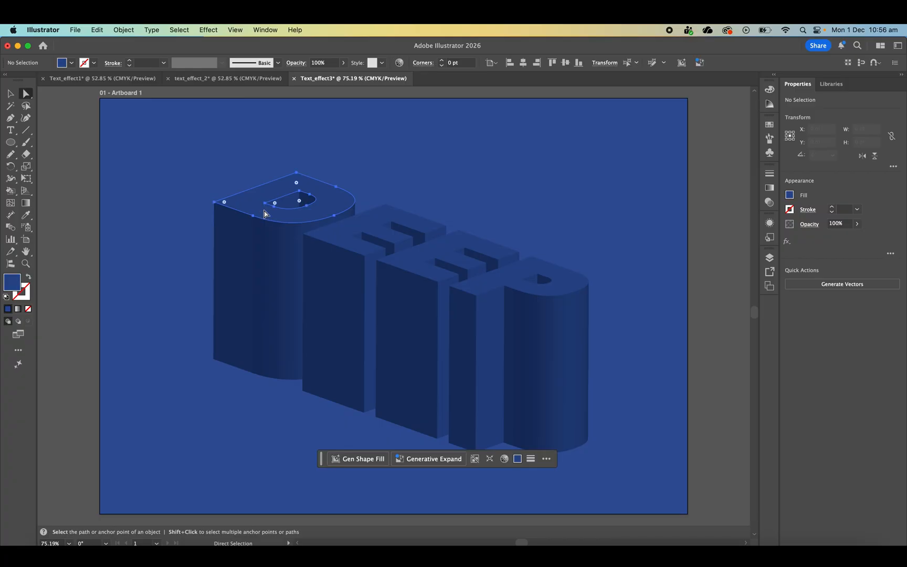
{"action": "left_click", "coordinate": [325, 235], "text": "shift"}
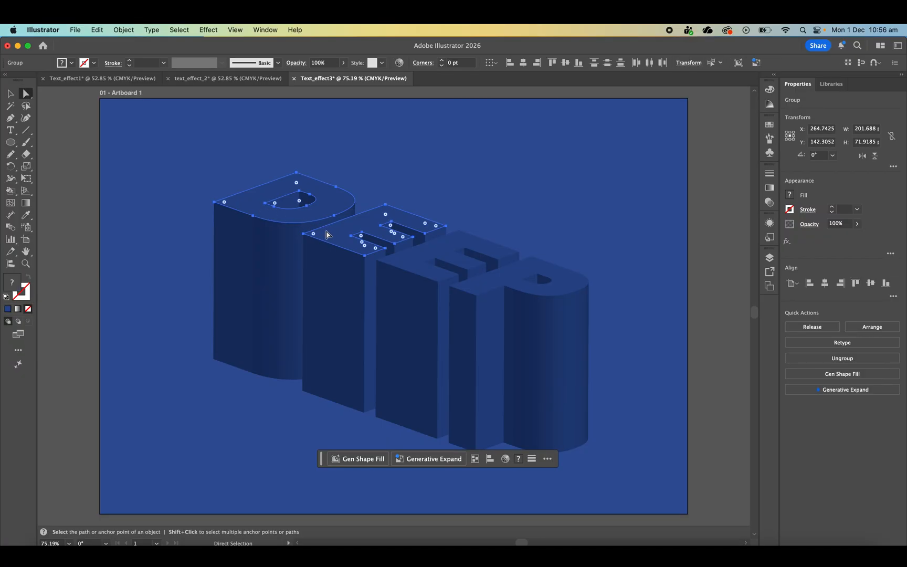
{"action": "left_click", "coordinate": [412, 262], "text": "shift"}
{"action": "left_click", "coordinate": [492, 286], "text": "shift"}
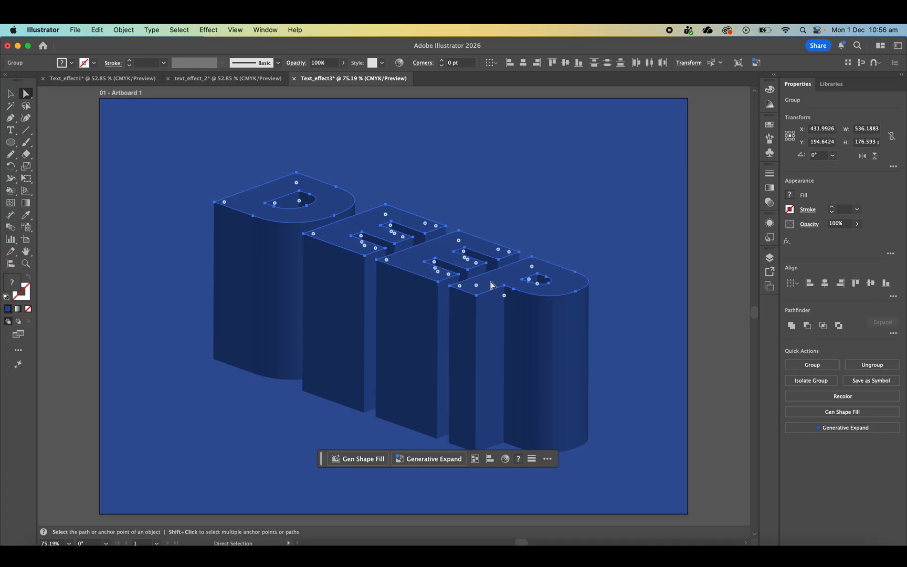
{"action": "key", "text": "super+c"}
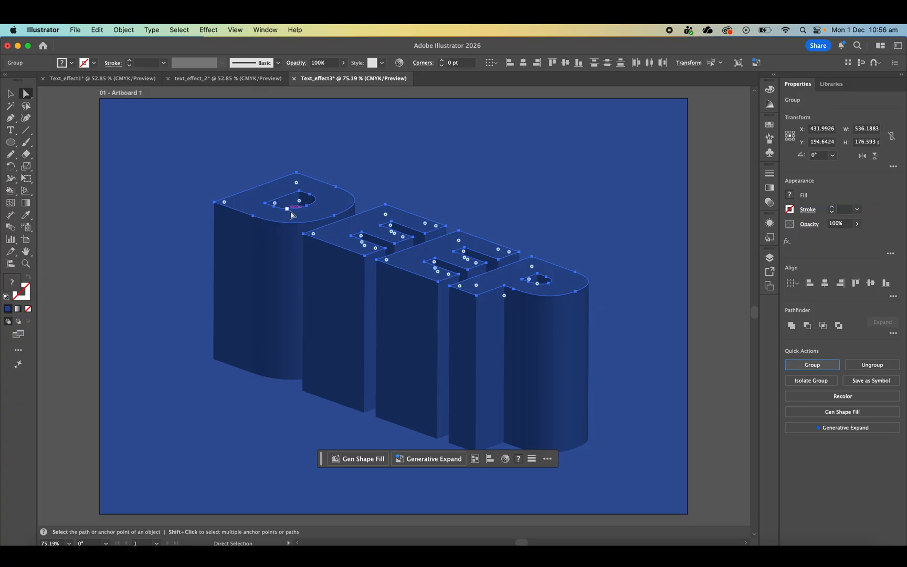
{"action": "right_click", "coordinate": [310, 213]}
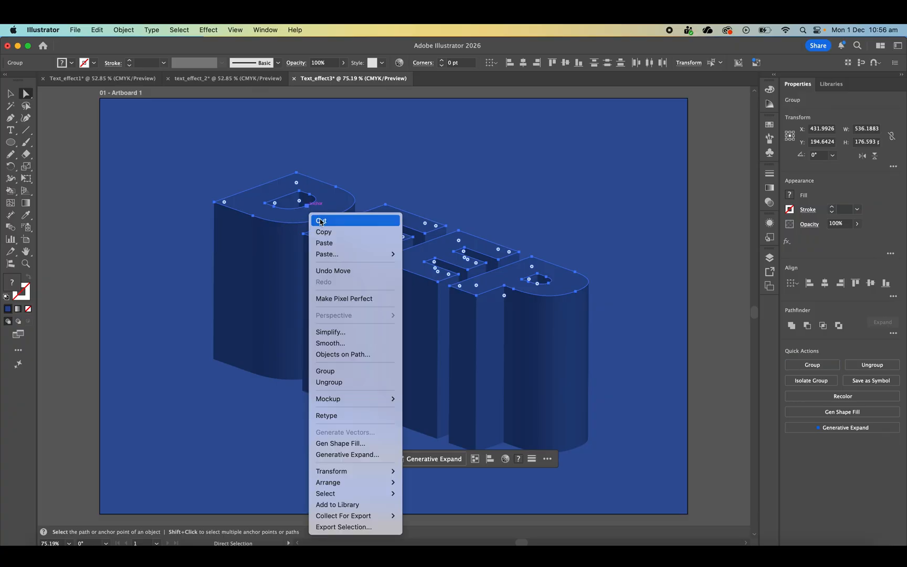
{"action": "left_click", "coordinate": [320, 221]}
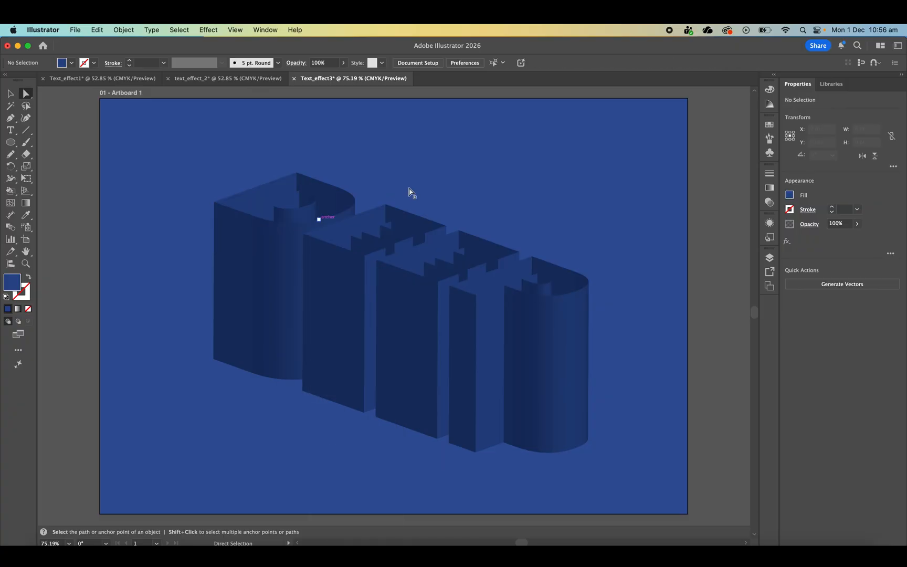
- Paste the cut top faces and move them back onto the tops of the extruded letters
{"action": "right_click", "coordinate": [326, 193]}
{"action": "left_click", "coordinate": [341, 223]}
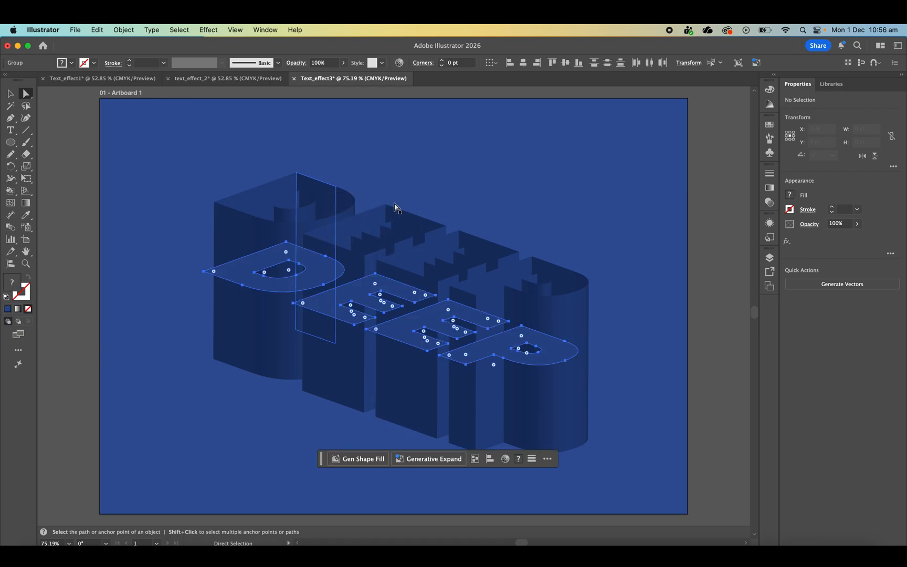
{"action": "left_click_drag", "start_coordinate": [320, 273], "coordinate": [333, 205]}
{"action": "key", "text": "v"}
{"action": "left_click", "coordinate": [639, 291]}
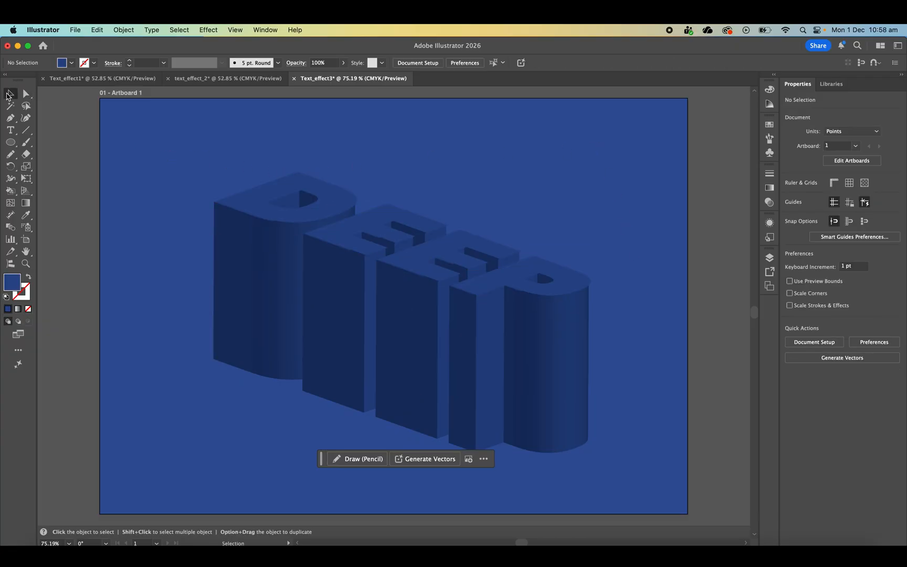
- Select the extruded DEEP together with its top faces and make a clipping mask from them
{"action": "scroll", "coordinate": [230, 173], "scroll_direction": "down", "scroll_amount": 2}
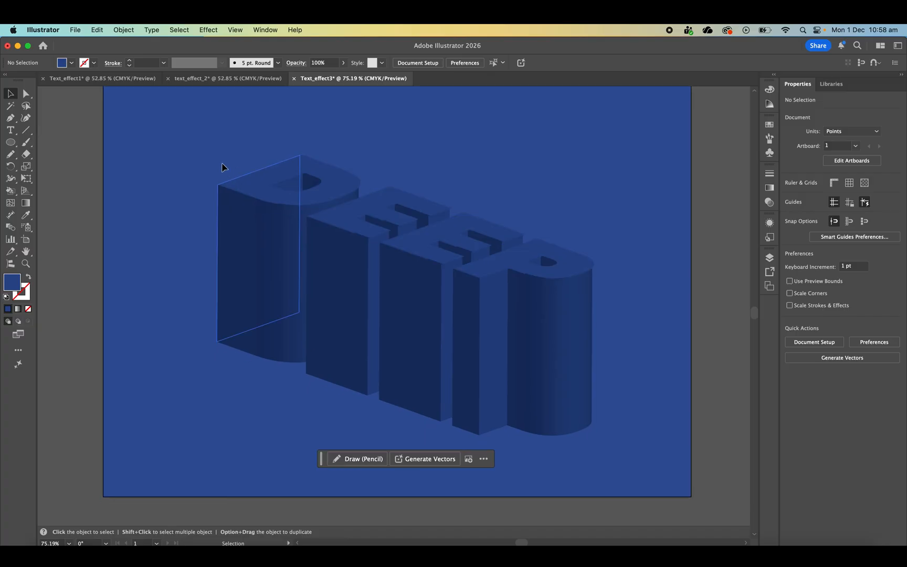
{"action": "left_click_drag", "start_coordinate": [188, 125], "coordinate": [664, 479]}
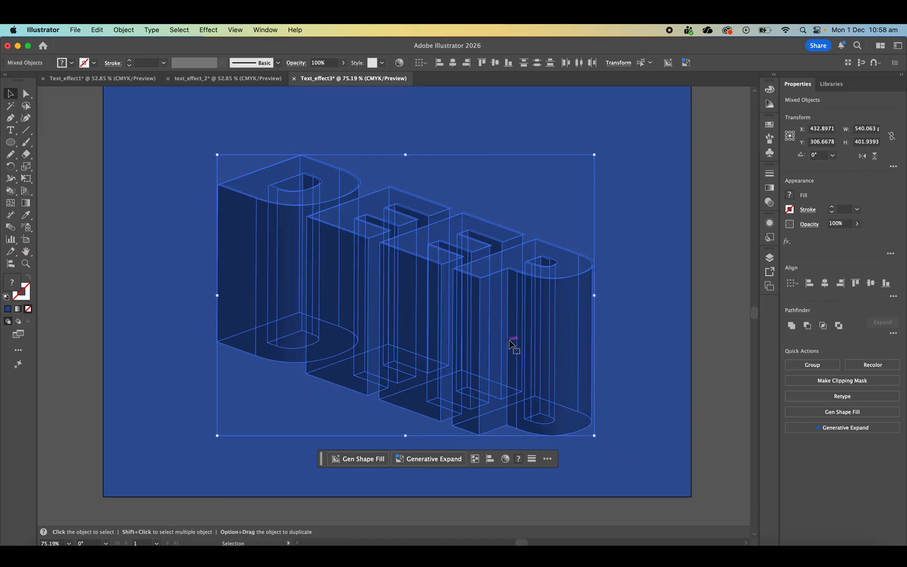
{"action": "right_click", "coordinate": [509, 340]}
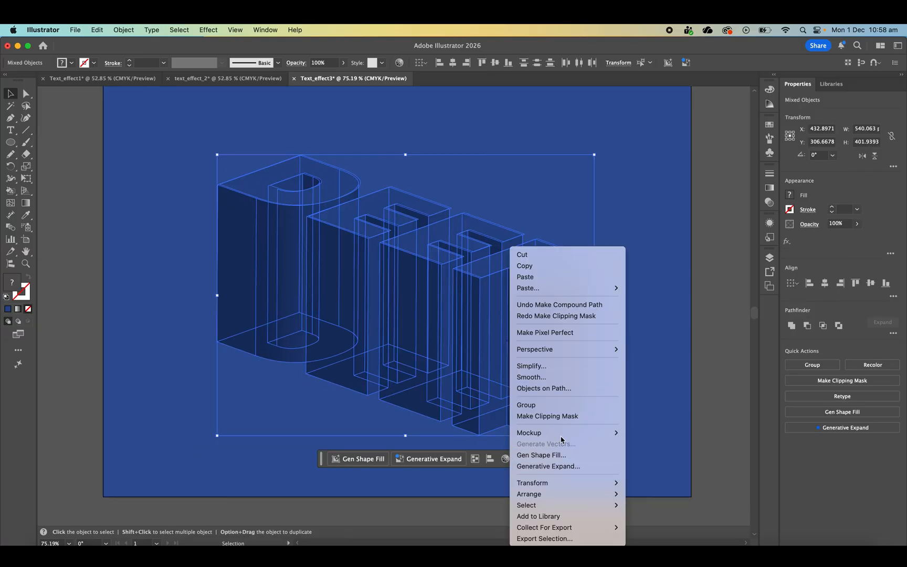
{"action": "left_click", "coordinate": [567, 416]}
{"action": "left_click", "coordinate": [459, 337]}
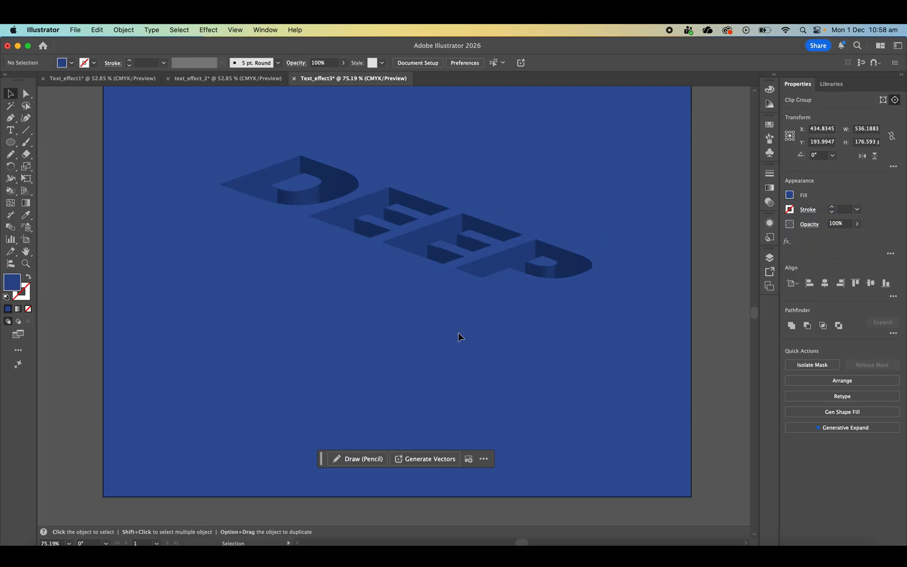
- Move the clipped DEEP artwork down to the middle of the blue artboard and deselect it
{"action": "scroll", "coordinate": [458, 336], "scroll_direction": "down", "scroll_amount": 3}
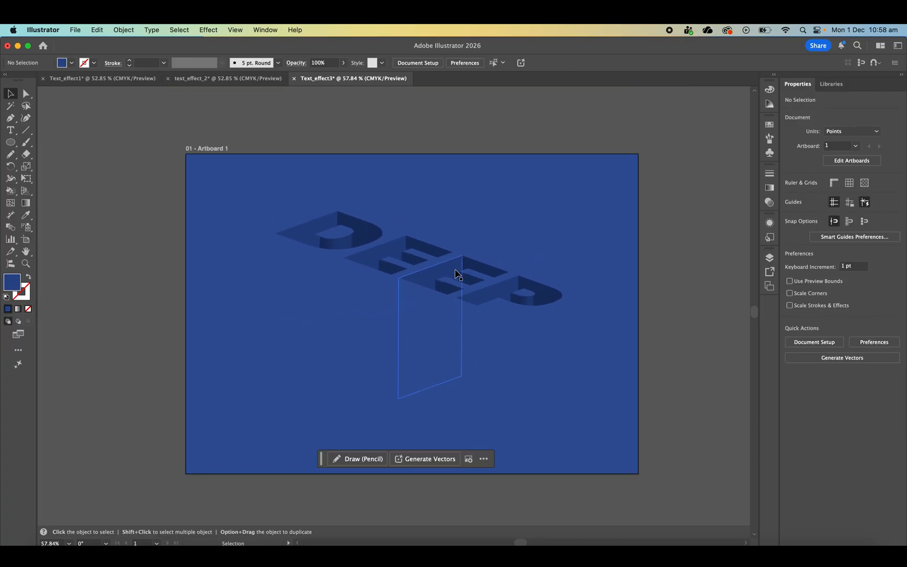
{"action": "left_click_drag", "start_coordinate": [433, 250], "coordinate": [421, 309]}
{"action": "left_click", "coordinate": [196, 208]}
- Add a text box about 110 by 35 pt above the P containing the author's name at 14 pt
{"action": "left_click", "coordinate": [10, 131]}
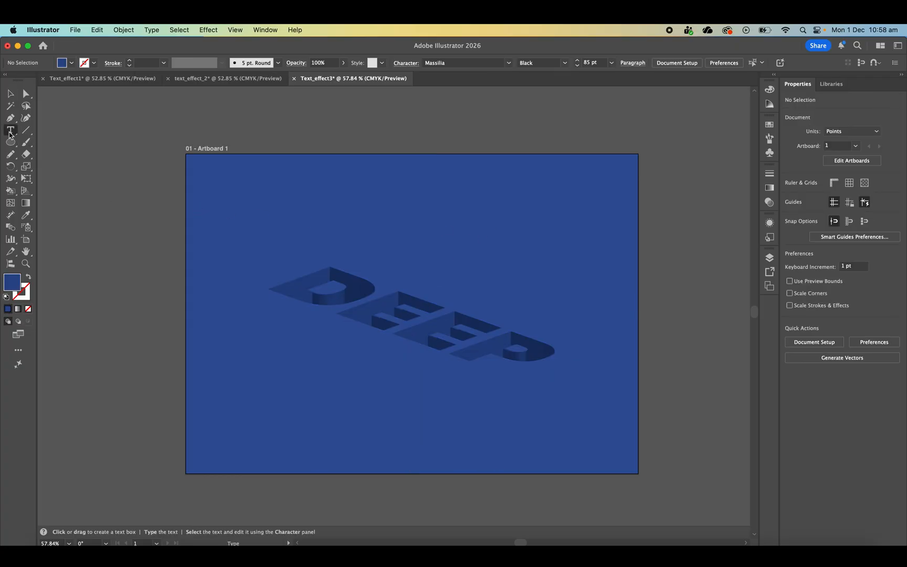
{"action": "left_click_drag", "start_coordinate": [492, 256], "coordinate": [551, 275]}
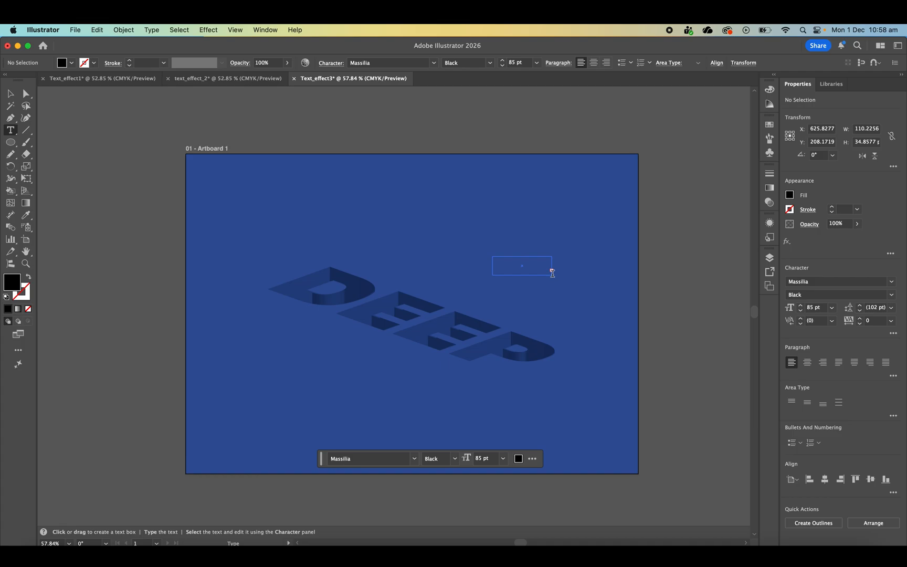
{"action": "left_click", "coordinate": [809, 309]}
{"action": "type", "text": "14"}
{"action": "key", "text": "Return"}
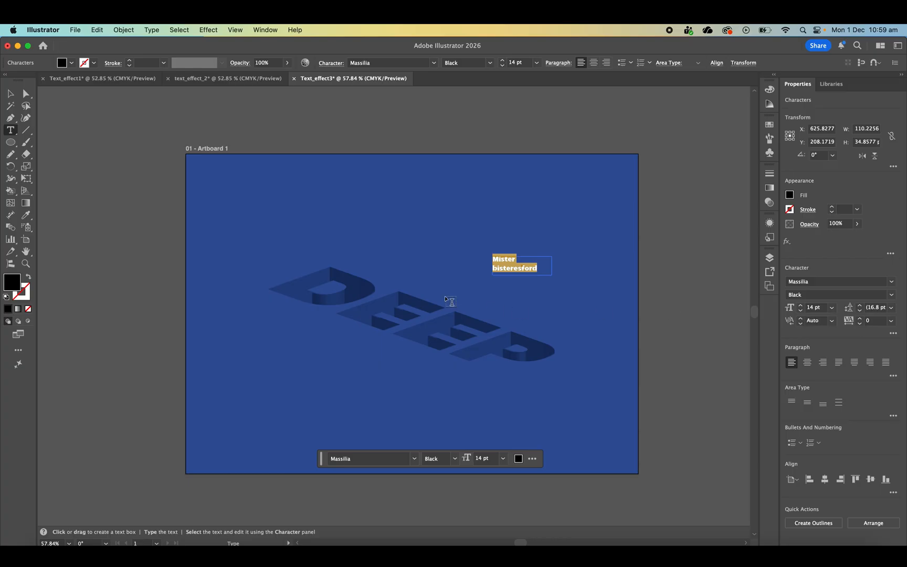
- Move the author's name text to the lower-left corner of the artboard and deselect it
{"action": "left_click", "coordinate": [10, 93]}
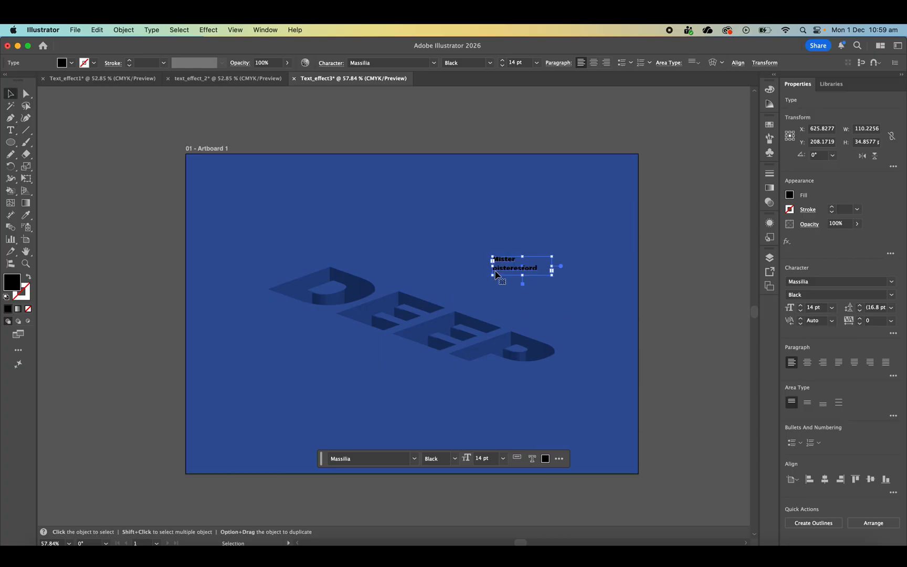
{"action": "left_click_drag", "start_coordinate": [502, 271], "coordinate": [201, 465]}
{"action": "left_click", "coordinate": [139, 373]}
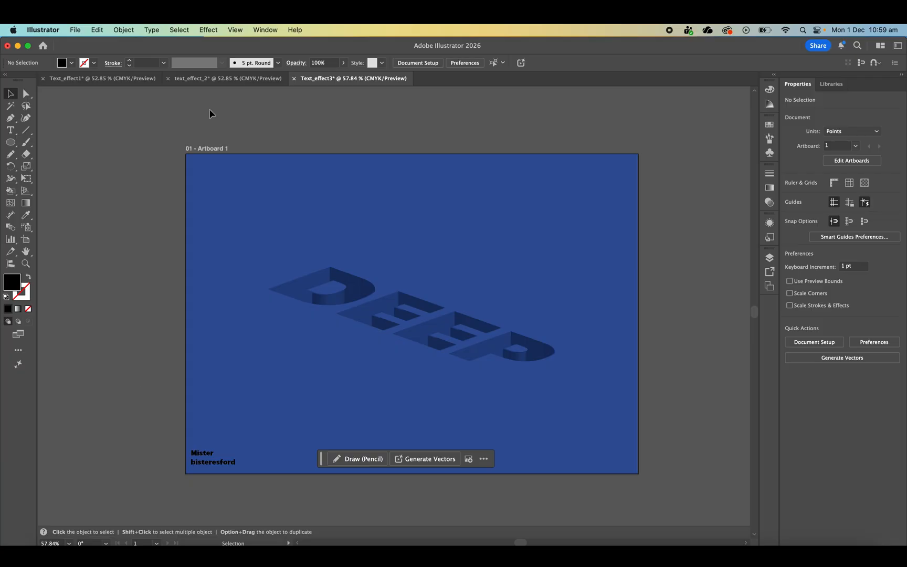
- Rename the DEEP artboard as text_effect3
{"action": "double_click", "coordinate": [210, 149]}
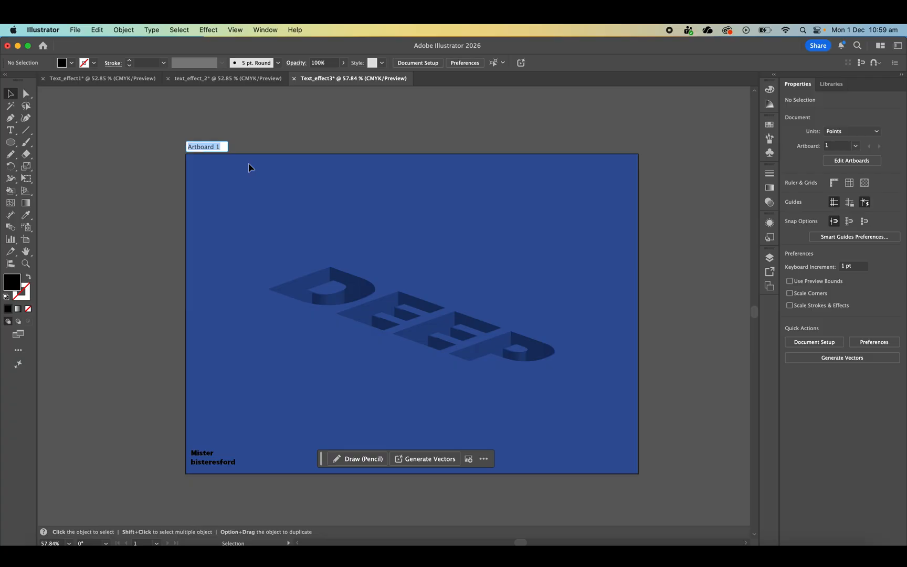
{"action": "type", "text": "text_effect3"}
{"action": "key", "text": "Return"}
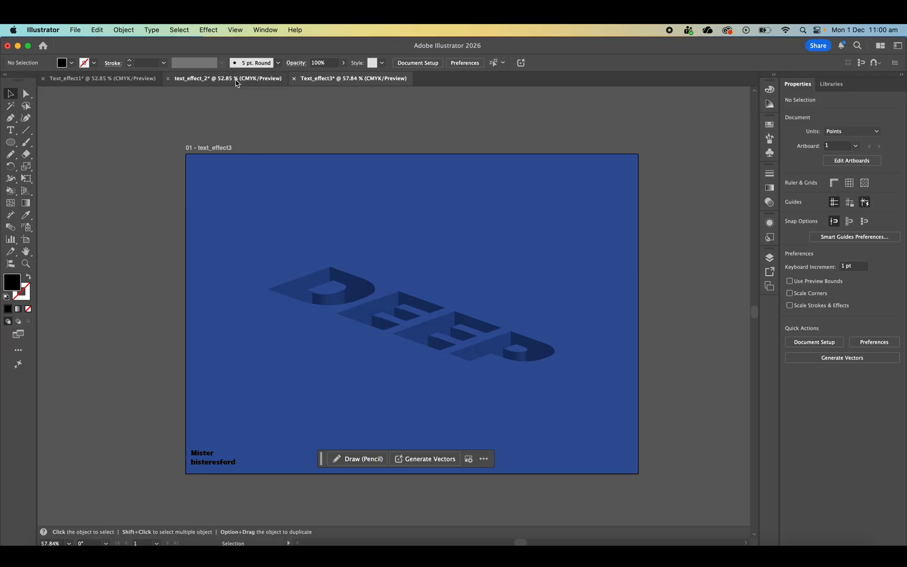
- Rename the MACKELLAR artboard in the text_effect_2 document with its text-effect name
{"action": "left_click", "coordinate": [209, 80]}
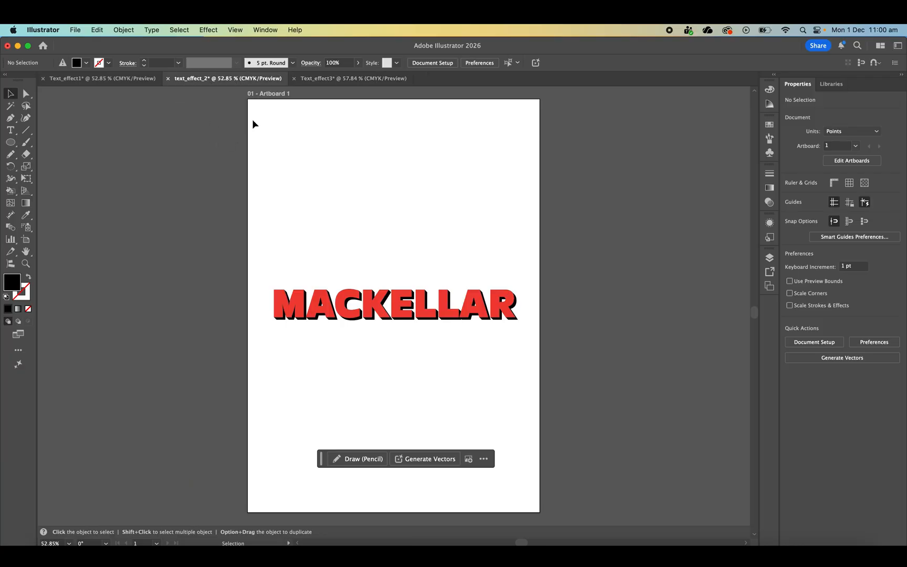
{"action": "double_click", "coordinate": [273, 94]}
{"action": "type", "text": "text_effect2"}
{"action": "key", "text": "Return"}
- Rename the red artboard in the Text_effect1 document as text_effect1
{"action": "left_click", "coordinate": [102, 79]}
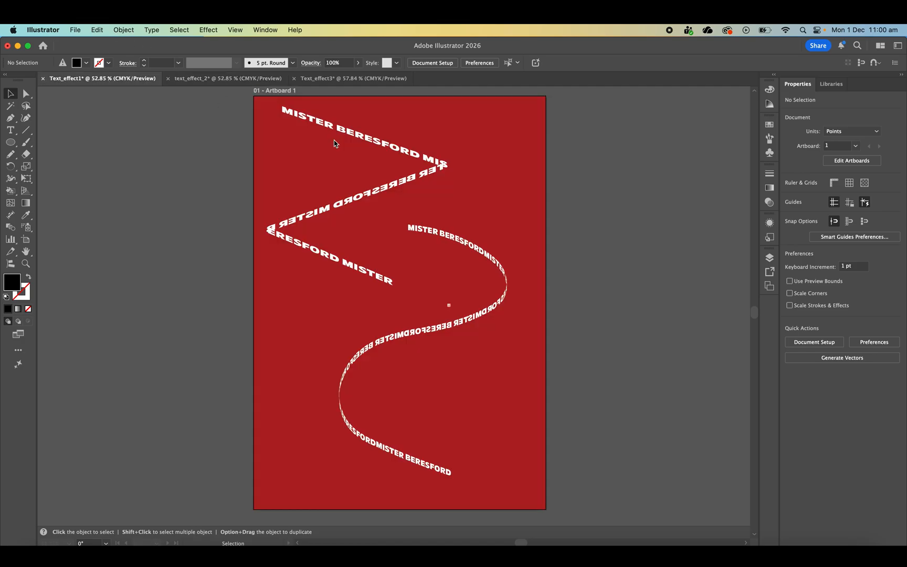
{"action": "double_click", "coordinate": [275, 90]}
{"action": "type", "text": "text"}
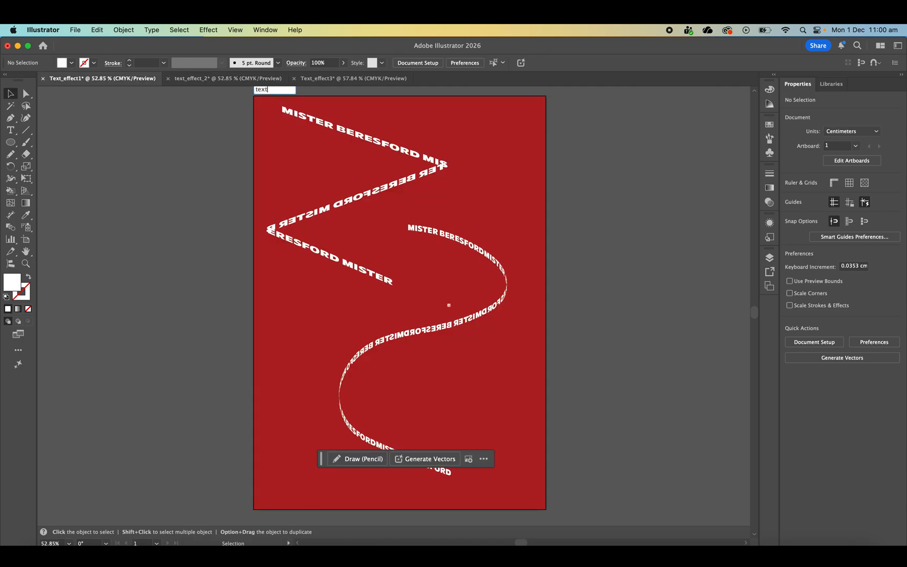
{"action": "type", "text": "_effect1"}
{"action": "key", "text": "Return"}
- Start an Export for Screens of the Text_effect3 document with the Desktop's Multi folder as the destination
{"action": "left_click", "coordinate": [354, 79]}
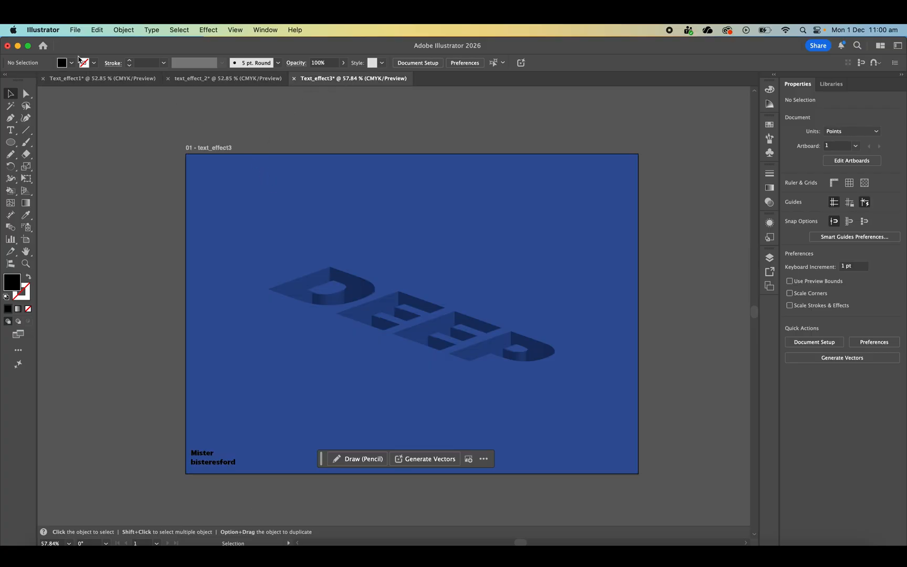
{"action": "left_click", "coordinate": [77, 30]}
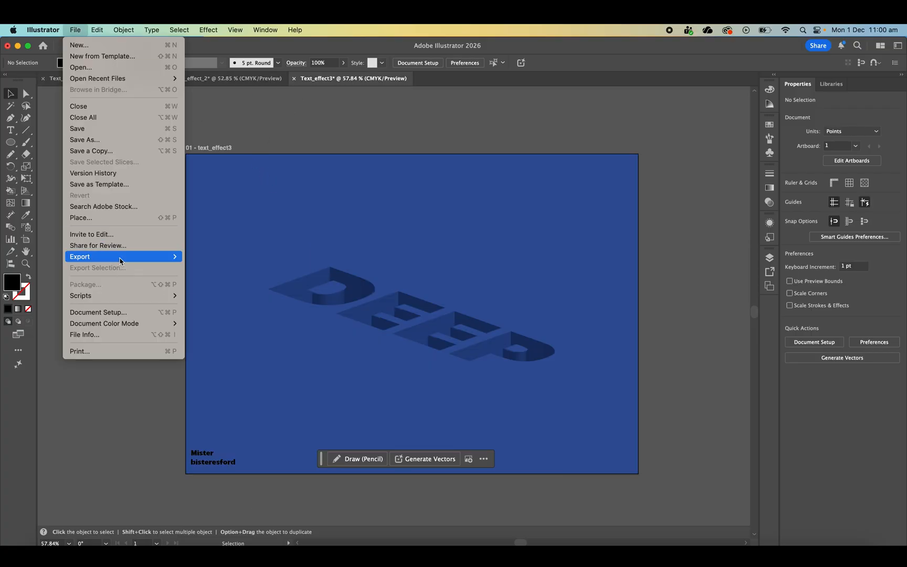
{"action": "mouse_move", "coordinate": [123, 257]}
{"action": "left_click", "coordinate": [211, 260]}
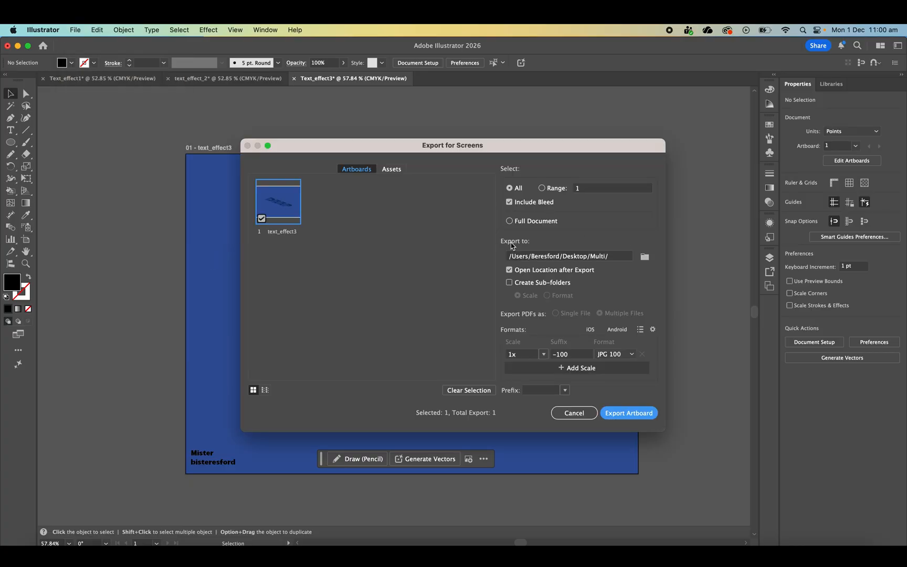
{"action": "left_click", "coordinate": [645, 256]}
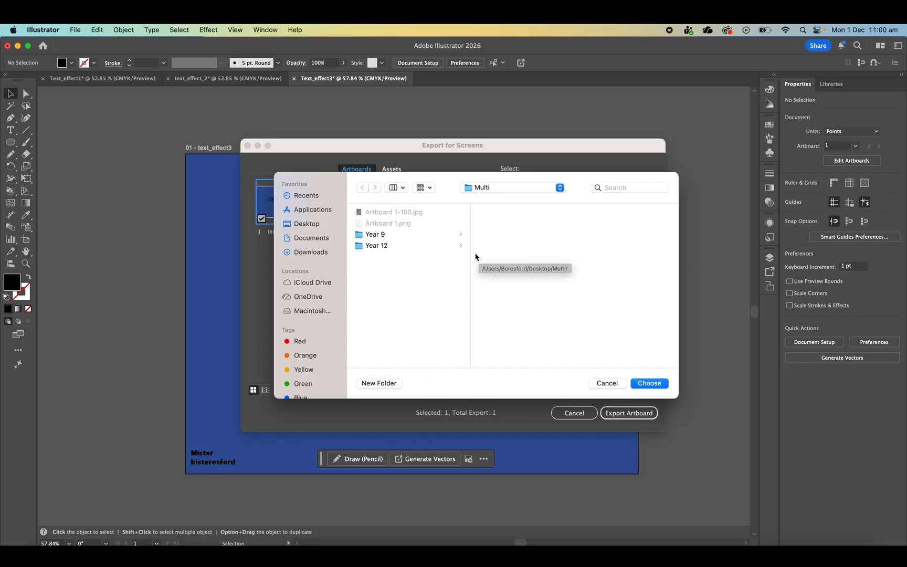
{"action": "left_click", "coordinate": [653, 383]}
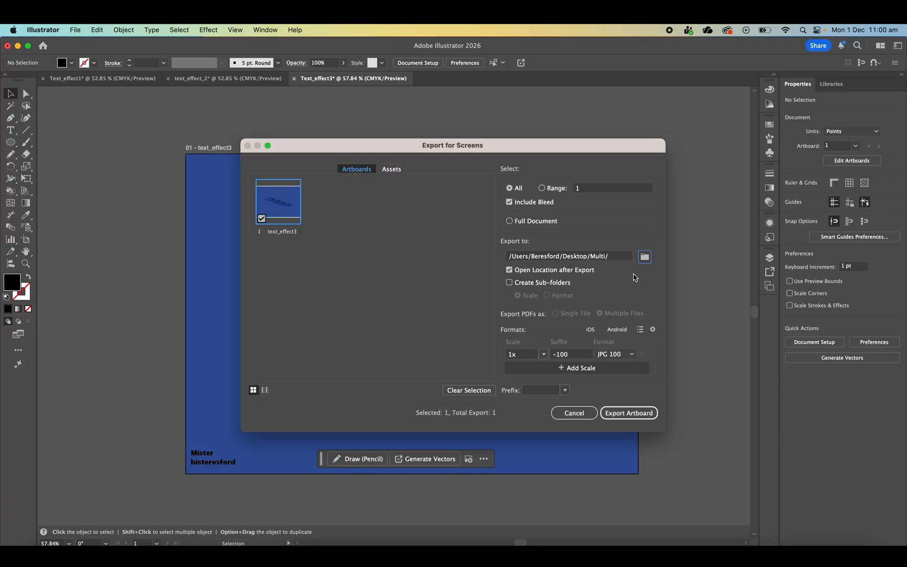
- Choose JPG 100 as the format and export the text_effect3 artboard
{"action": "left_click", "coordinate": [621, 354]}
{"action": "left_click", "coordinate": [619, 388]}
{"action": "left_click", "coordinate": [614, 354]}
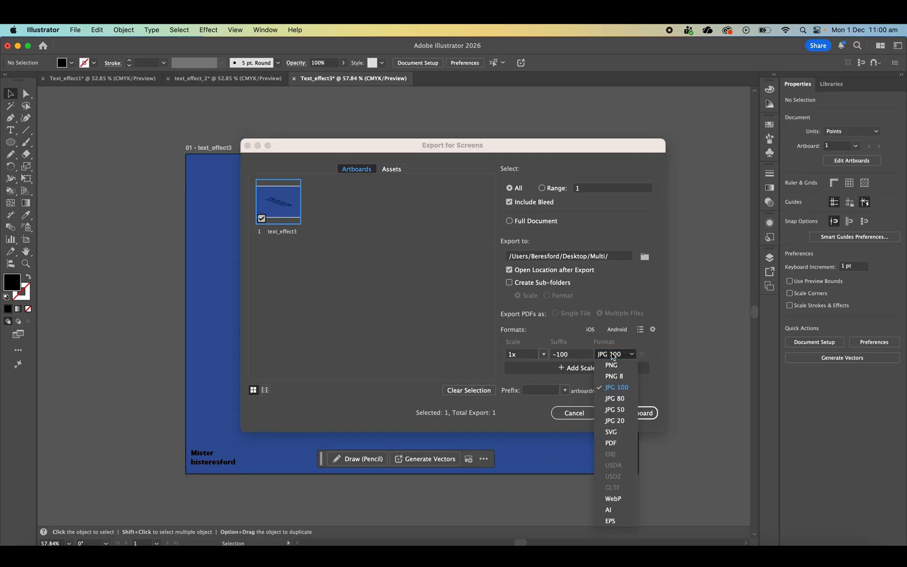
{"action": "left_click", "coordinate": [616, 389]}
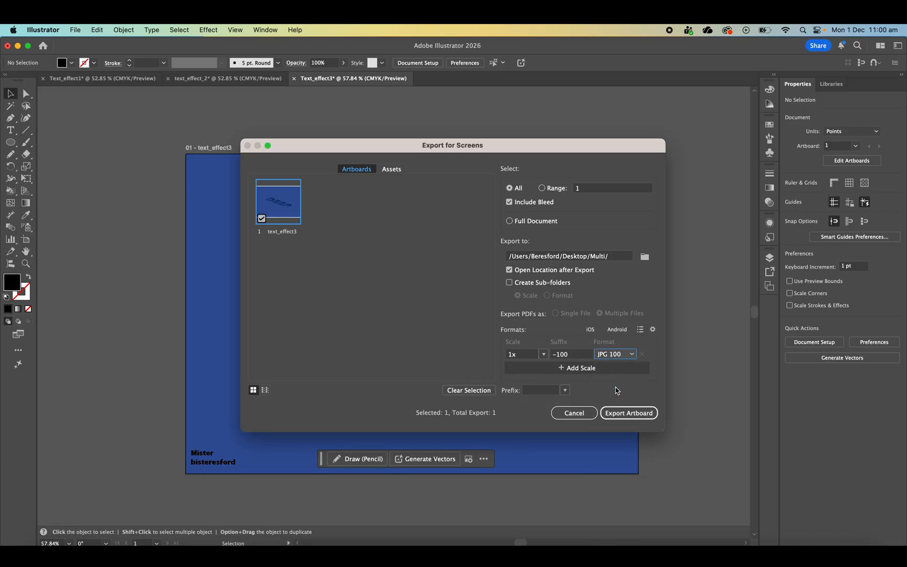
{"action": "left_click", "coordinate": [622, 413]}
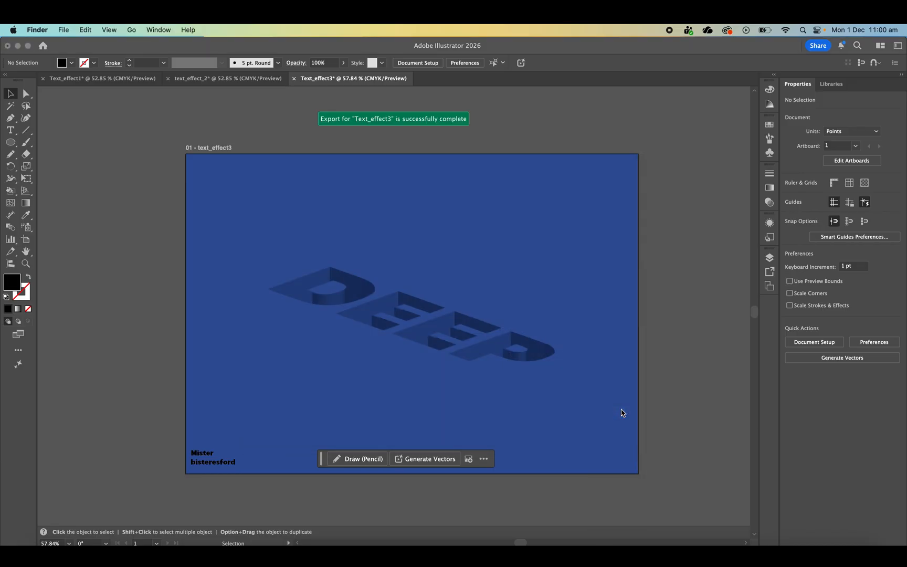
- Preview the exported text_effect3-100.jpg in Finder, and close the preview and the Multi folder window
{"action": "left_click", "coordinate": [520, 312]}
{"action": "key", "text": "space"}
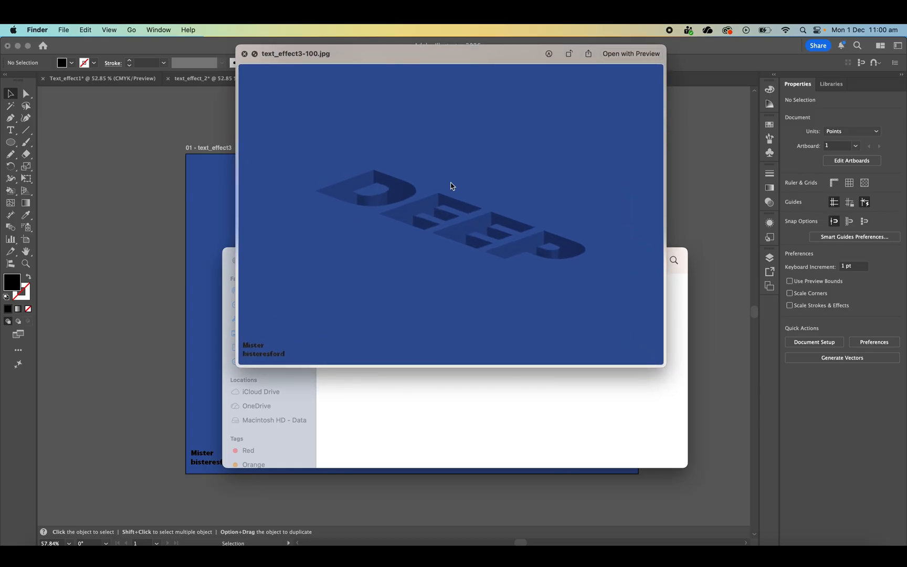
{"action": "left_click", "coordinate": [243, 54]}
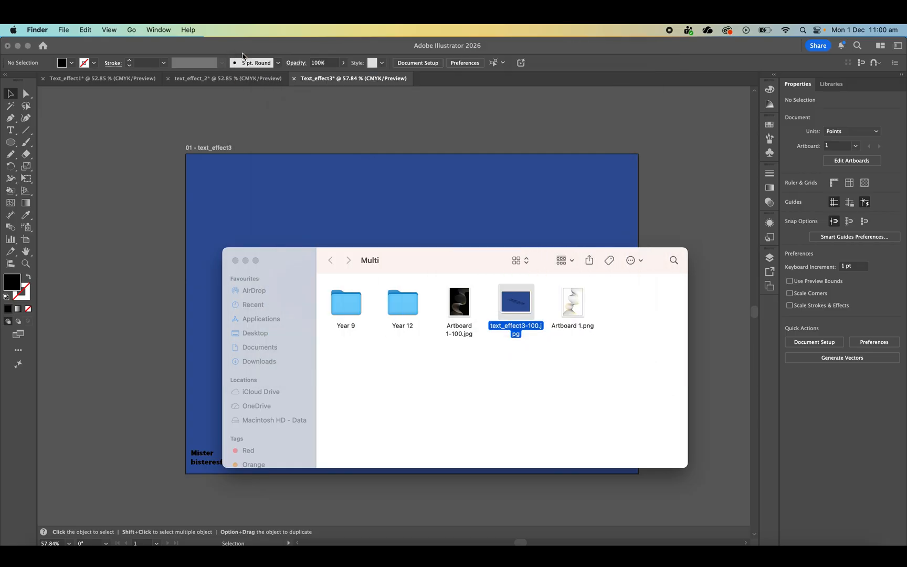
{"action": "left_click", "coordinate": [235, 261]}
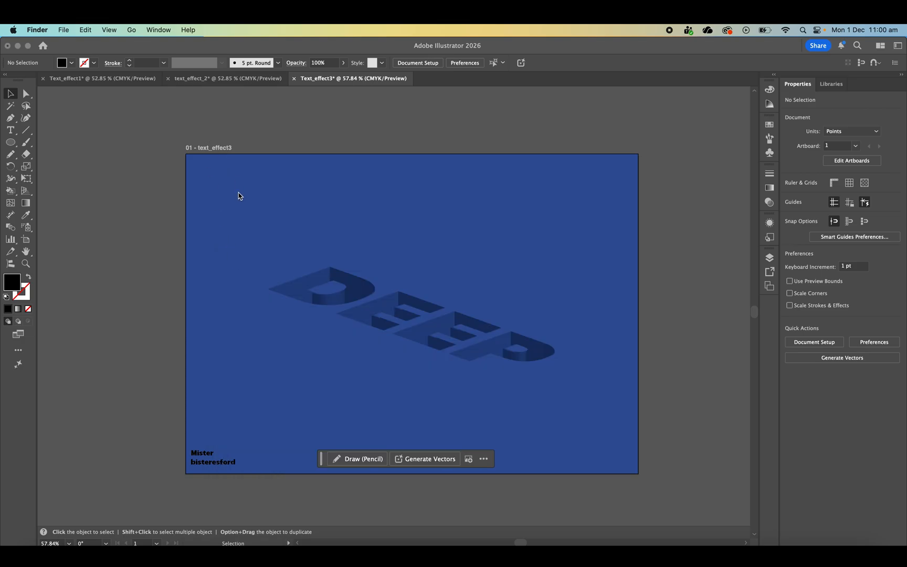